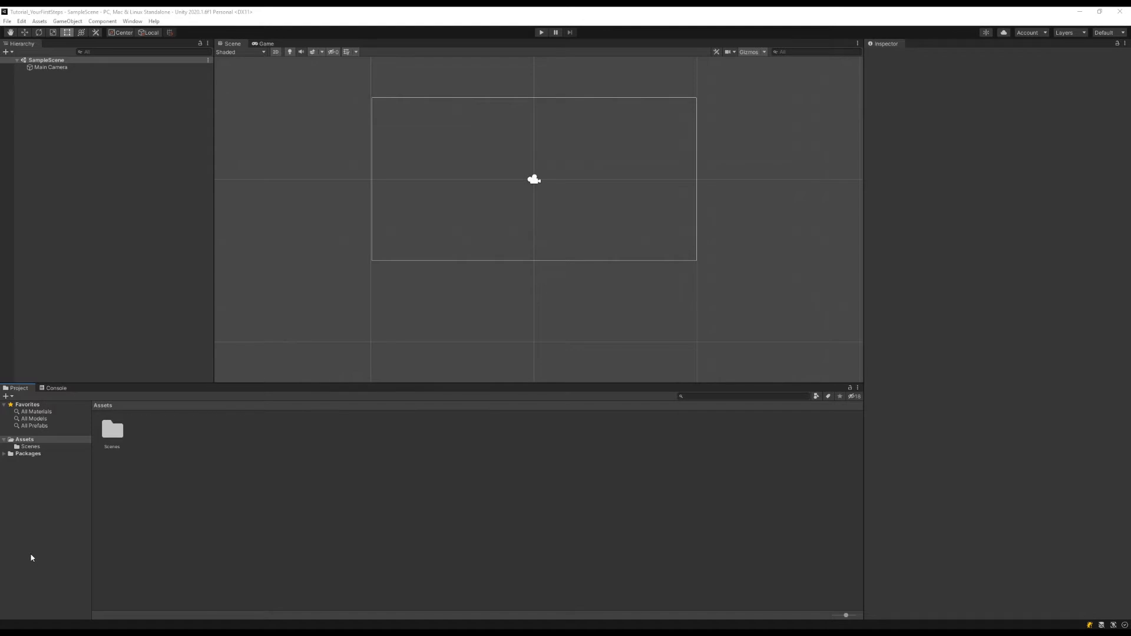
# Launch GIMP and create a new blank image 1024 px wide and 32 px high.
pyautogui.press('super')
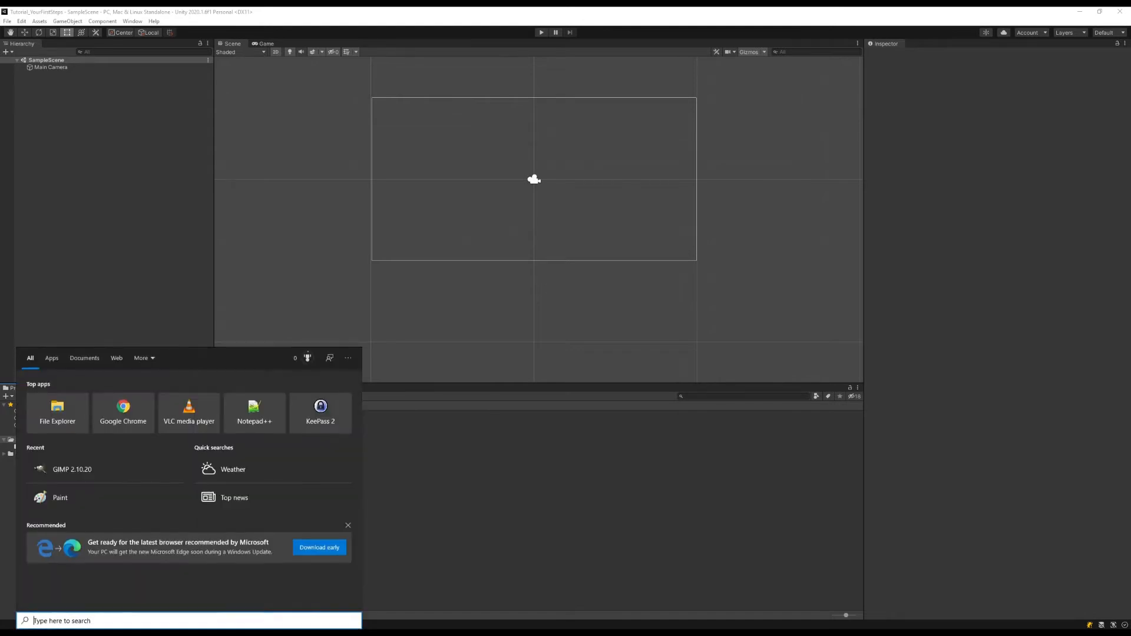
pyautogui.write('gimp')
pyautogui.press('Return')
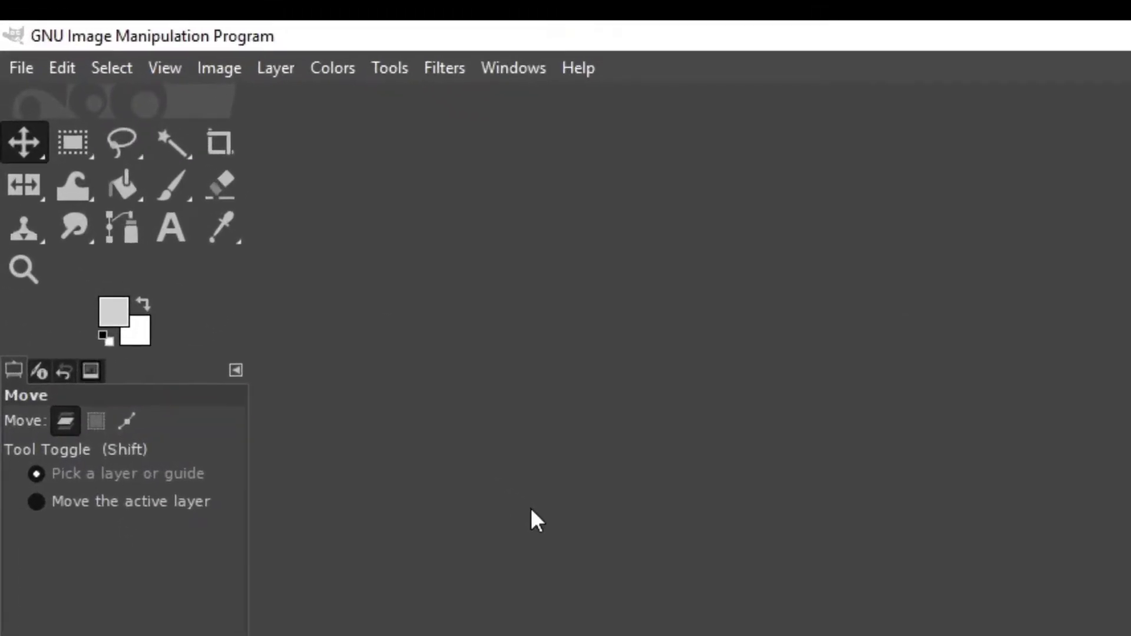
pyautogui.click(8, 66)
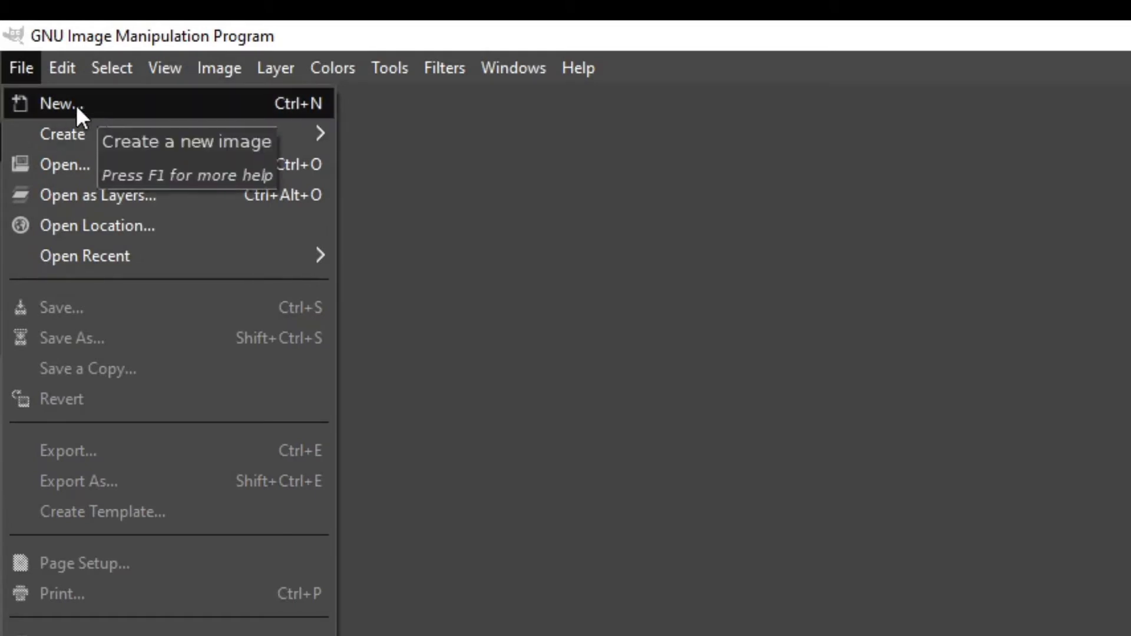
pyautogui.click(76, 105)
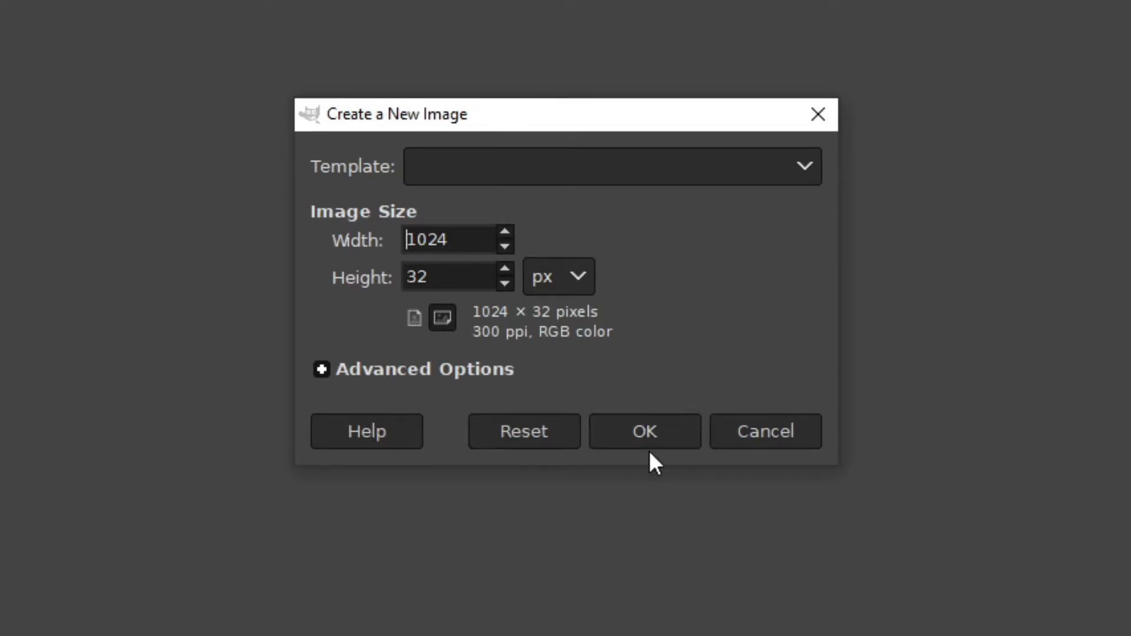
pyautogui.click(648, 439)
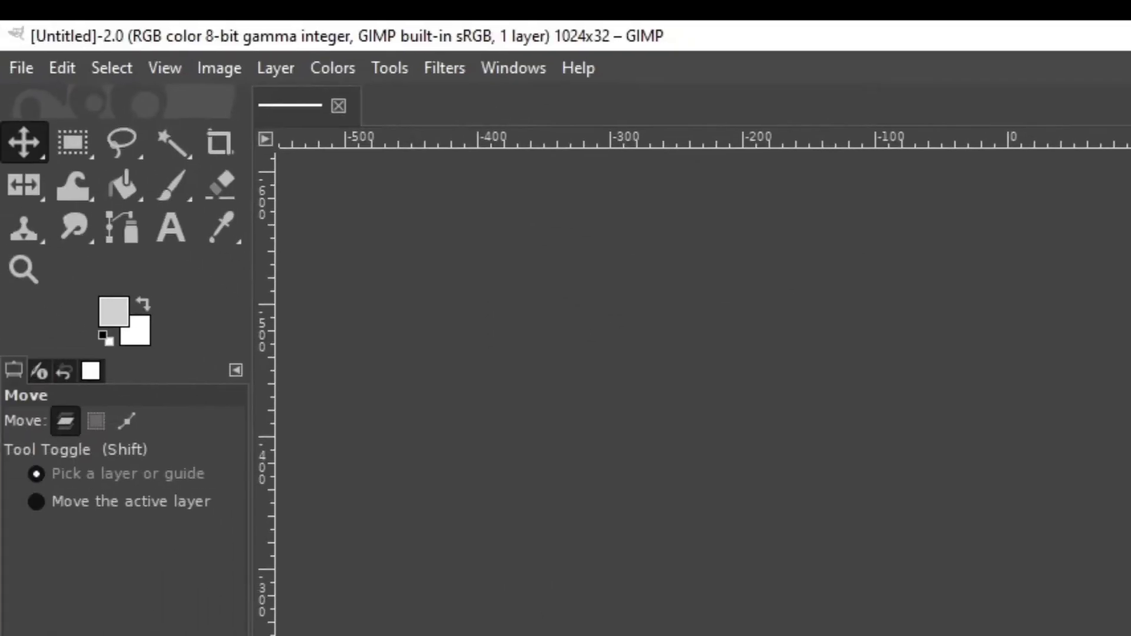
# Export the 1024 × 32 px image as Floor.png to the Downloads folder with the default PNG options.
pyautogui.click(19, 69)
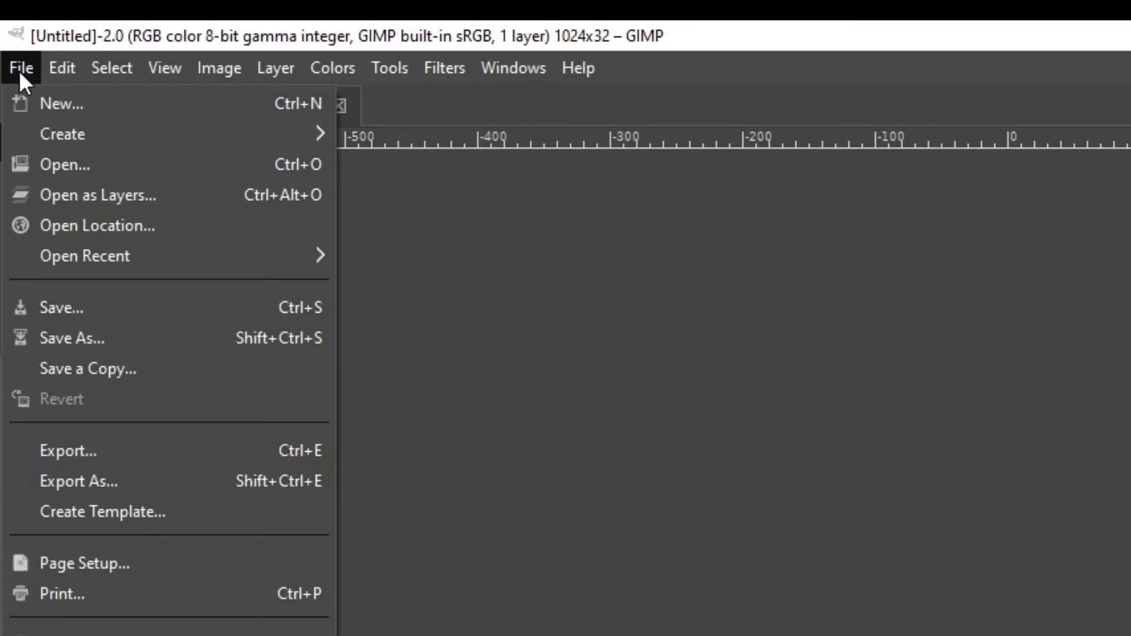
pyautogui.click(151, 491)
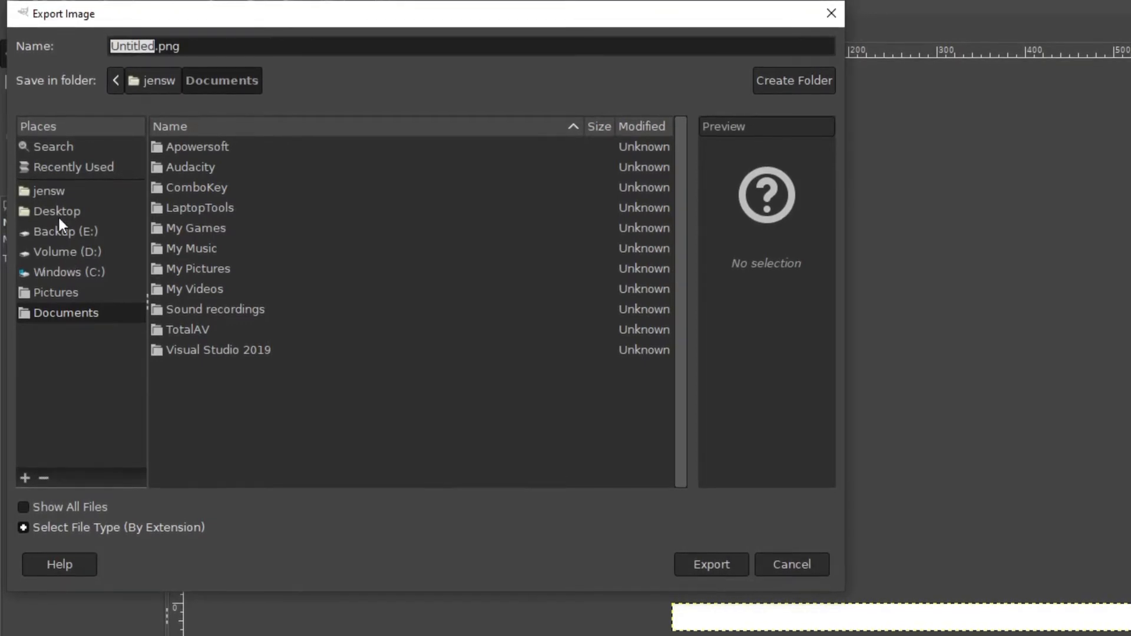
pyautogui.click(49, 191)
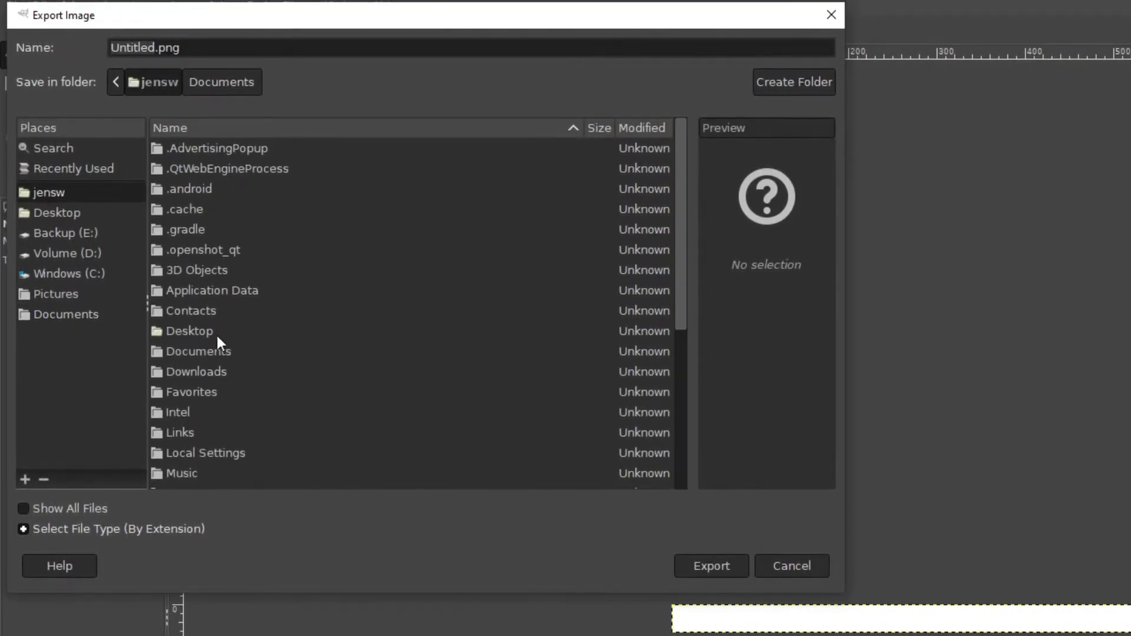
pyautogui.click(205, 380)
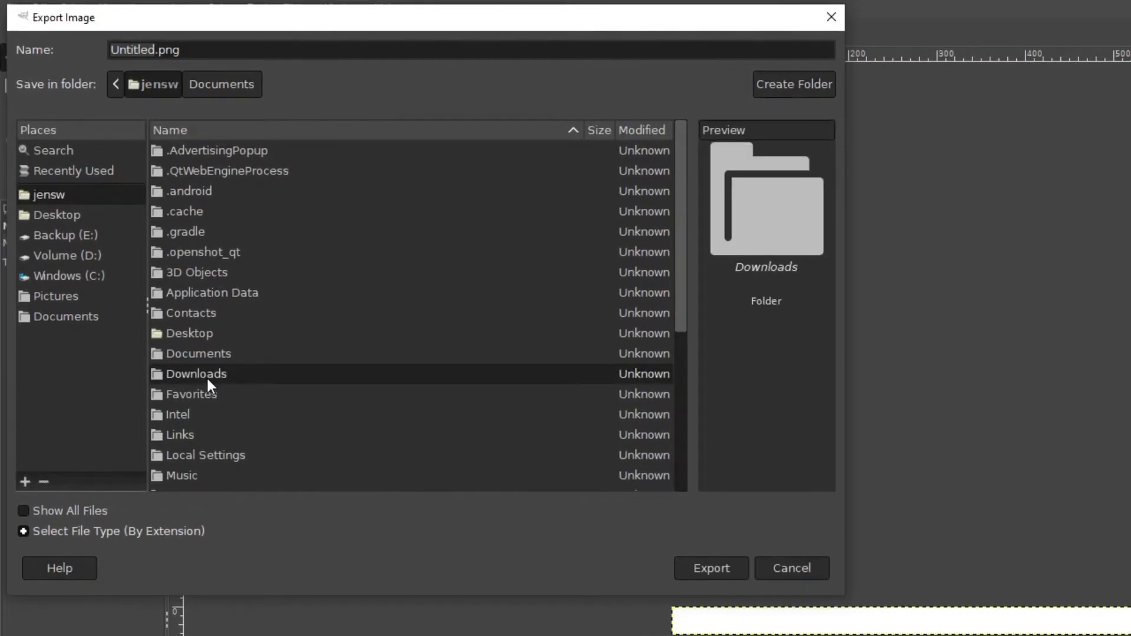
pyautogui.doubleClick(126, 50)
pyautogui.write('F')
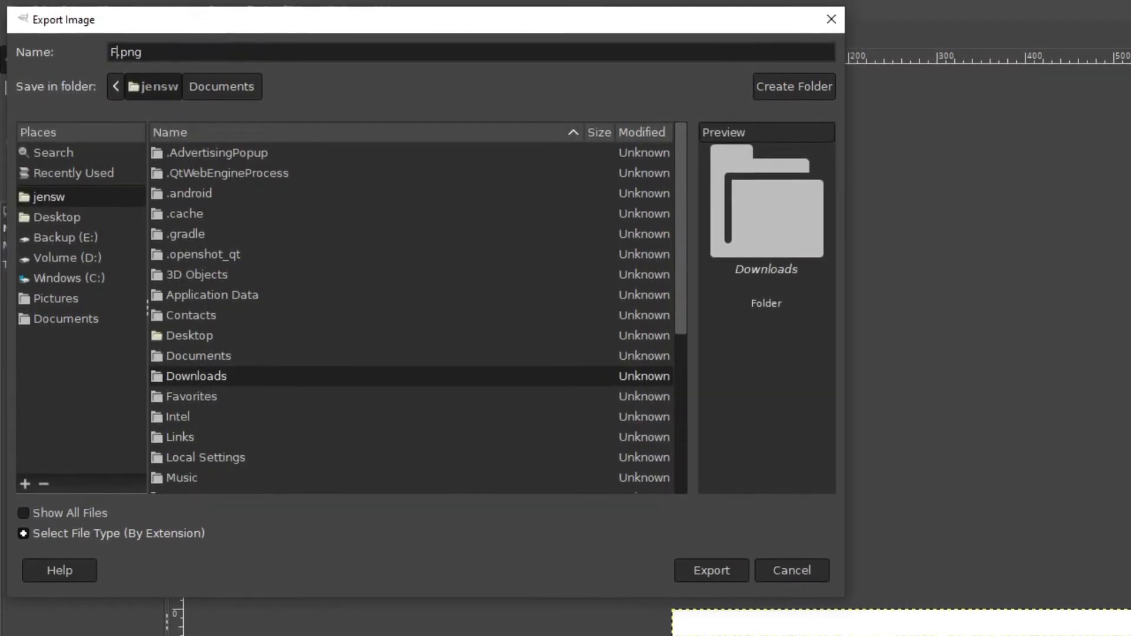
pyautogui.write('loo')
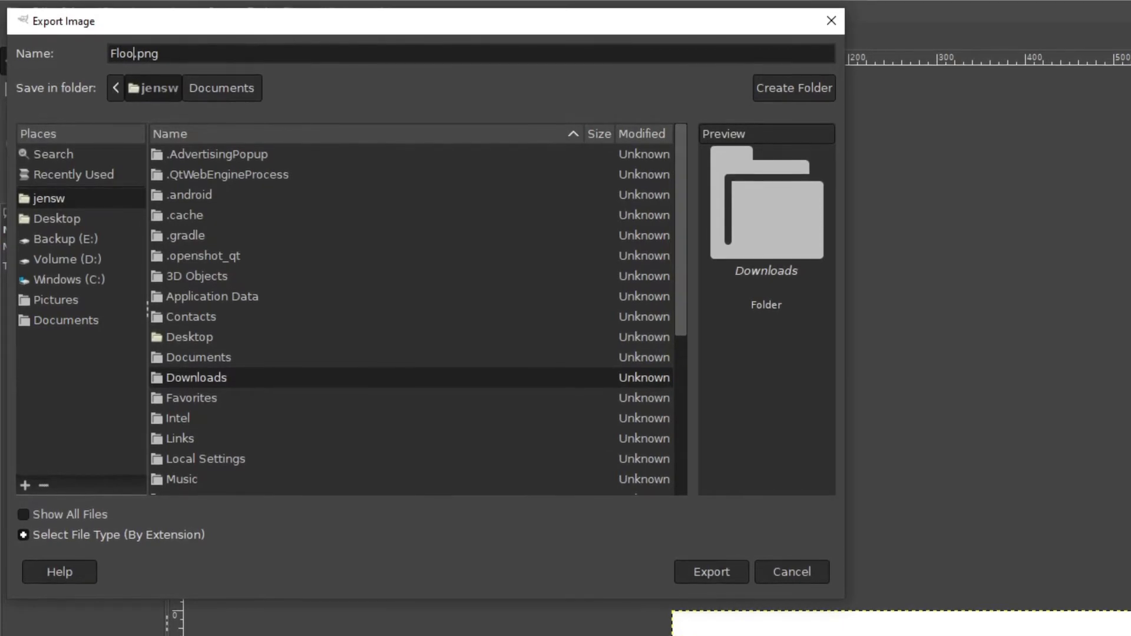
pyautogui.write('r')
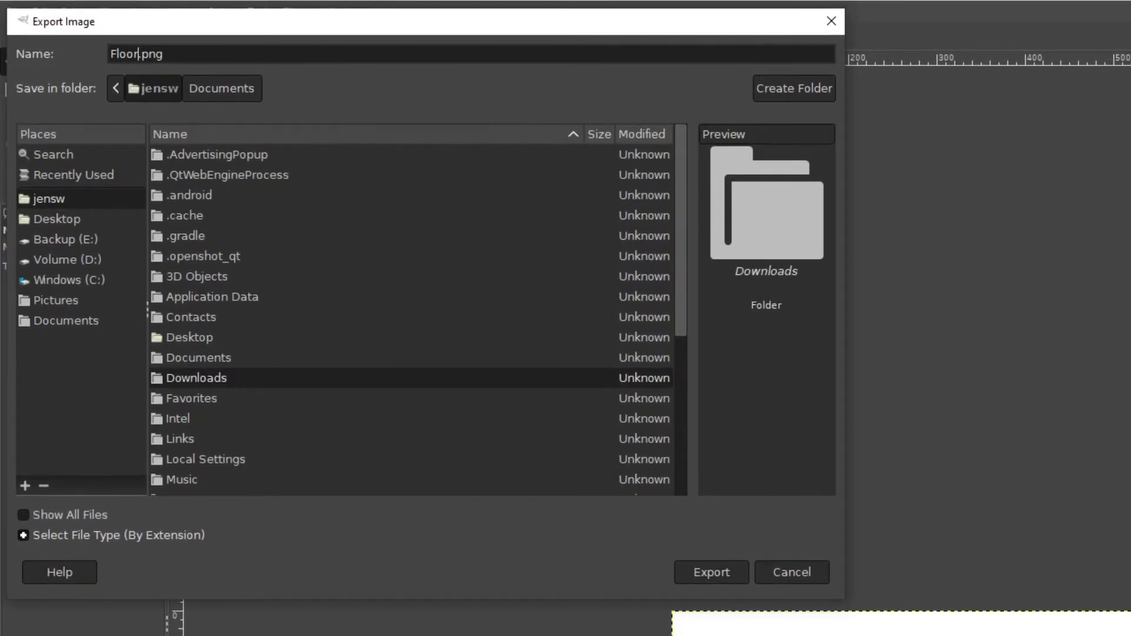
pyautogui.doubleClick(179, 380)
pyautogui.click(704, 565)
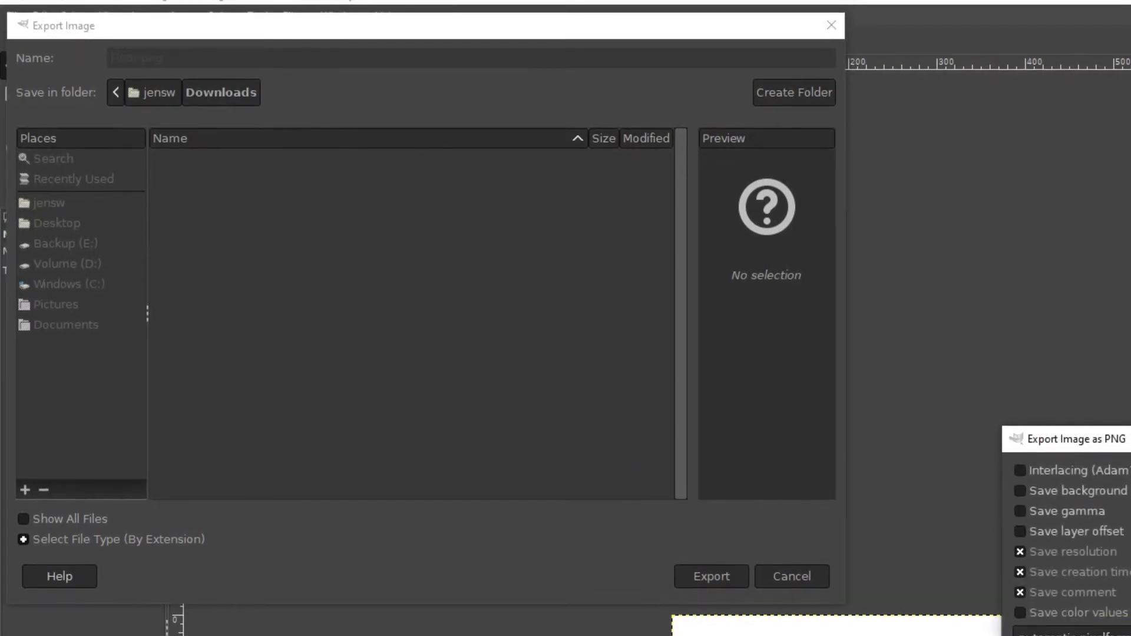
pyautogui.press('Return')
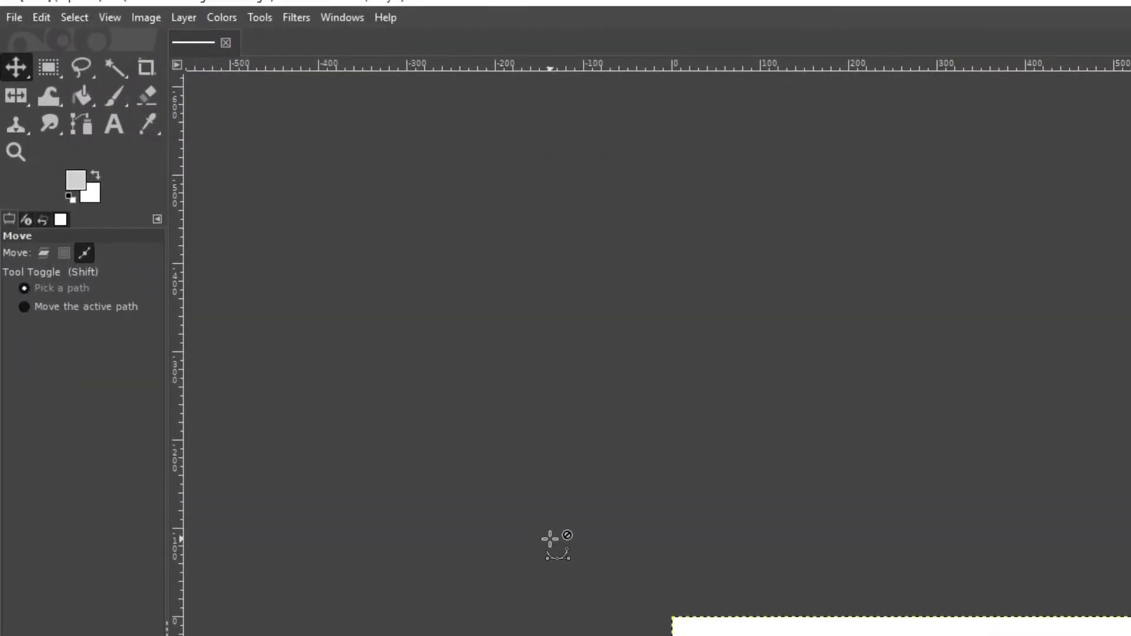
# Create another new image measuring 32 × 32 px.
pyautogui.hotkey('ctrl', 'n')
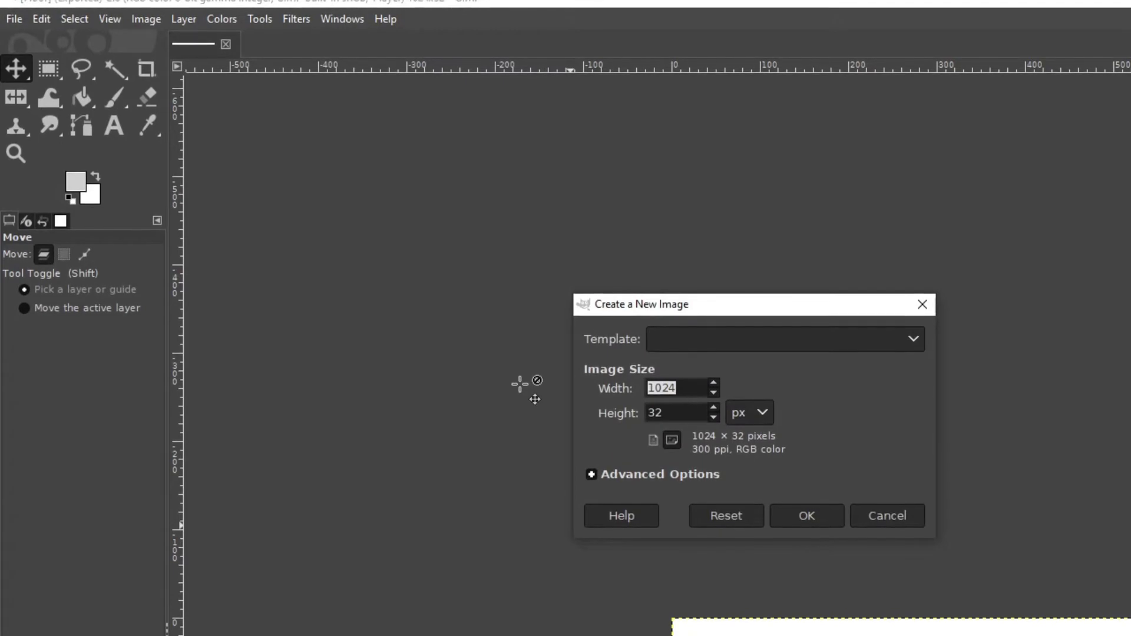
pyautogui.write('32')
pyautogui.click(819, 513)
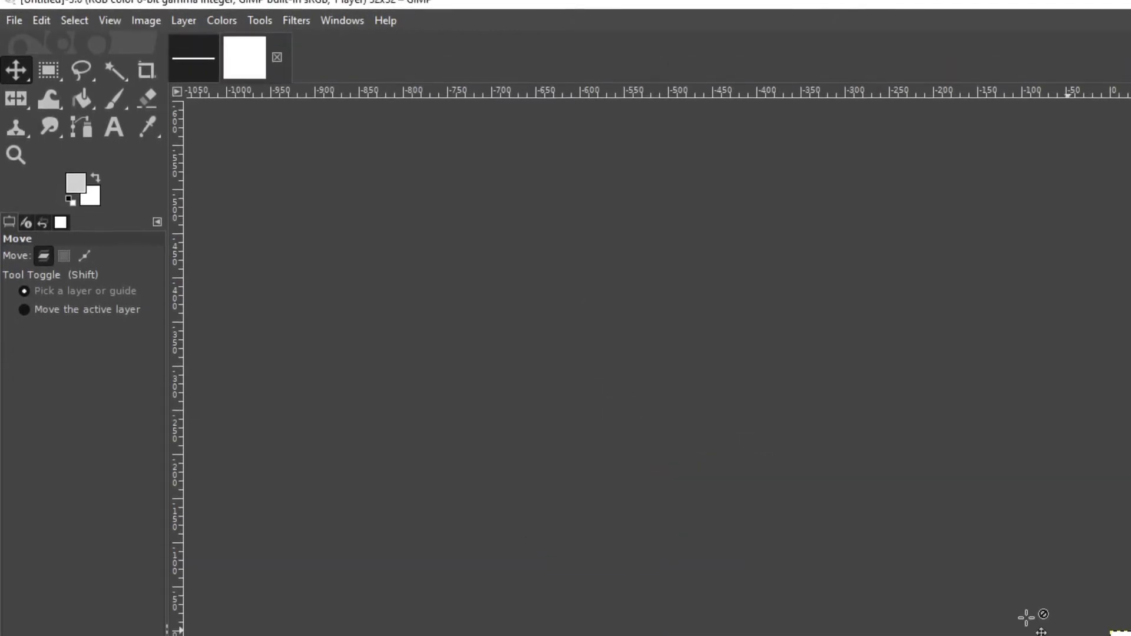
# Export the 32 × 32 px image as Other.png to the Downloads folder.
pyautogui.click(15, 20)
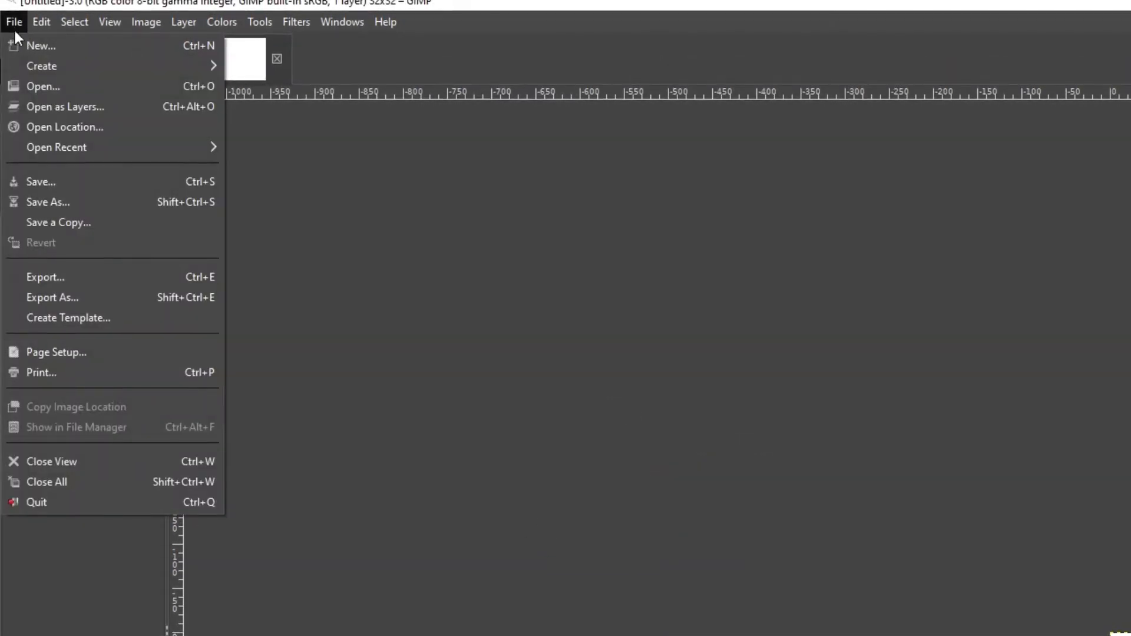
pyautogui.click(65, 299)
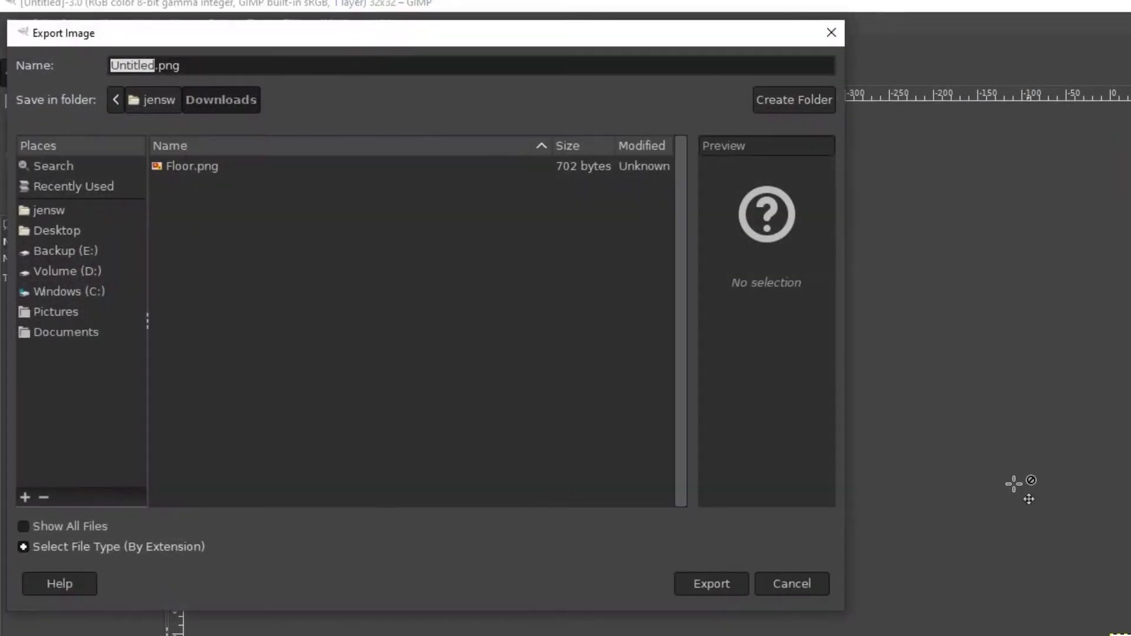
pyautogui.write('O')
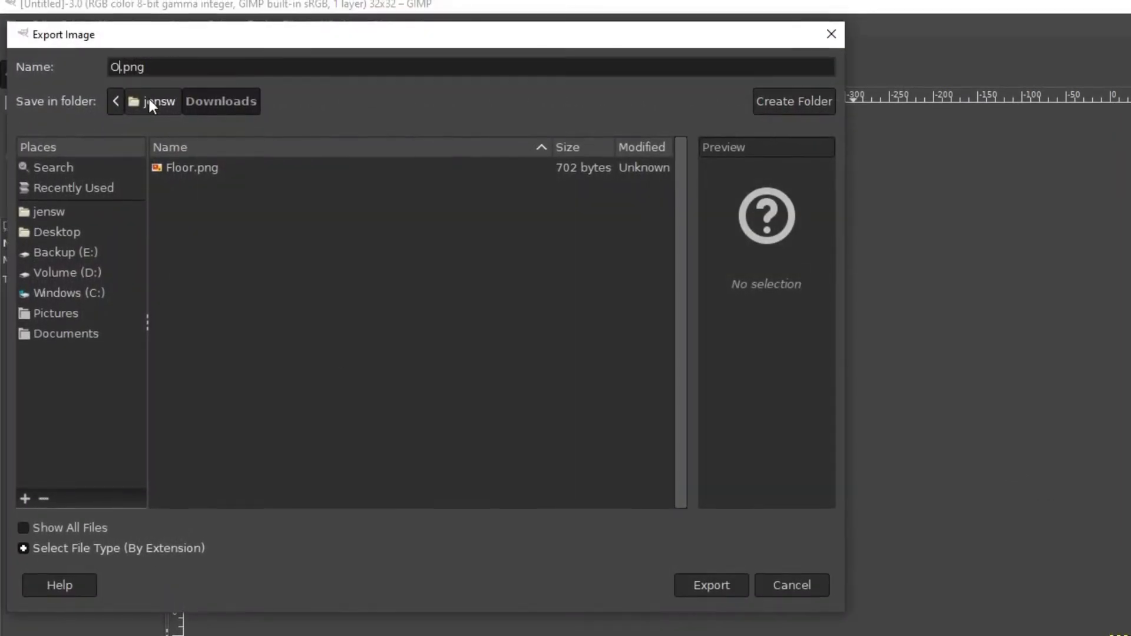
pyautogui.write('ther')
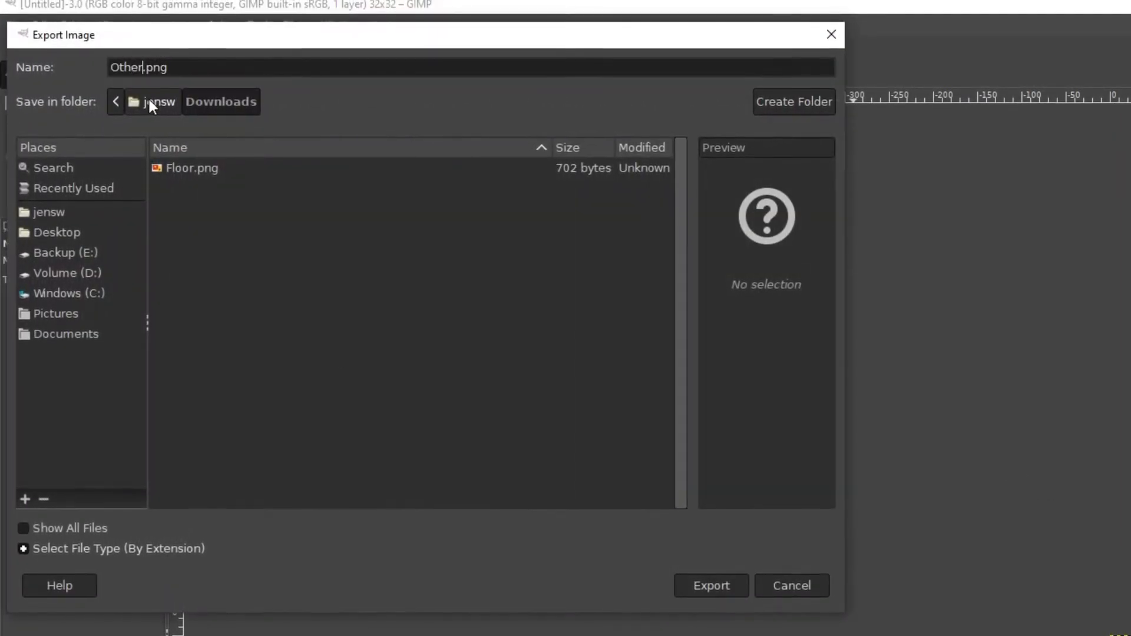
pyautogui.click(707, 586)
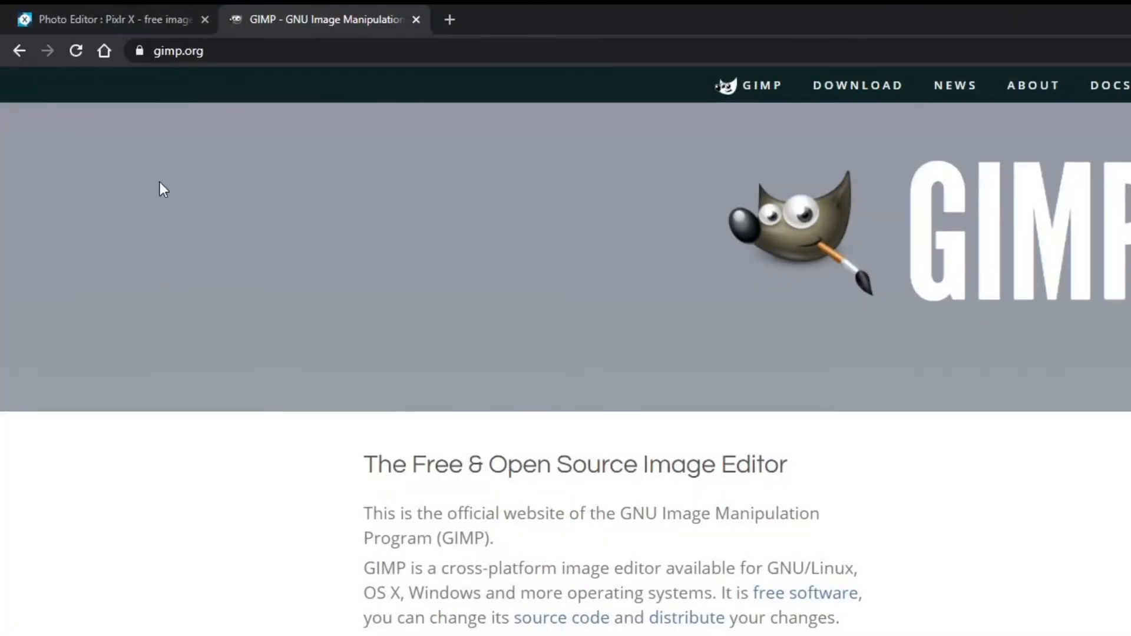
# Switch to the Pixlr X online photo editor in the browser and open its options for creating a new image.
pyautogui.click(110, 12)
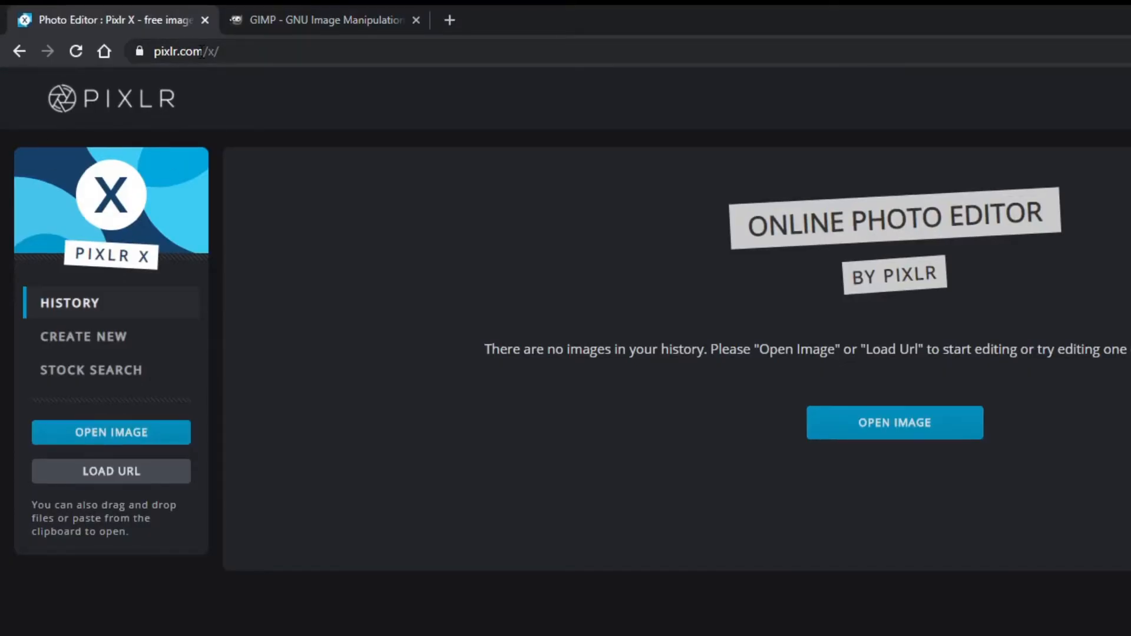
pyautogui.moveTo(205, 52); pyautogui.dragTo(140, 40)
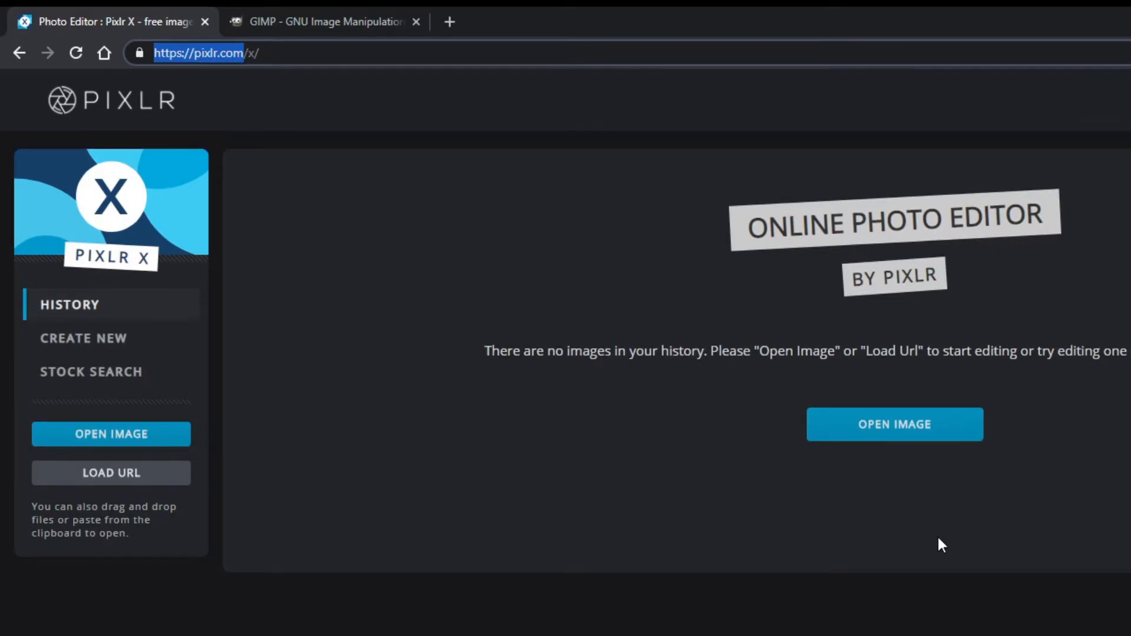
pyautogui.click(69, 349)
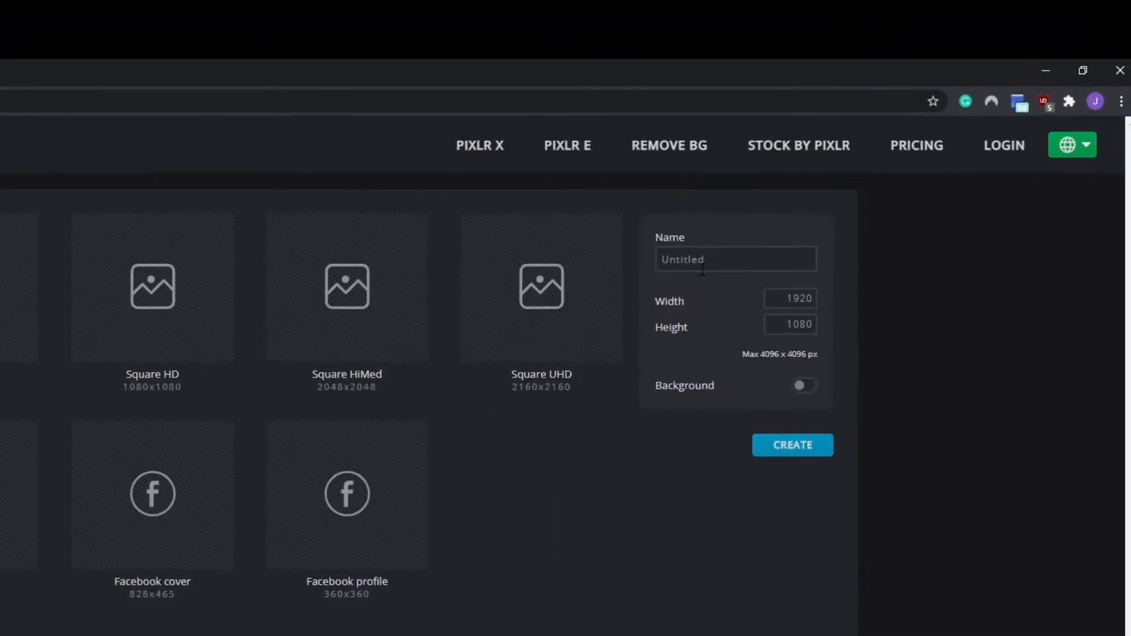
# Create a new image named Floor, 1024 px wide and 32 px high, with a white background.
pyautogui.moveTo(725, 248); pyautogui.dragTo(440, 258)
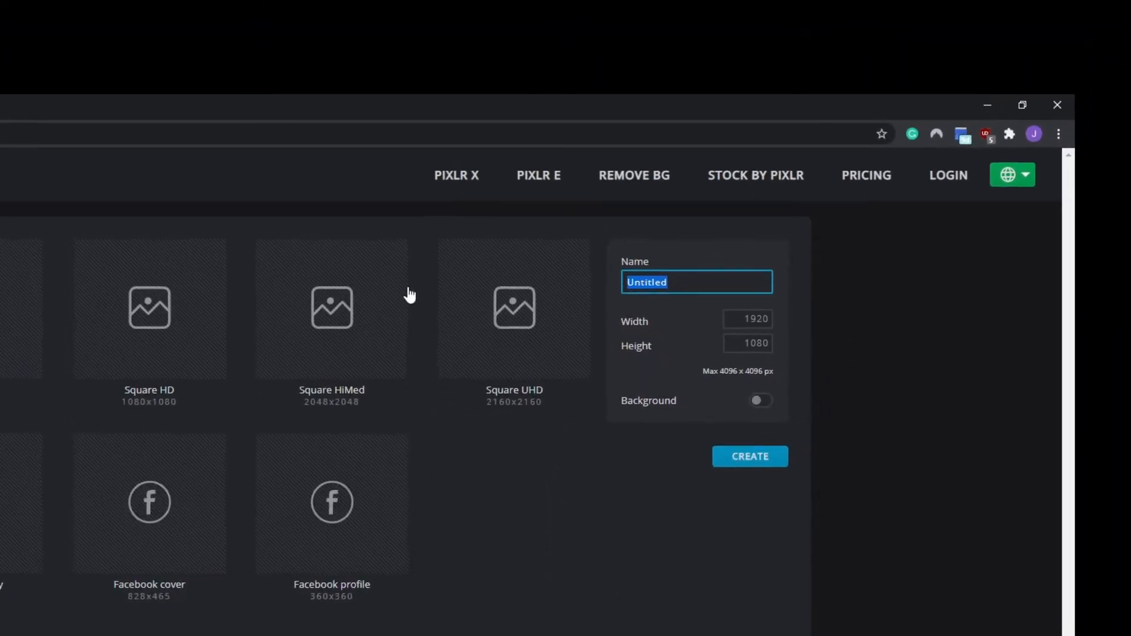
pyautogui.write('Floor')
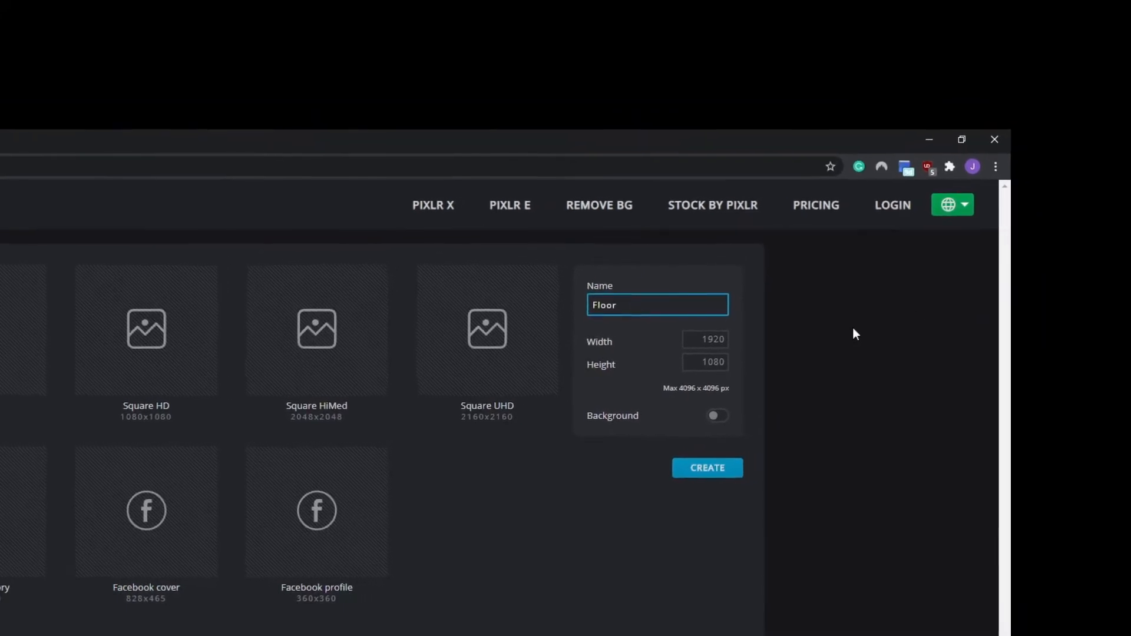
pyautogui.press('Tab')
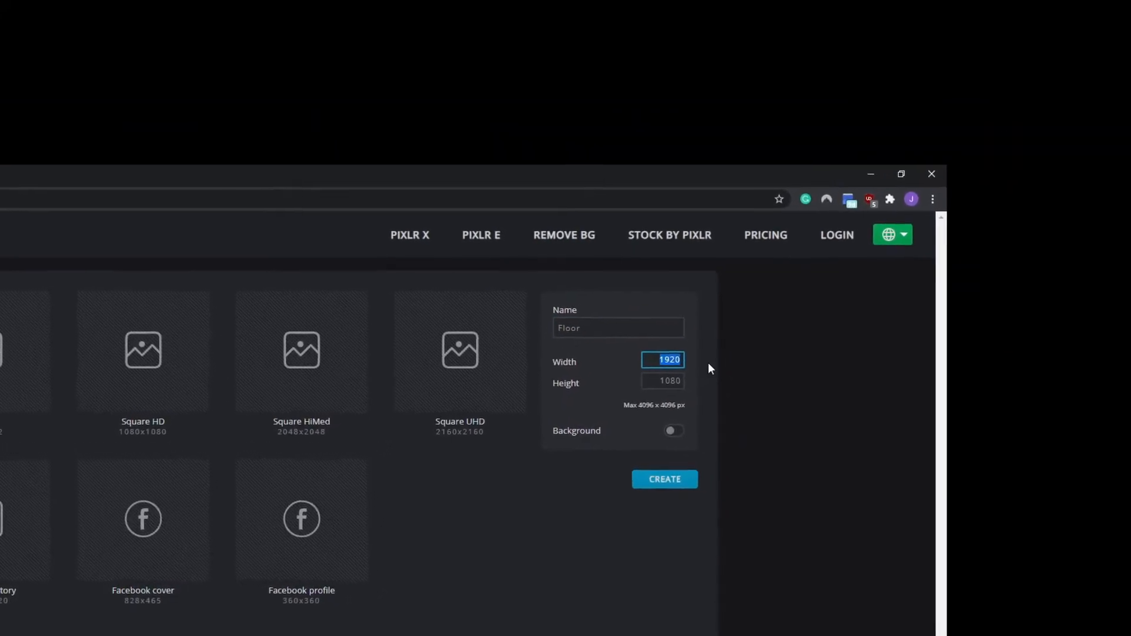
pyautogui.write('1024')
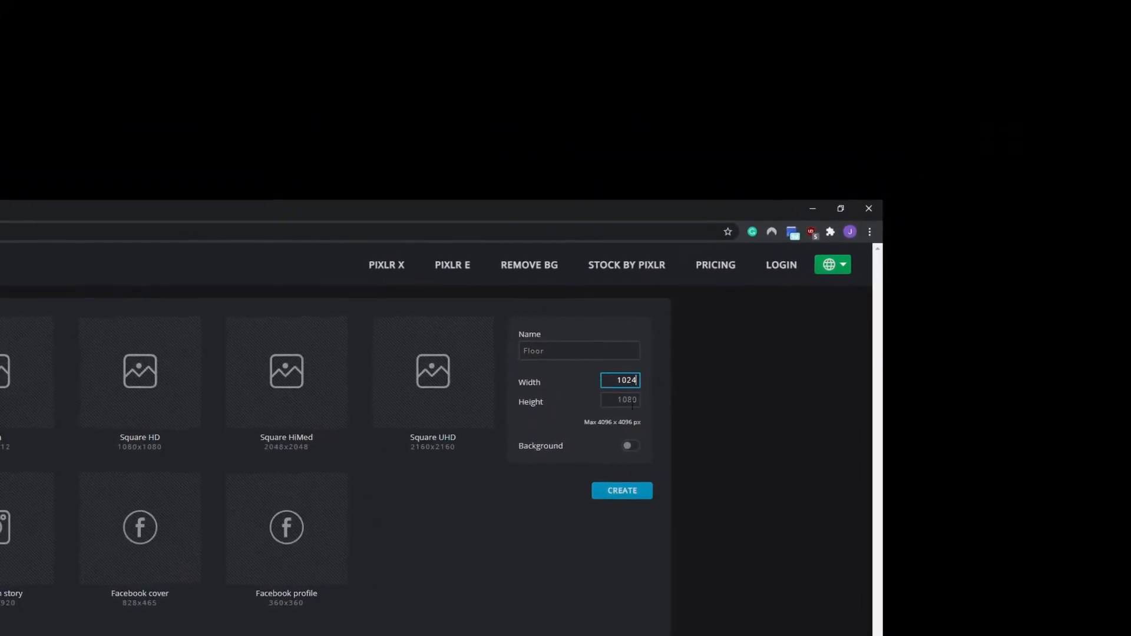
pyautogui.press('Tab')
pyautogui.write('32')
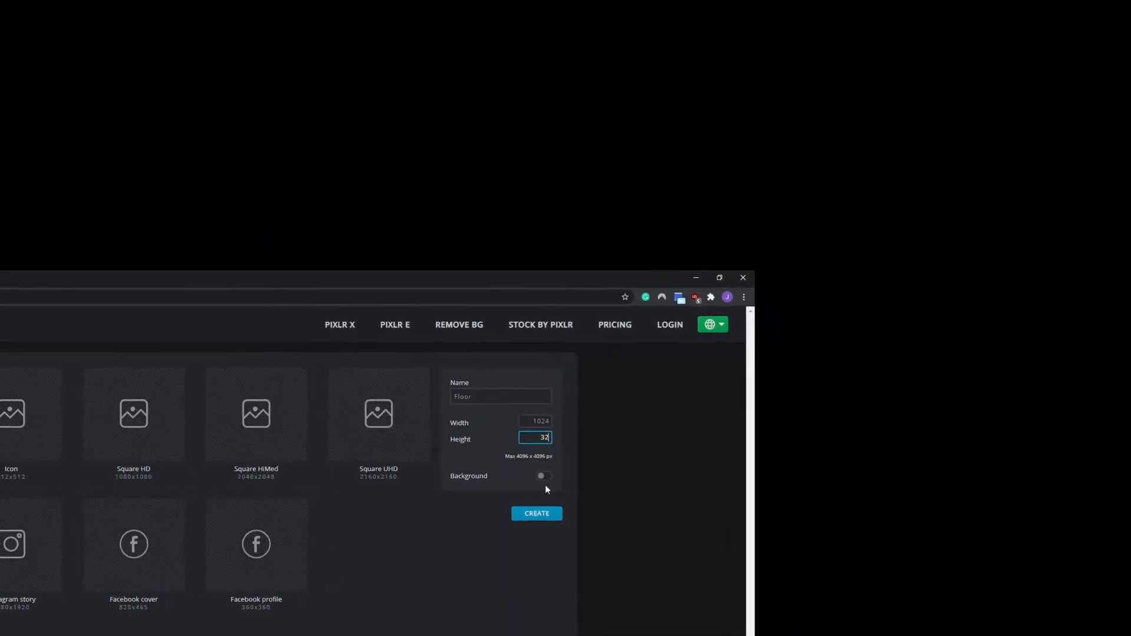
pyautogui.click(563, 468)
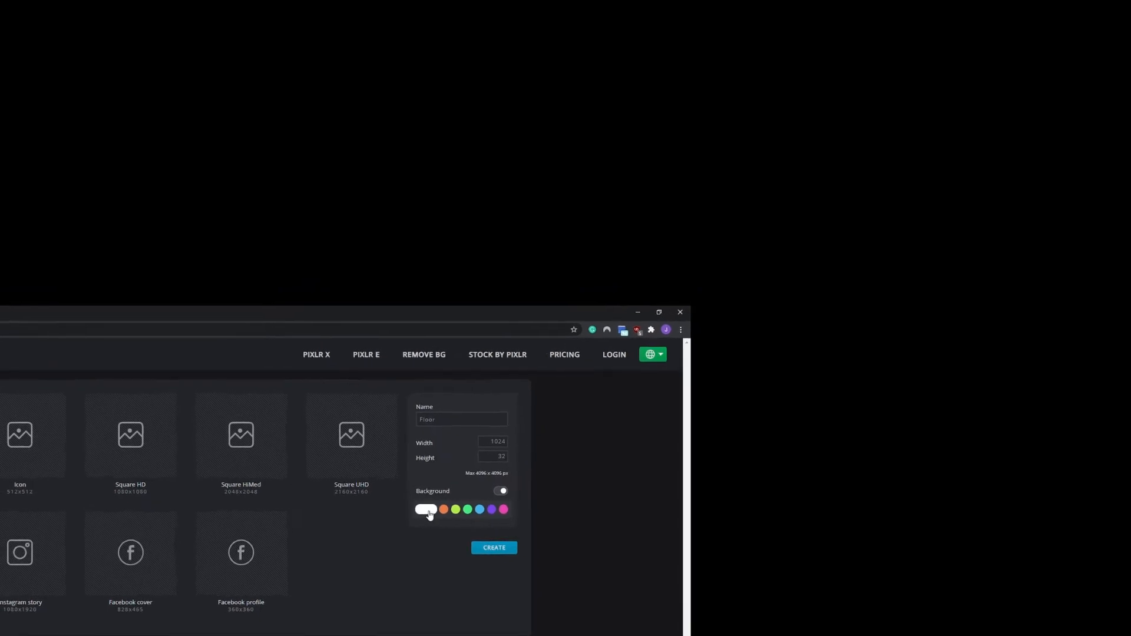
pyautogui.click(443, 503)
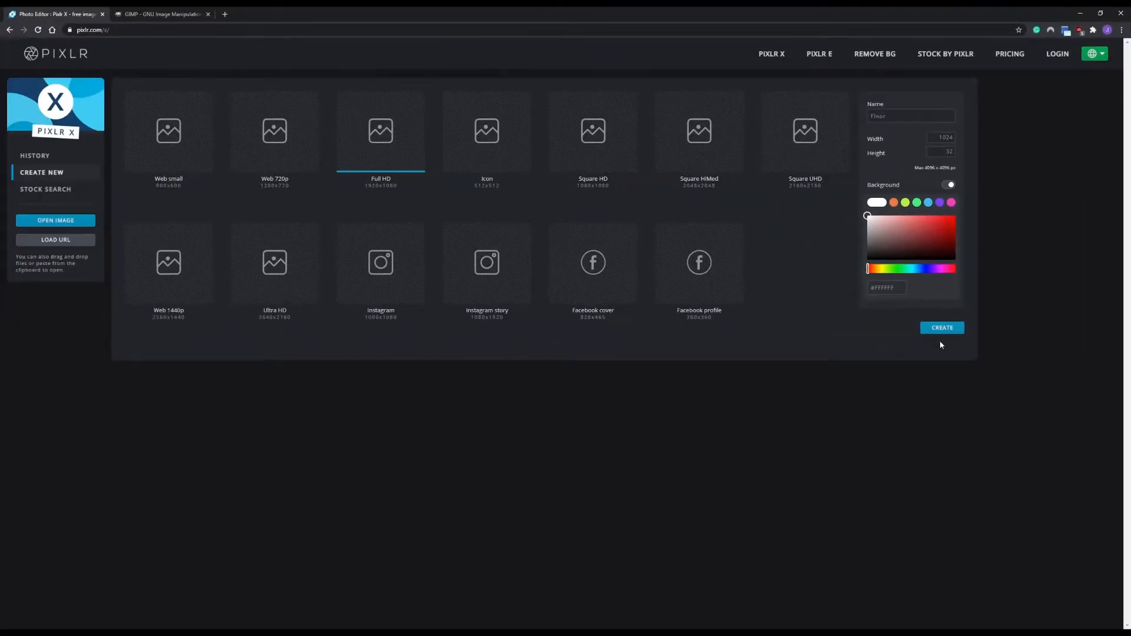
pyautogui.click(941, 328)
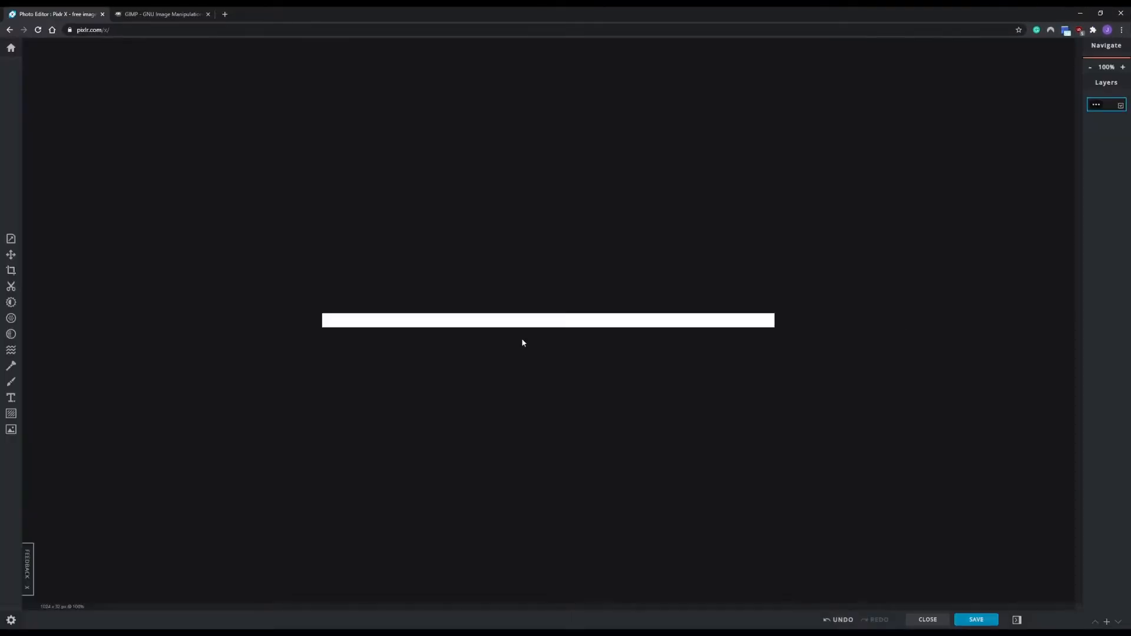
# Save the image in PNG format under the file name Floor_online and download it.
pyautogui.click(976, 619)
pyautogui.click(628, 295)
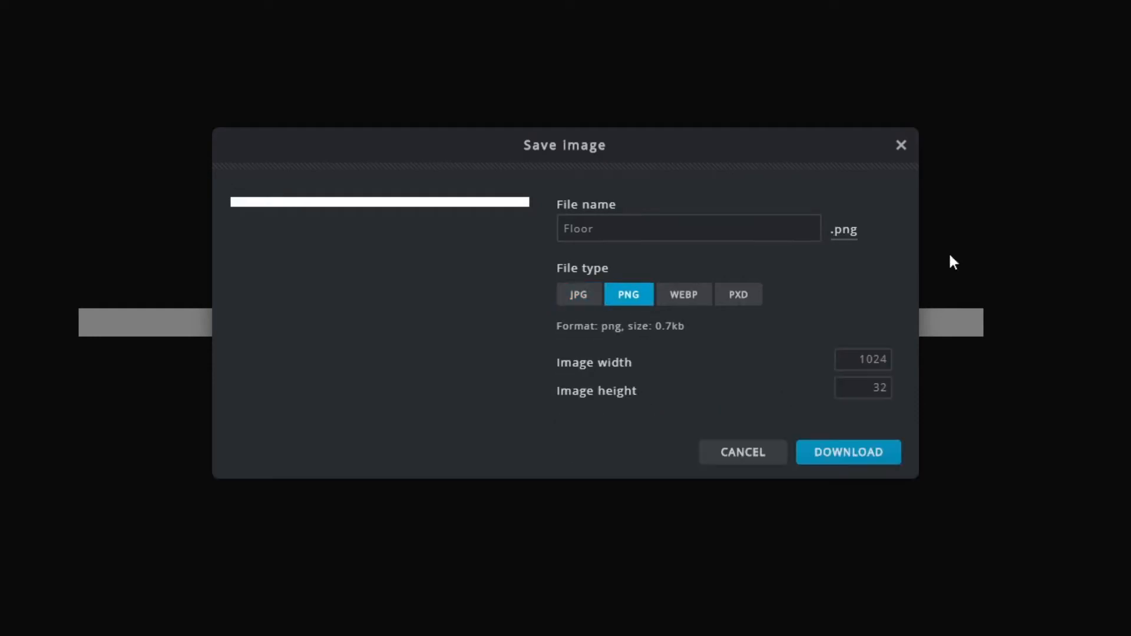
pyautogui.click(606, 231)
pyautogui.click(639, 231)
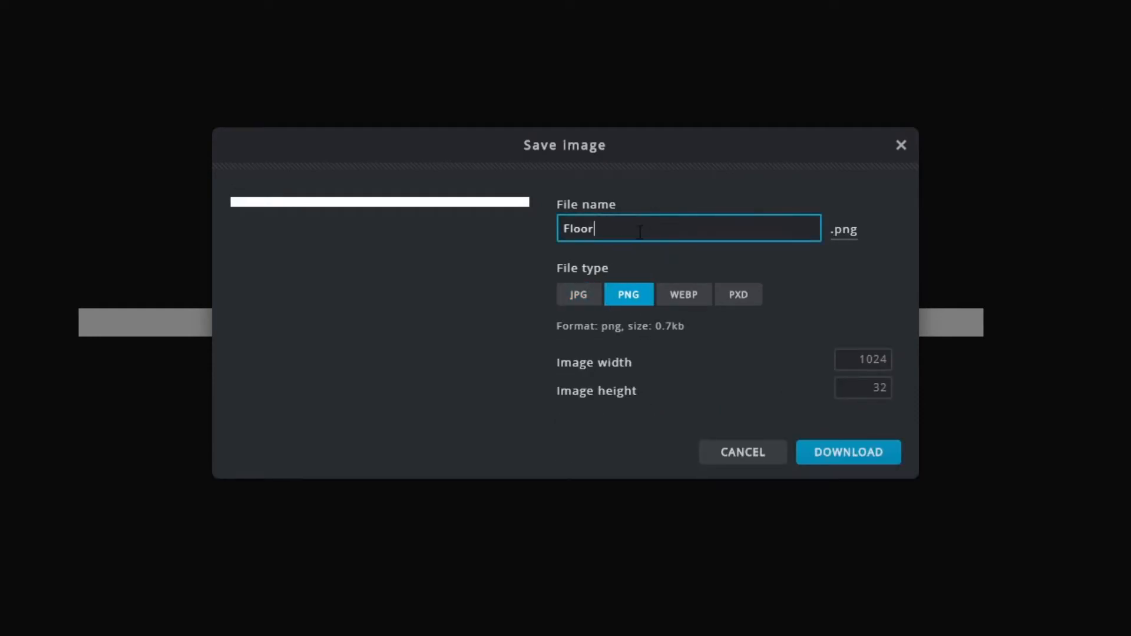
pyautogui.write('_online')
pyautogui.click(841, 454)
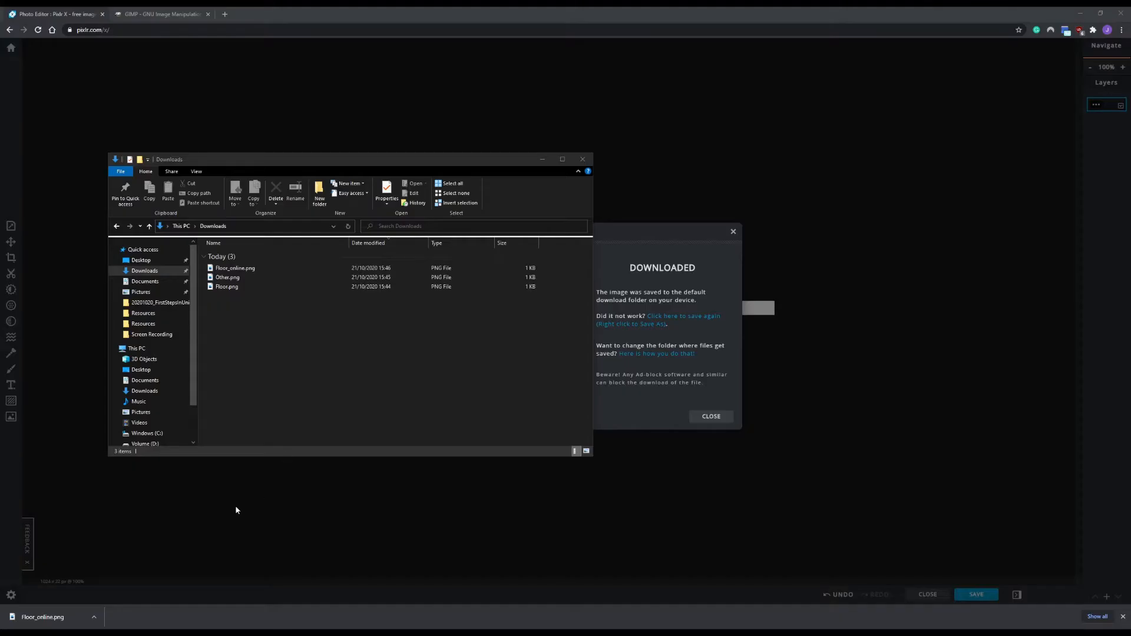
# Switch to the Unity project Tutorial_YourFirstSteps and import Floor.png, Floor_online.png and Other.png from the Downloads folder into Assets.
pyautogui.moveTo(262, 626)
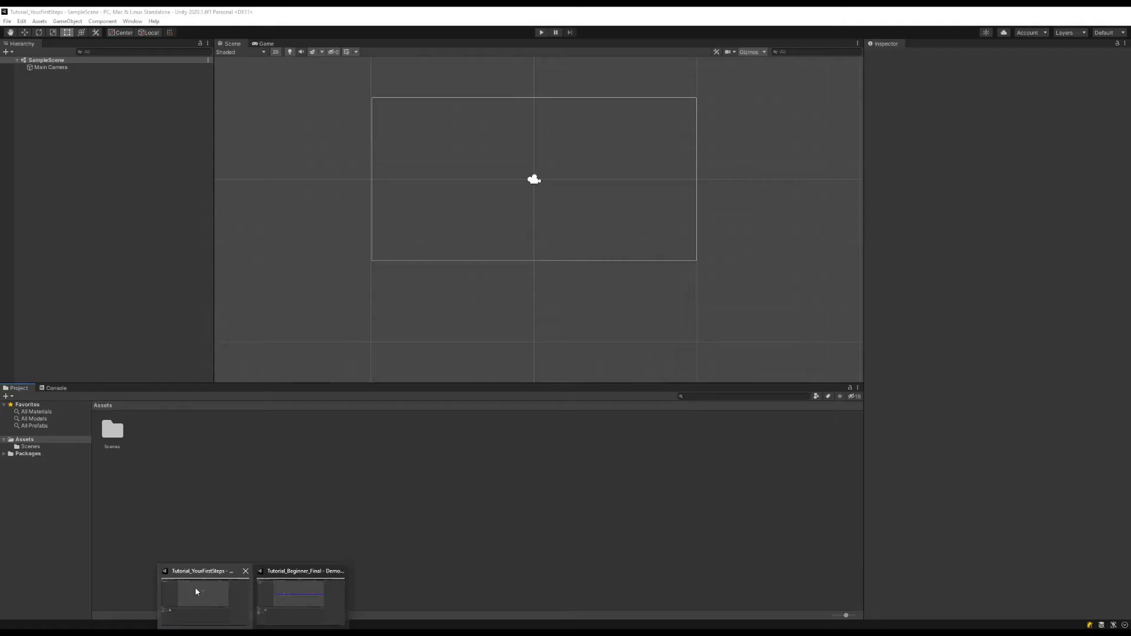
pyautogui.click(196, 586)
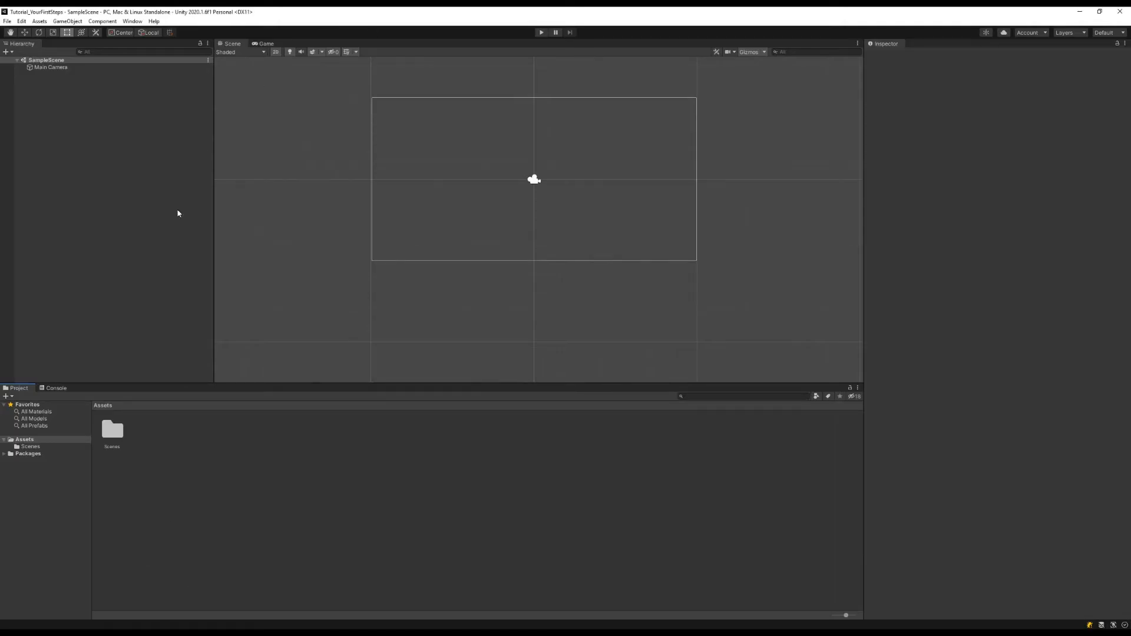
pyautogui.moveTo(45, 628)
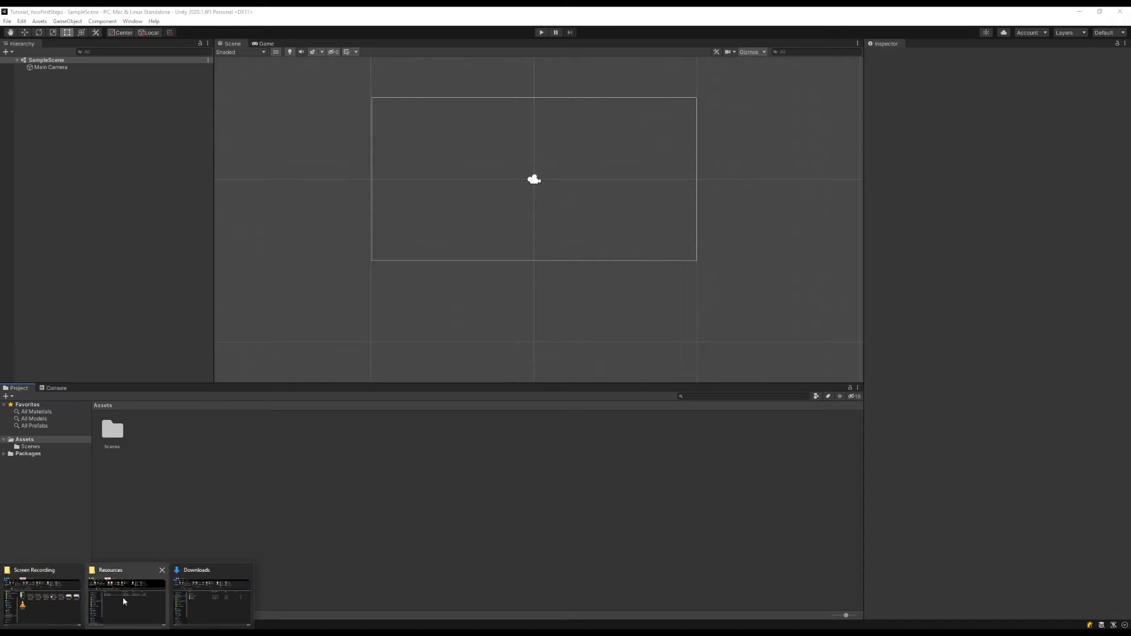
pyautogui.click(214, 595)
pyautogui.moveTo(187, 210); pyautogui.dragTo(187, 214)
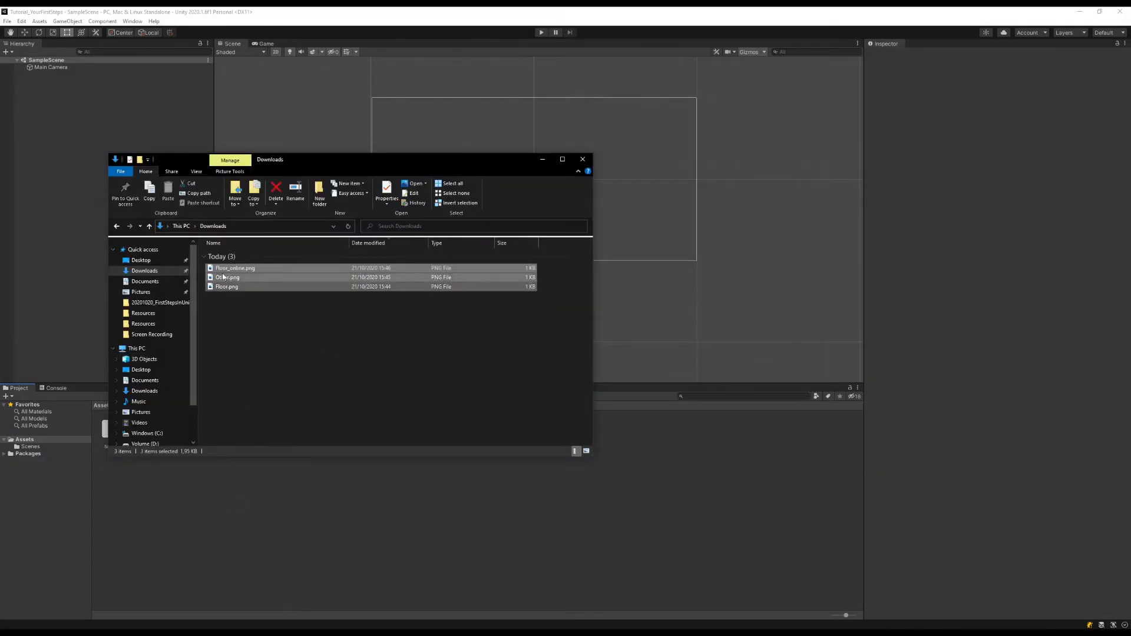
pyautogui.moveTo(223, 276); pyautogui.dragTo(233, 528)
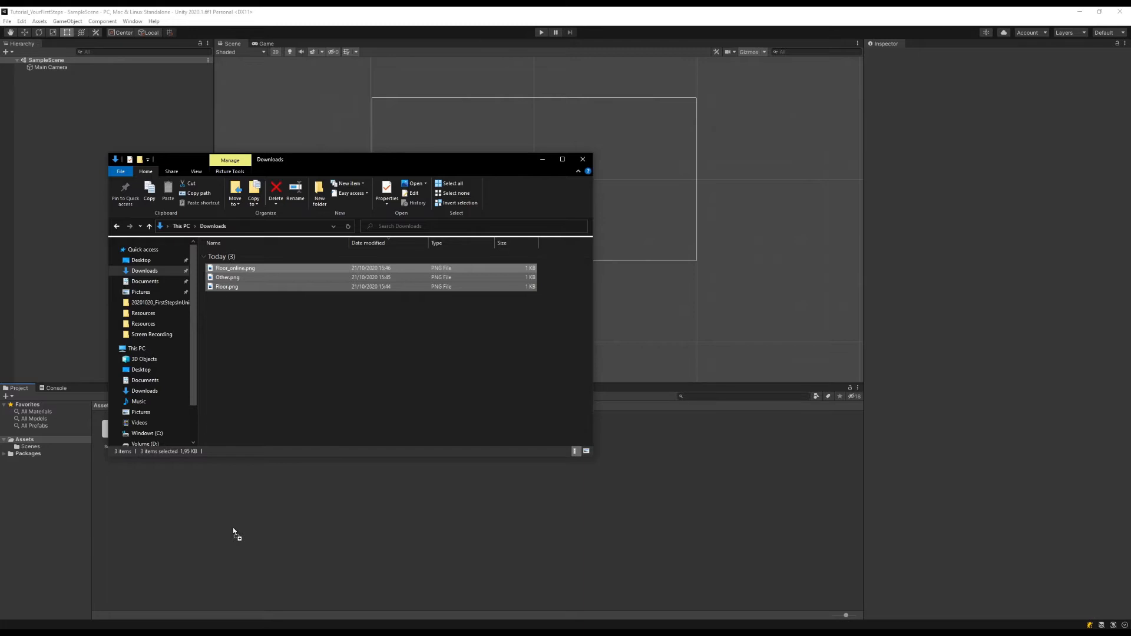
pyautogui.moveTo(175, 528); pyautogui.dragTo(304, 507)
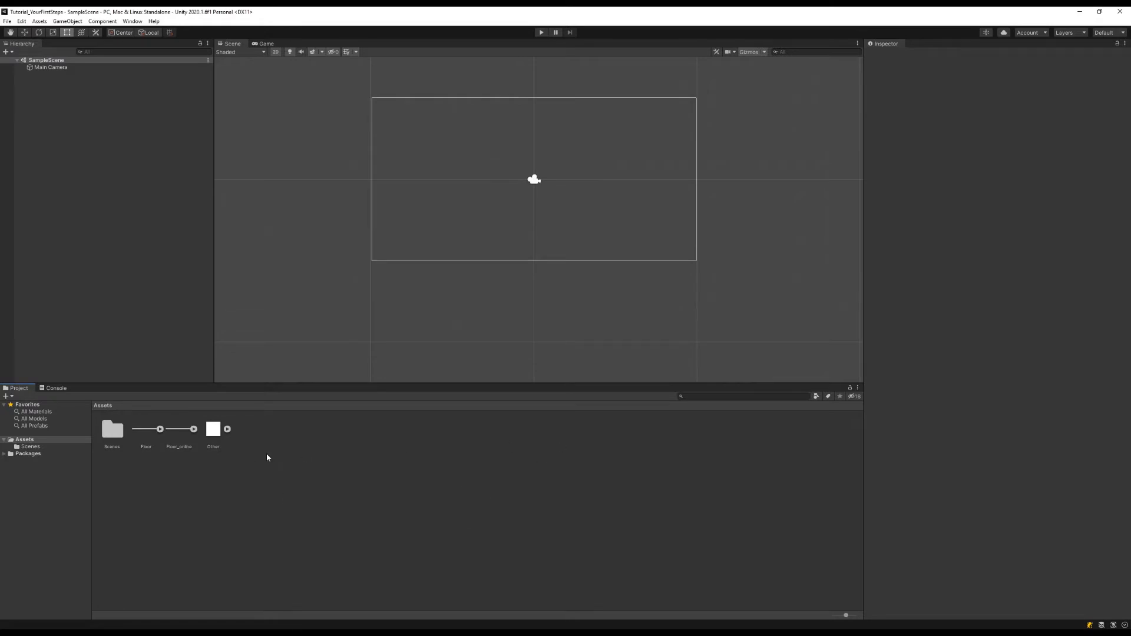
# Create a folder named Sprites inside the Assets folder.
pyautogui.rightClick(254, 482)
pyautogui.moveTo(318, 246)
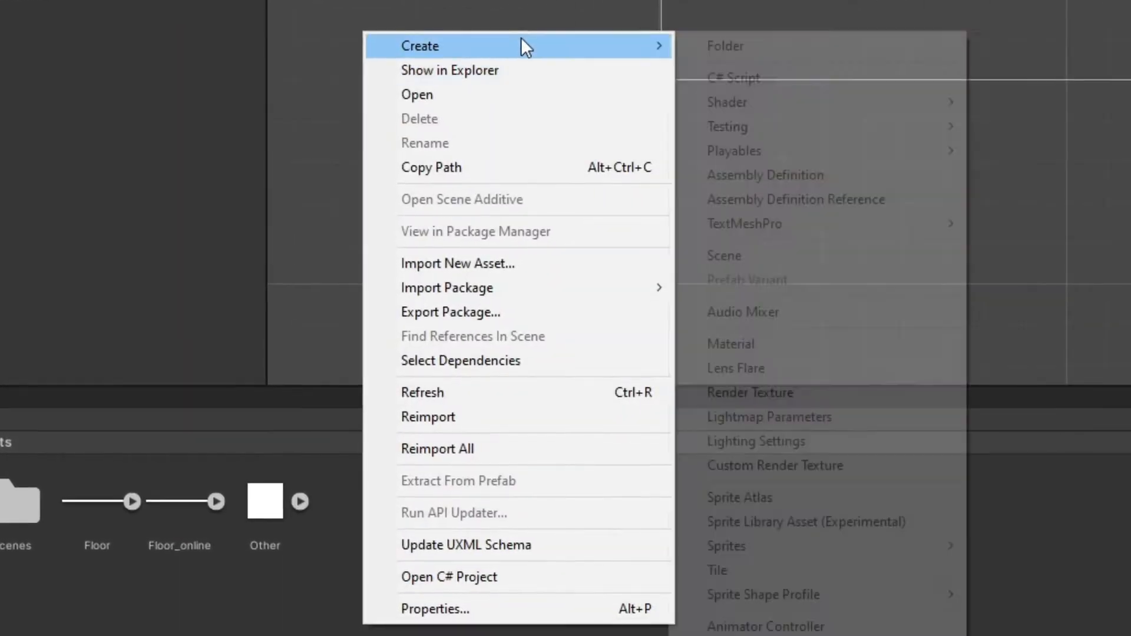
pyautogui.click(762, 47)
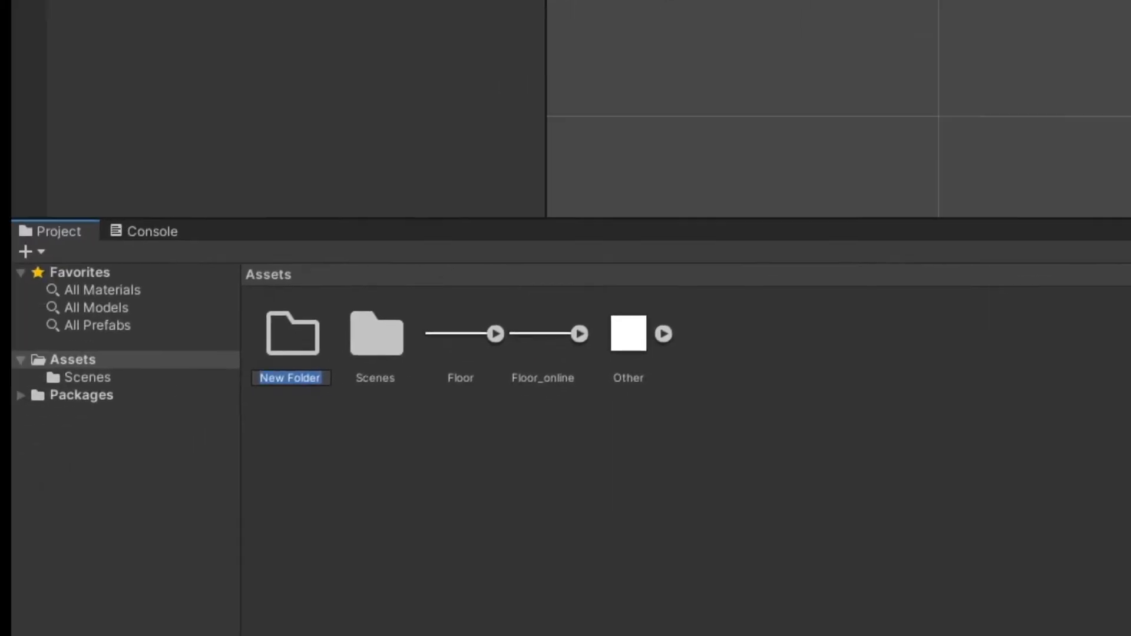
pyautogui.write('Sprites')
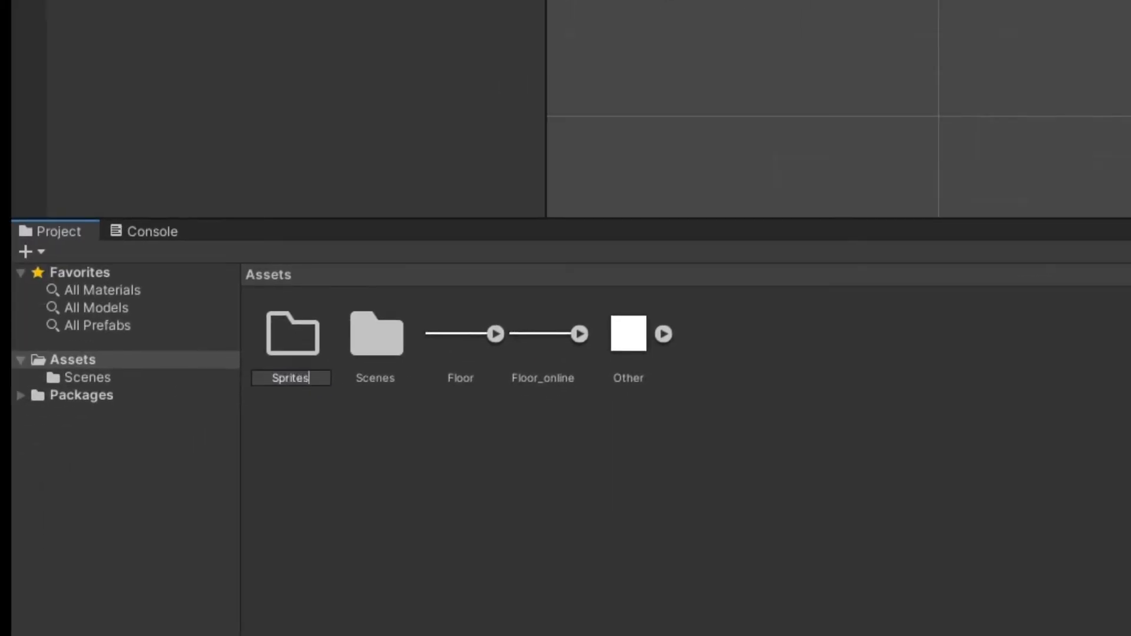
pyautogui.click(790, 348)
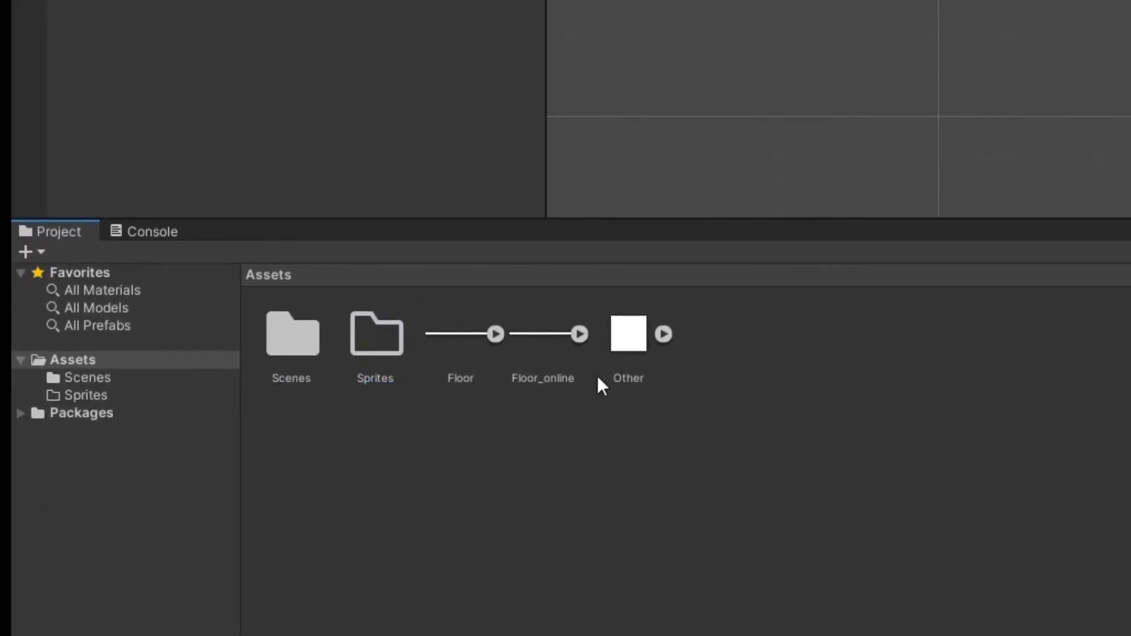
# Move the Floor, Floor_online and Other images into the Sprites folder and open that folder.
pyautogui.click(481, 339)
pyautogui.keyDown('shift'); pyautogui.click(617, 342); pyautogui.keyUp('shift')
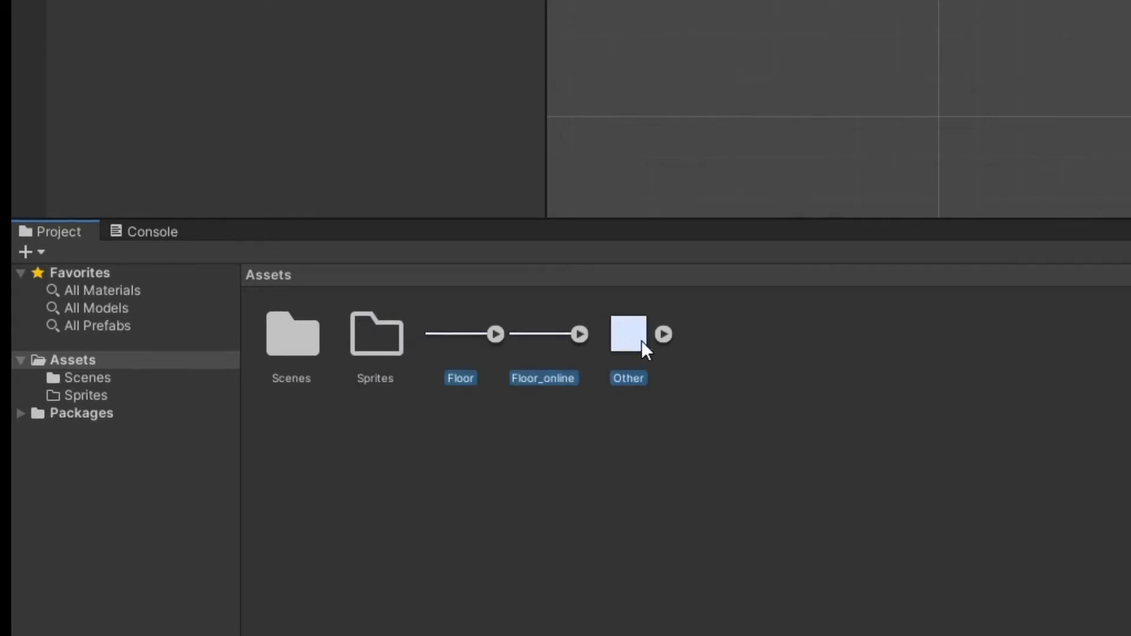
pyautogui.moveTo(642, 340); pyautogui.dragTo(383, 341)
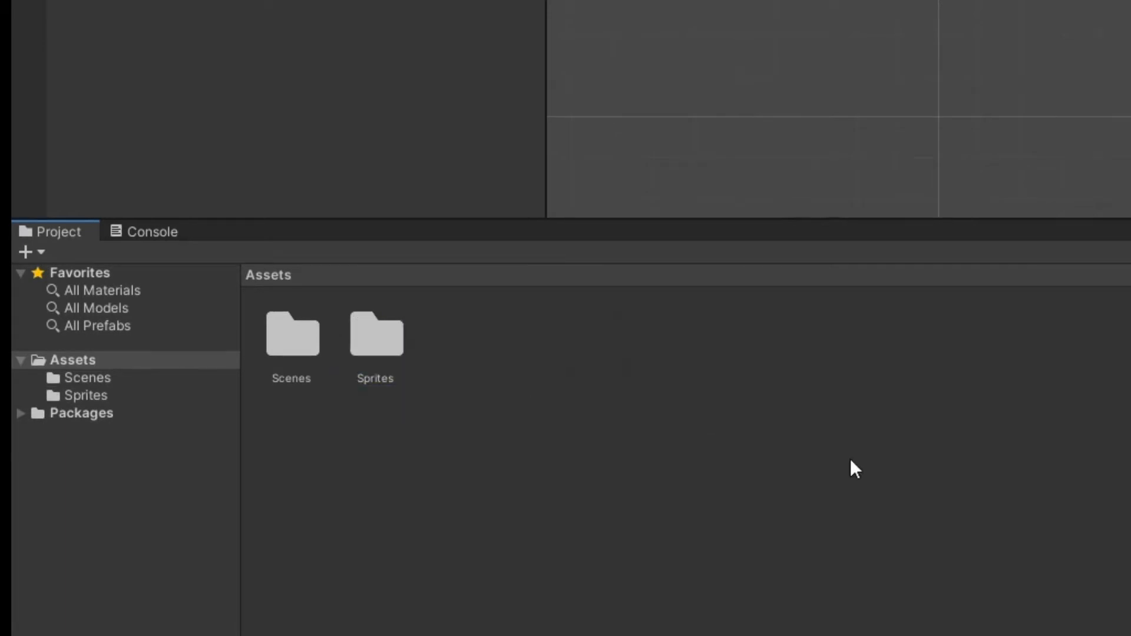
pyautogui.doubleClick(366, 341)
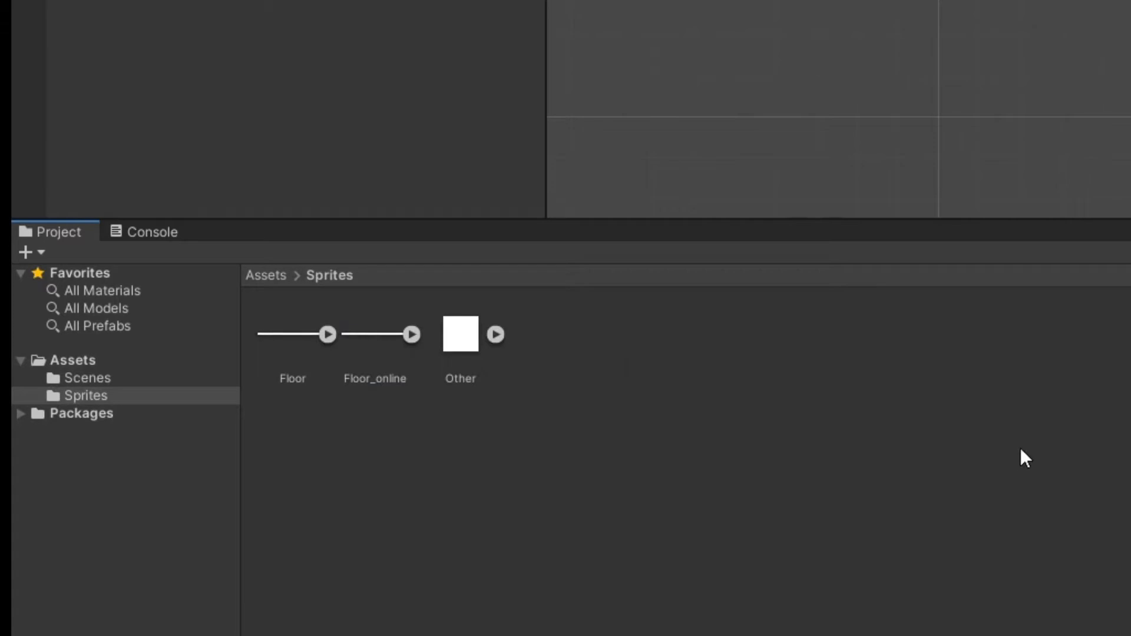
# Delete the duplicate Floor_online image from the Sprites folder.
pyautogui.click(356, 359)
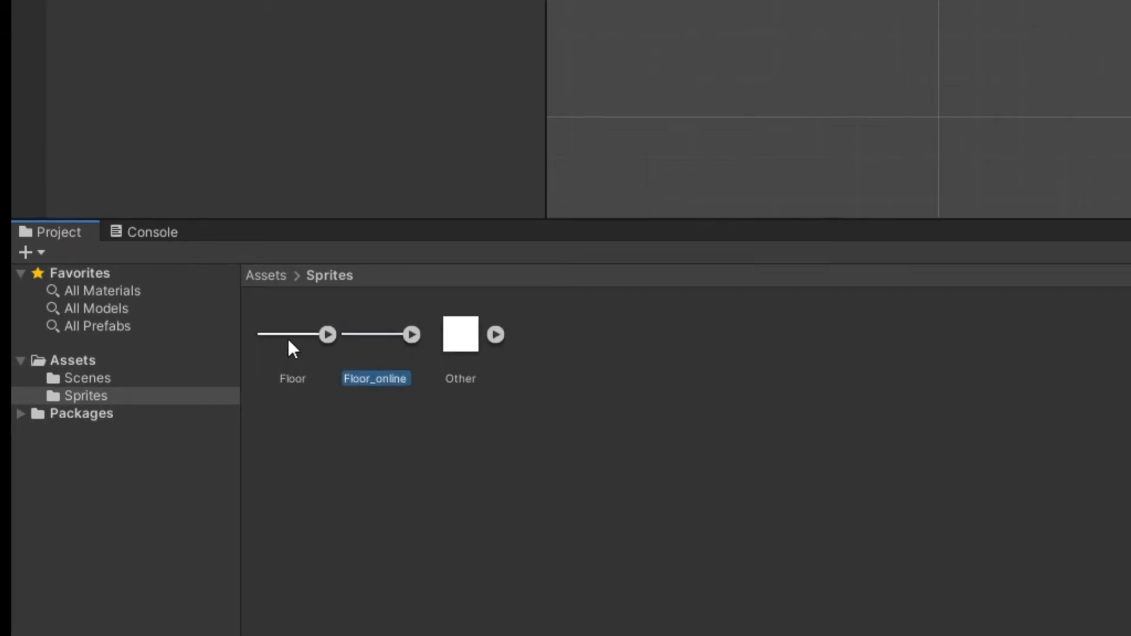
pyautogui.click(288, 342)
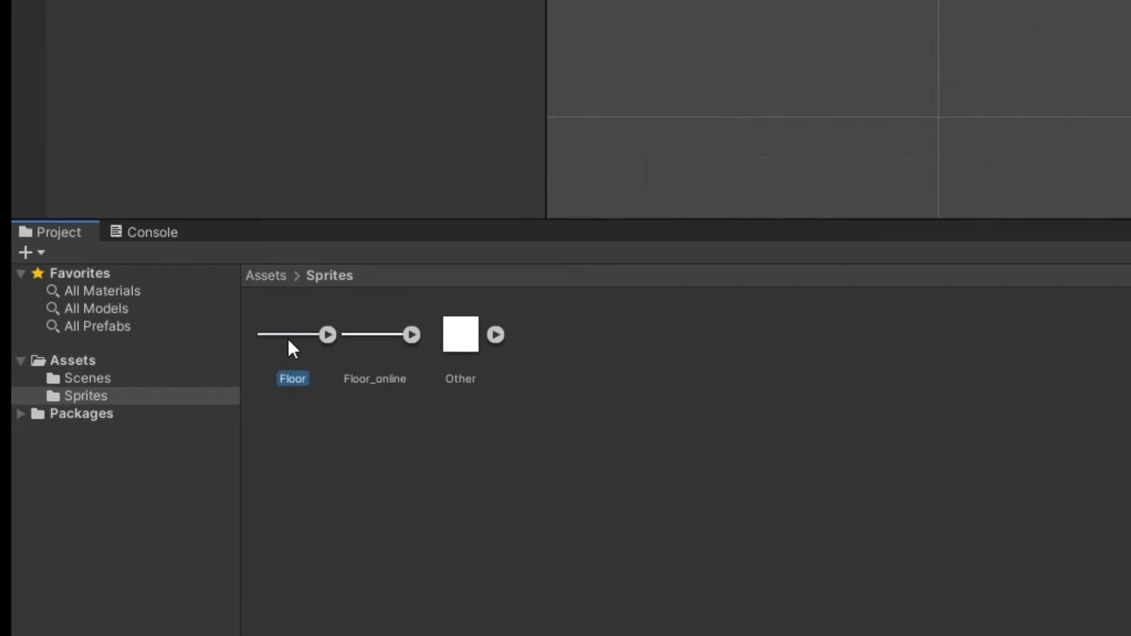
pyautogui.click(365, 339)
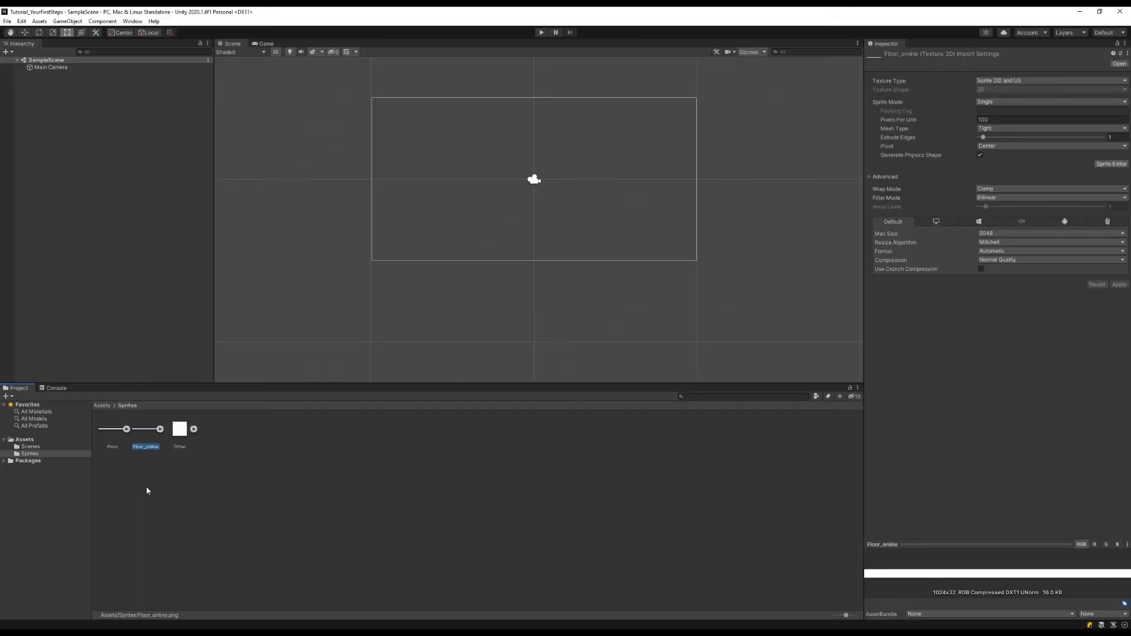
pyautogui.press('Delete')
pyautogui.click(589, 340)
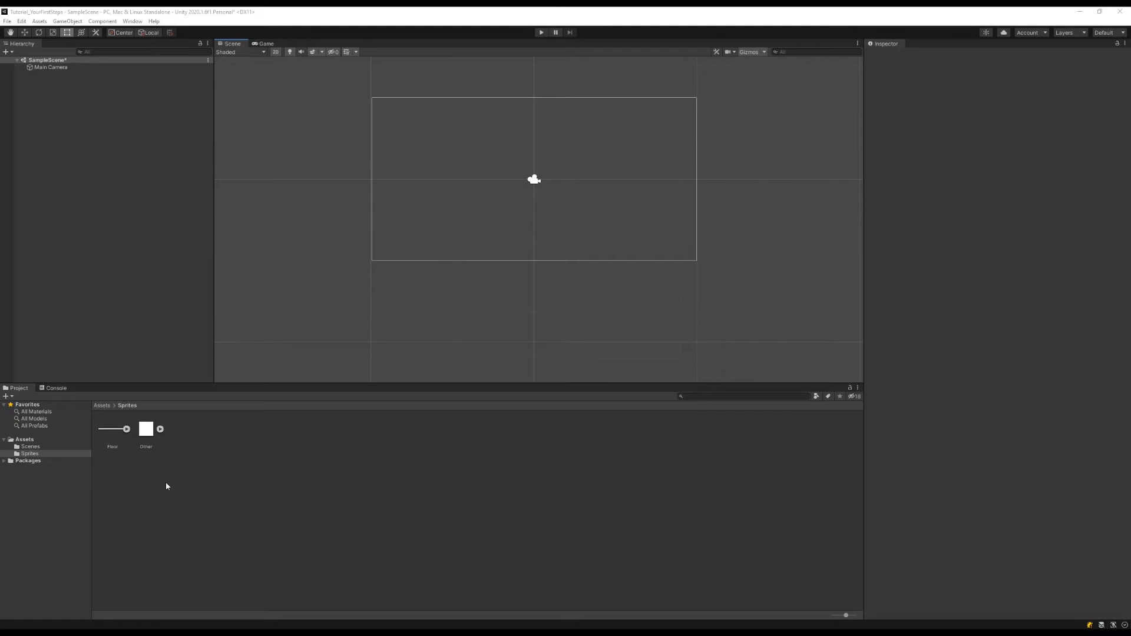
# Place the Floor sprite in the scene at about X -5.5, Y -2.2 and the Other sprite above it at about X -7.3, Y -1.3.
pyautogui.moveTo(112, 429); pyautogui.dragTo(446, 220)
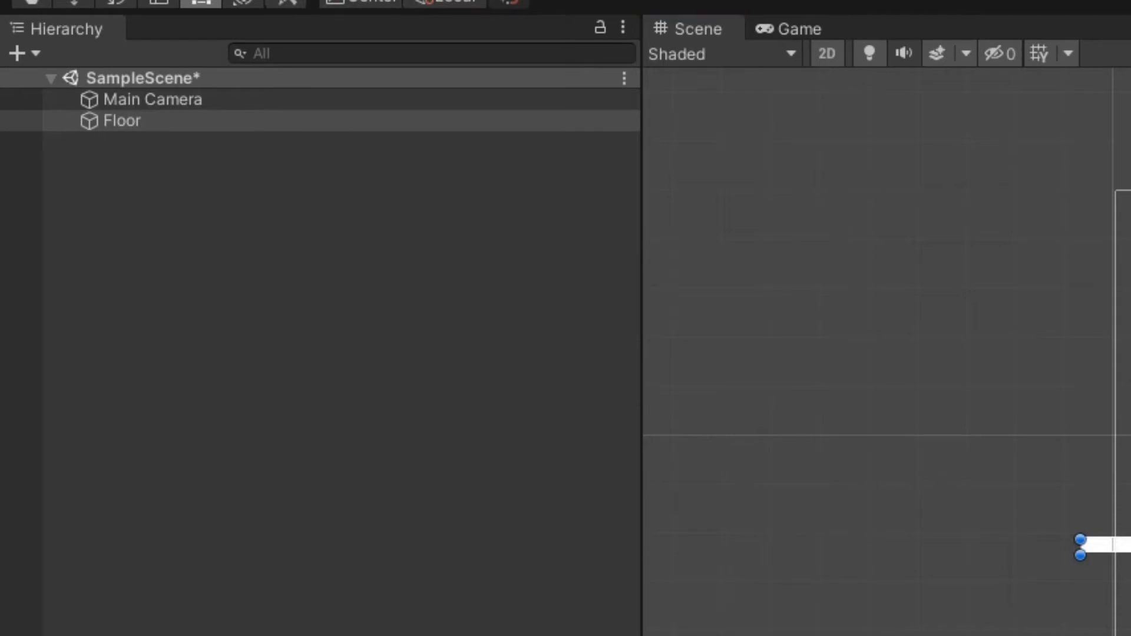
pyautogui.click(1097, 545)
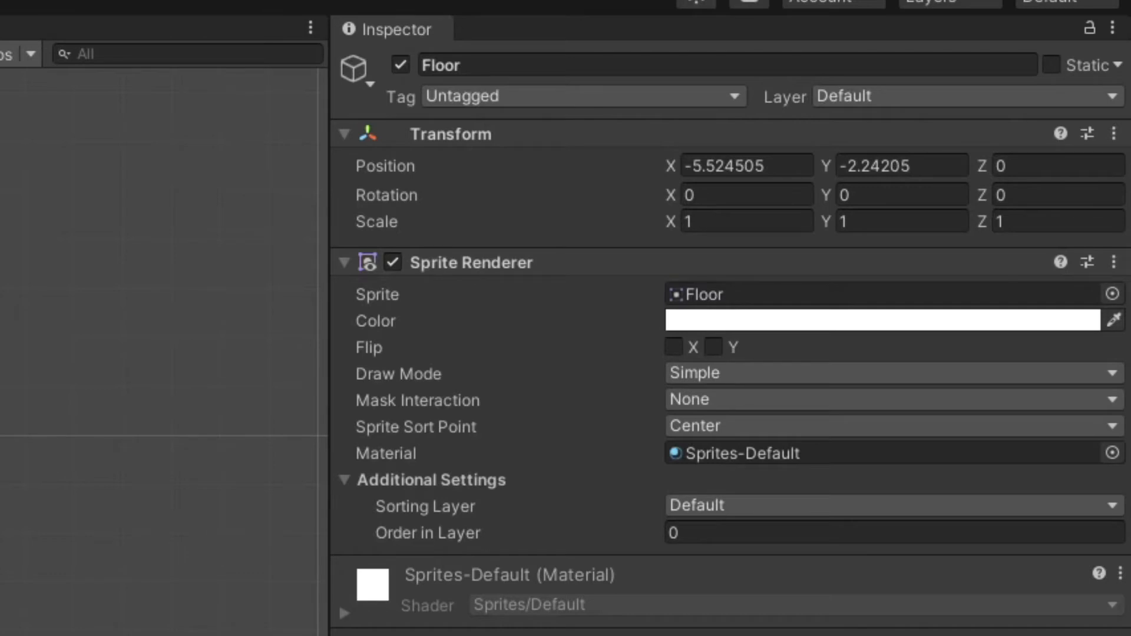
pyautogui.click(204, 497)
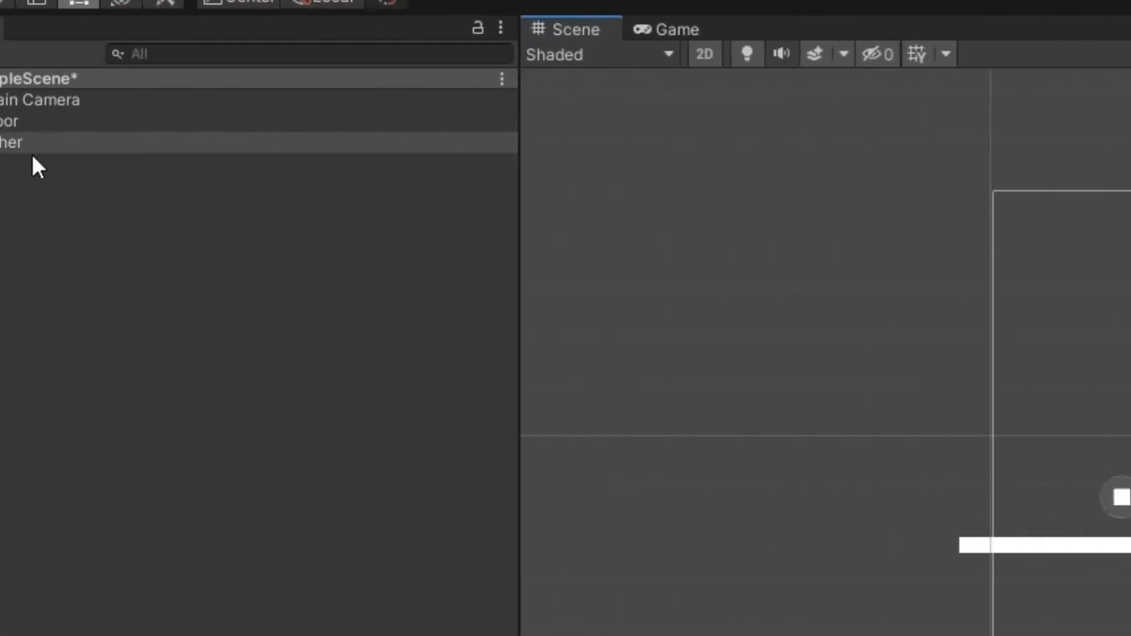
# Rename the Other object in the scene hierarchy as Player.
pyautogui.click(163, 140)
pyautogui.press('F2')
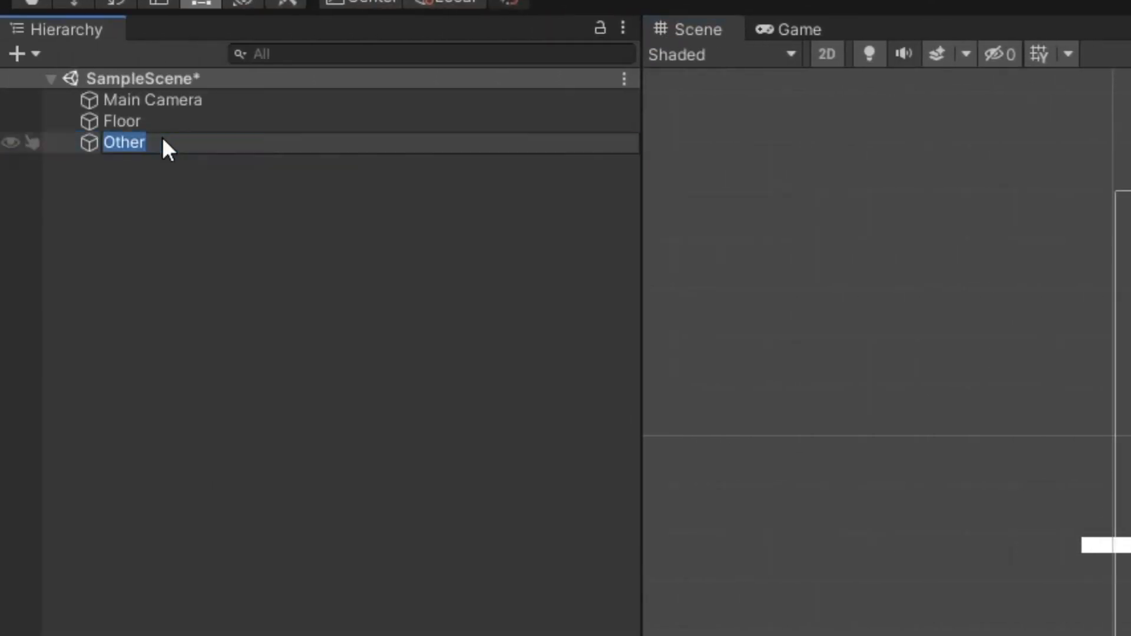
pyautogui.write('Play')
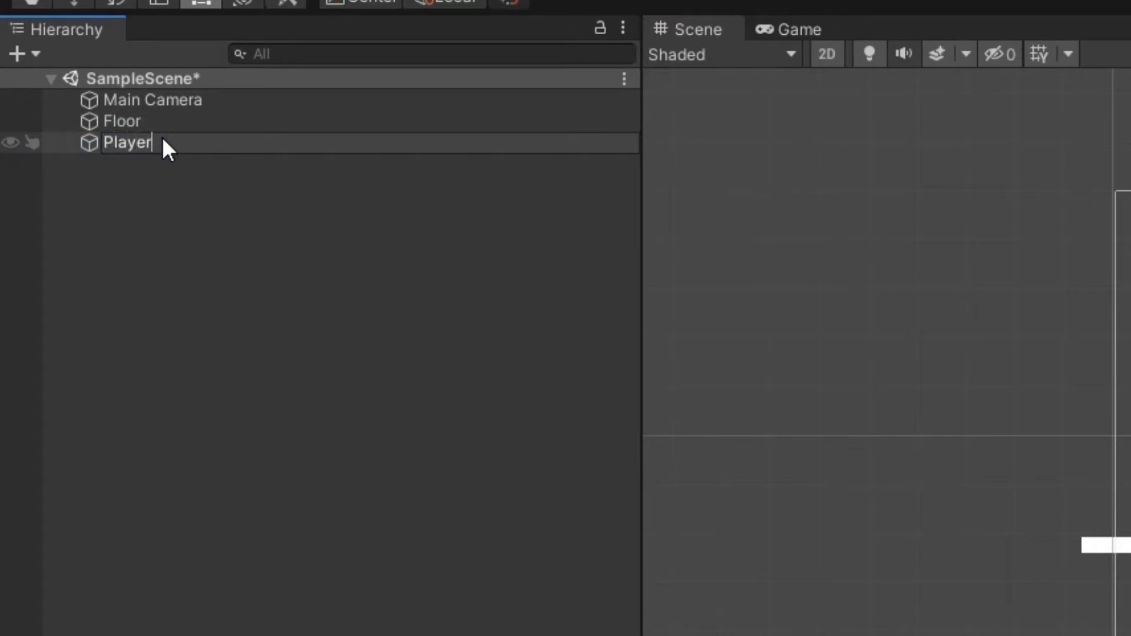
pyautogui.click(155, 243)
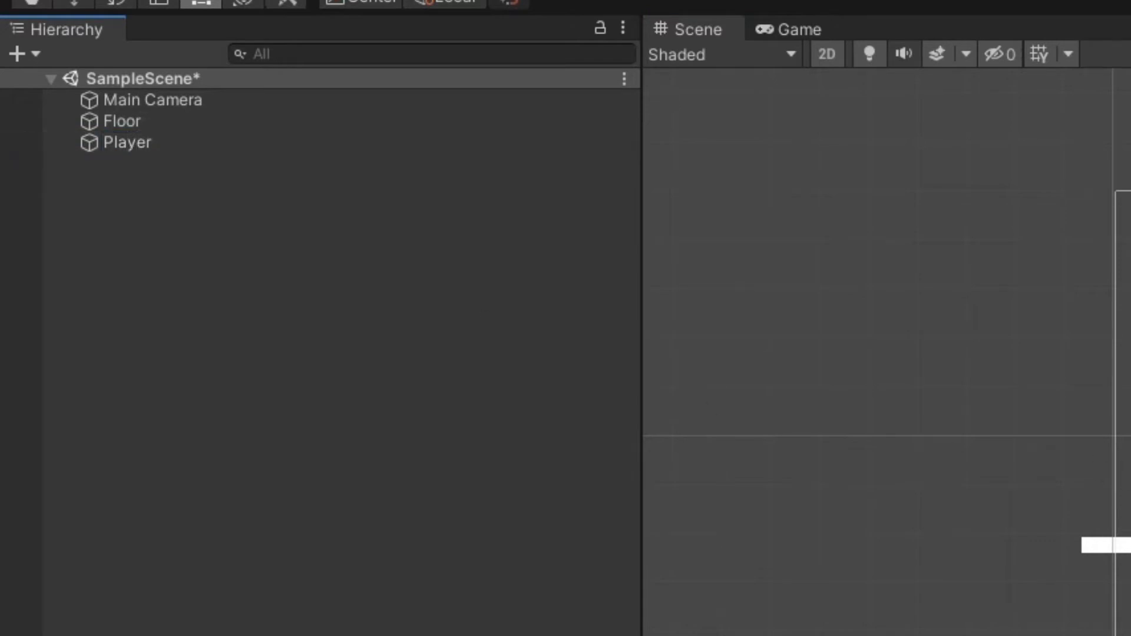
# Set the Floor object's Sprite Renderer color to a fully saturated blue.
pyautogui.click(1126, 545)
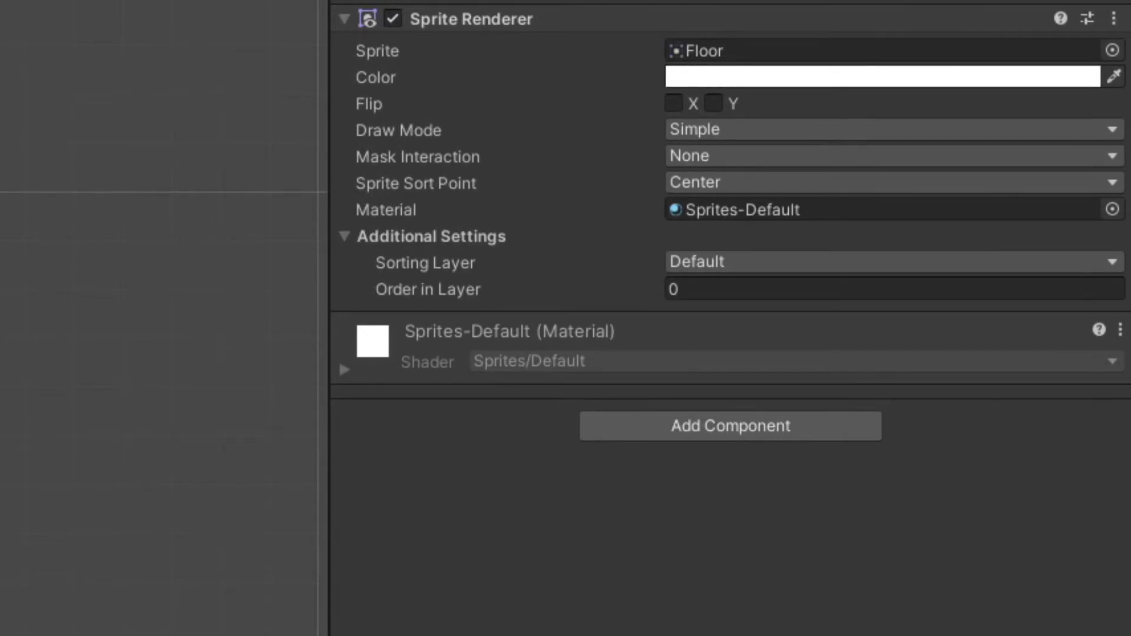
pyautogui.click(680, 77)
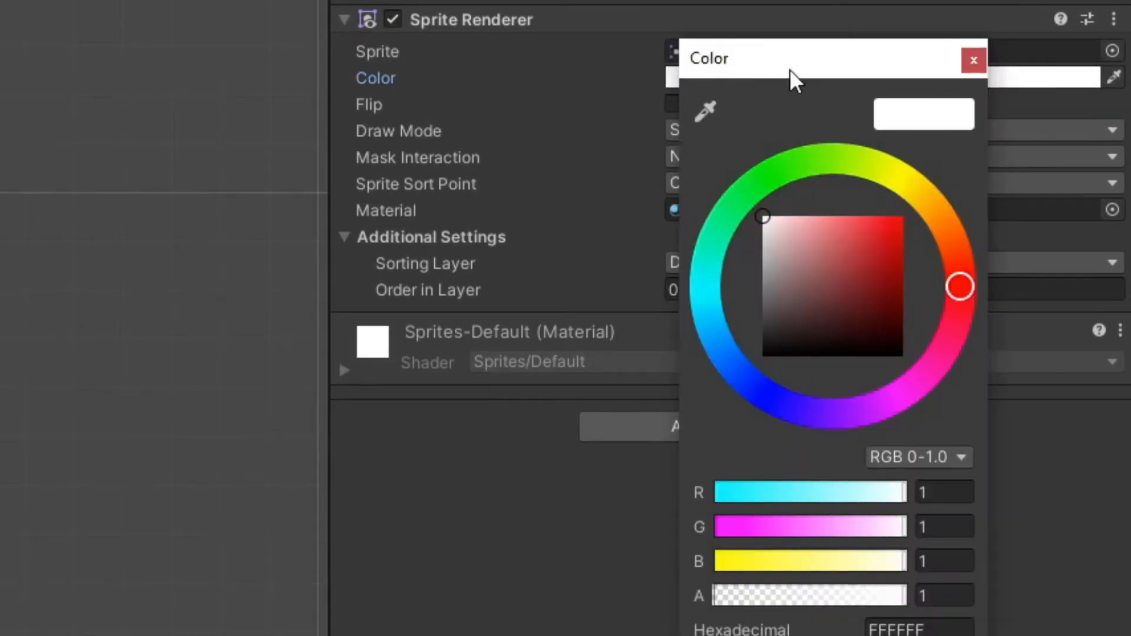
pyautogui.moveTo(790, 69); pyautogui.dragTo(766, 139)
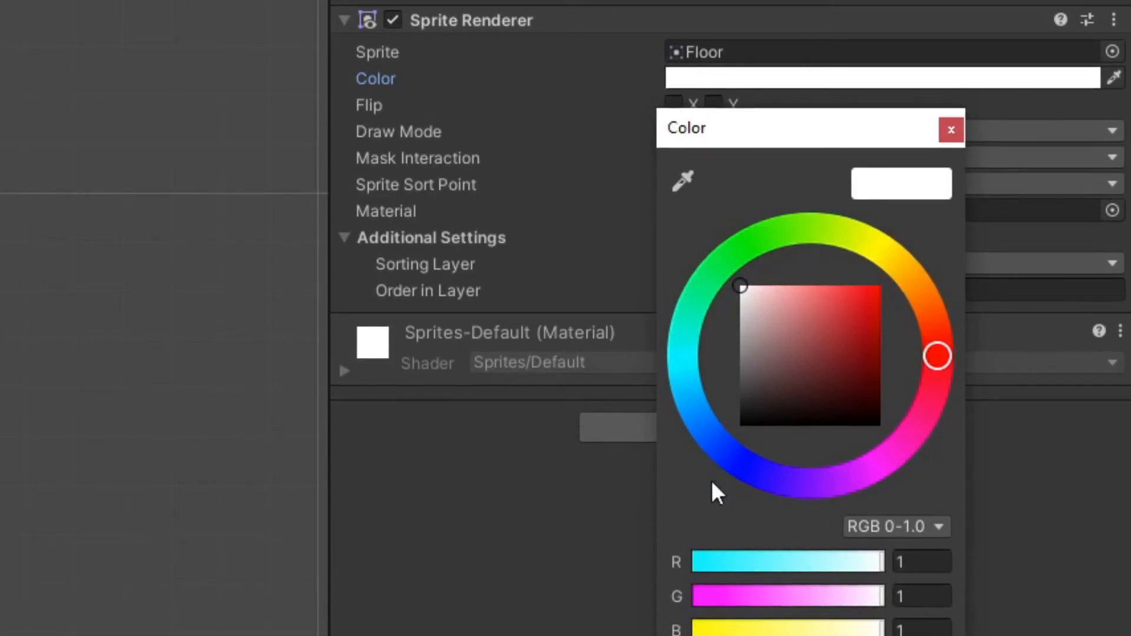
pyautogui.click(742, 470)
pyautogui.click(880, 286)
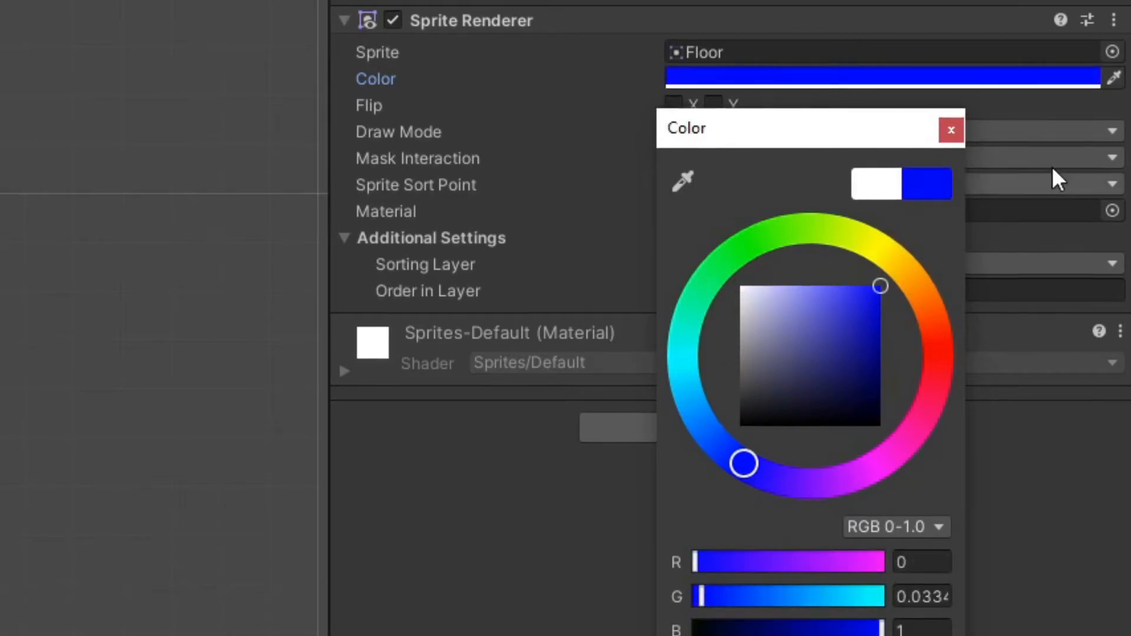
pyautogui.click(951, 131)
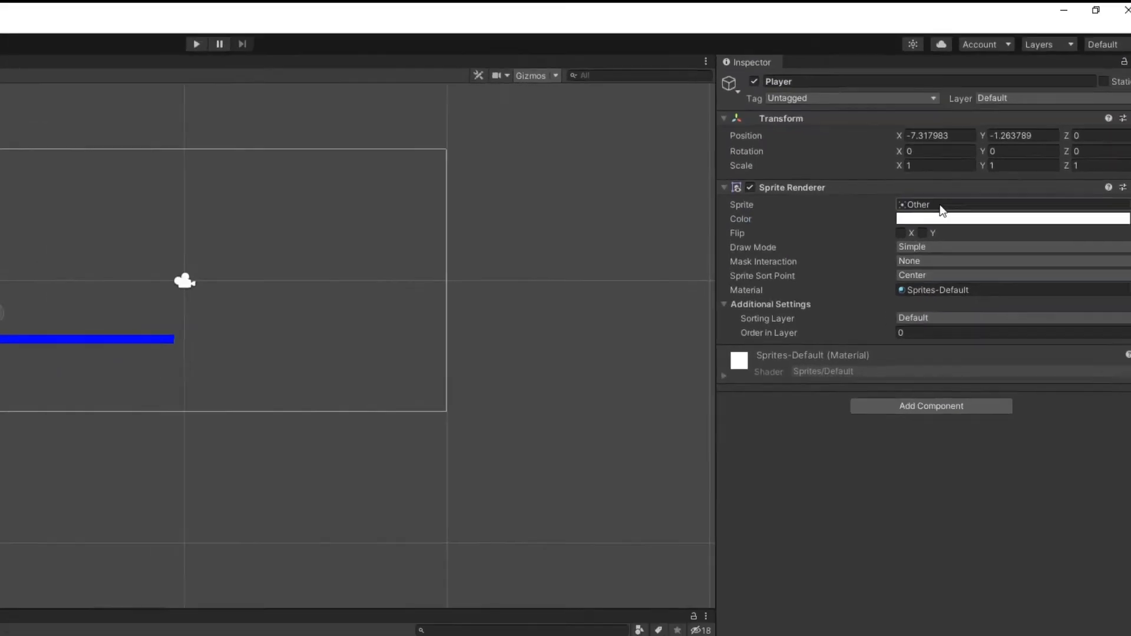
# Set the Player object's Sprite Renderer color to a bright, saturated green.
pyautogui.click(942, 228)
pyautogui.click(1004, 277)
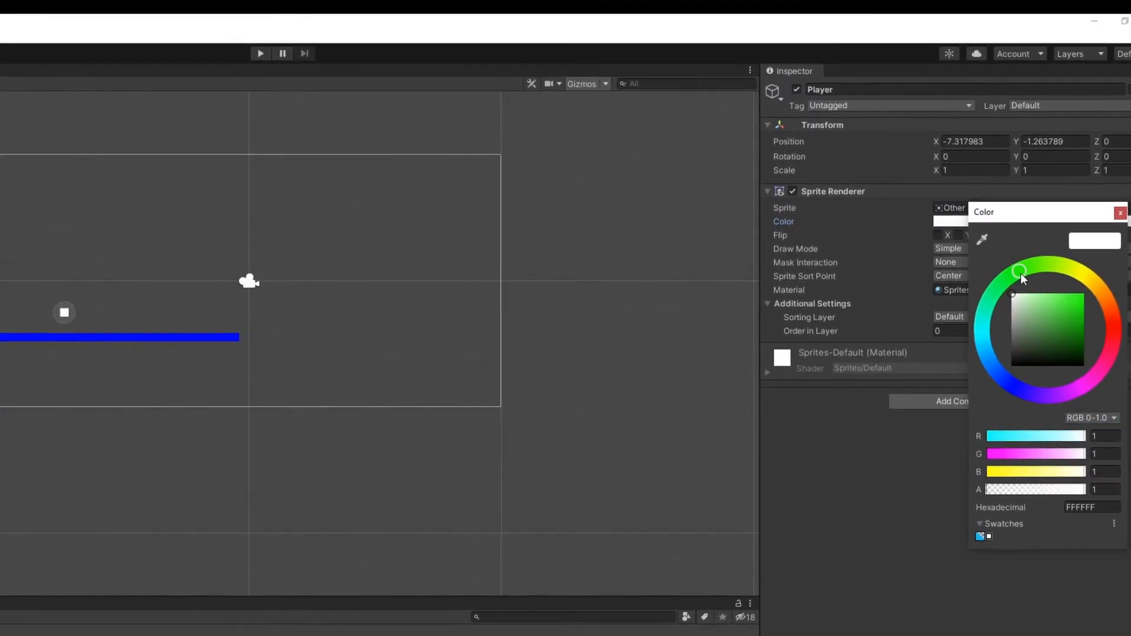
pyautogui.click(1087, 290)
pyautogui.click(1031, 266)
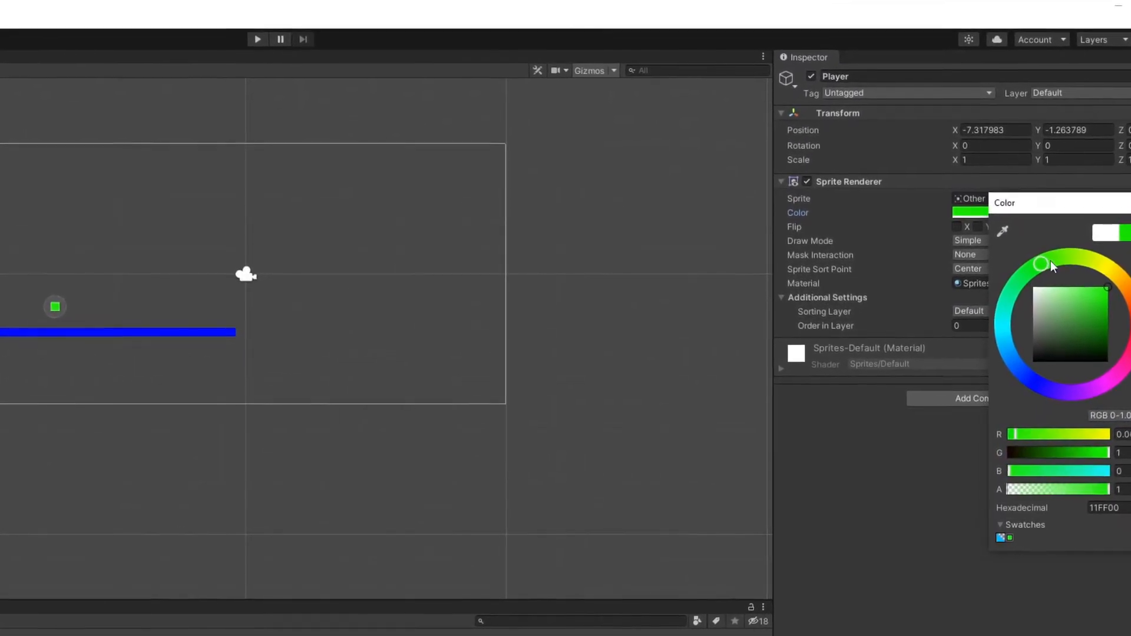
pyautogui.click(1130, 201)
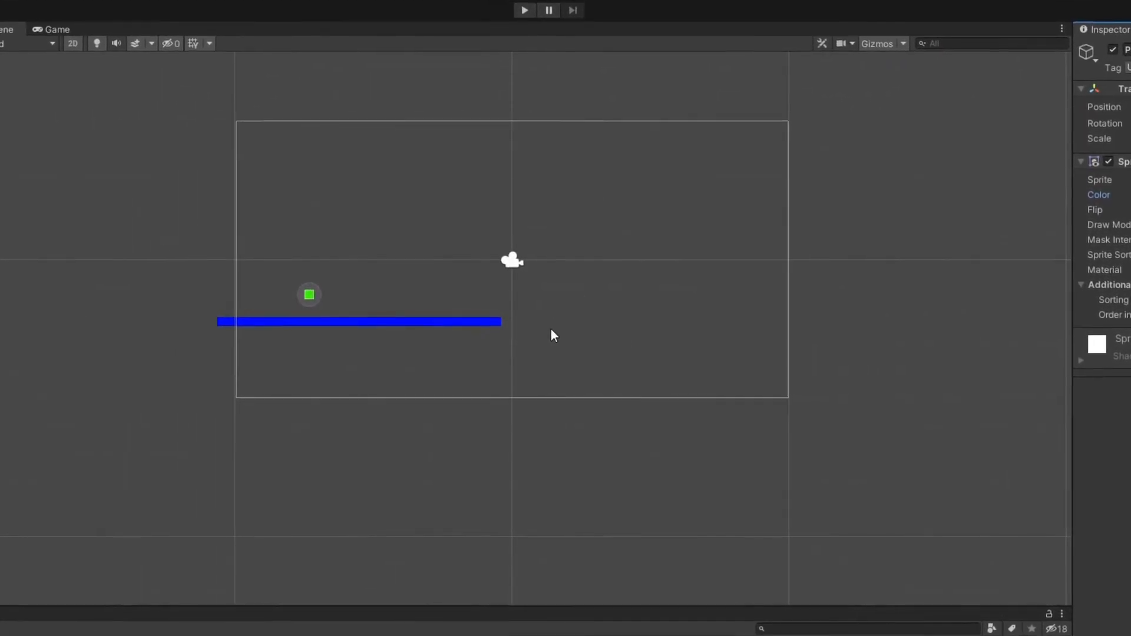
# Run the scene in play mode to check the Floor and Player sprites, and stop it again.
pyautogui.click(524, 7)
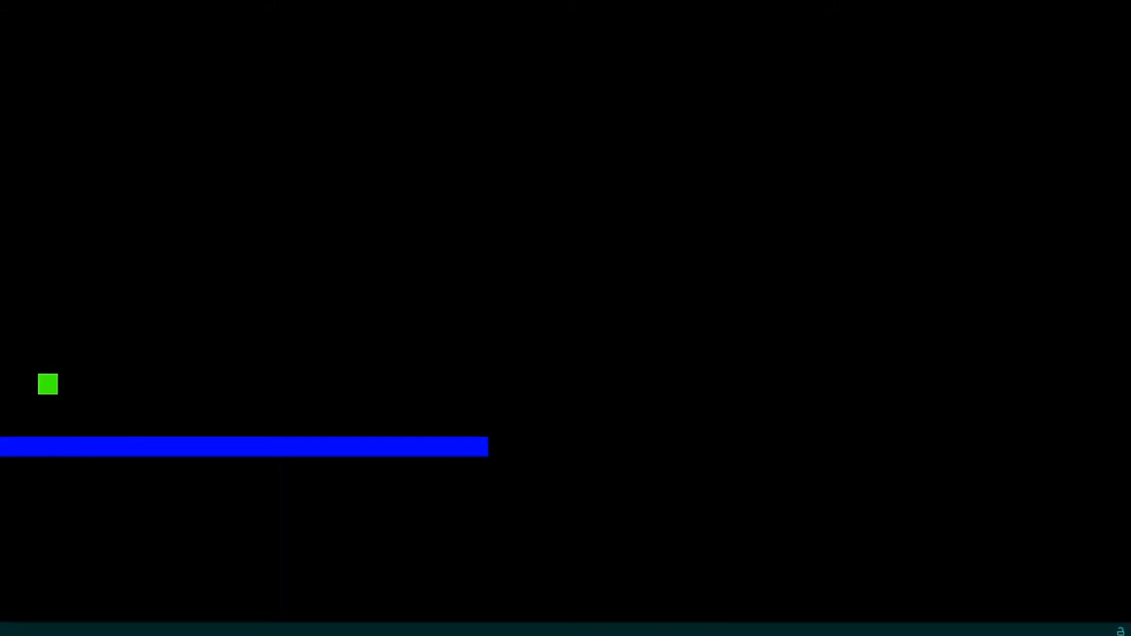
pyautogui.hotkey('ctrl', 'p')
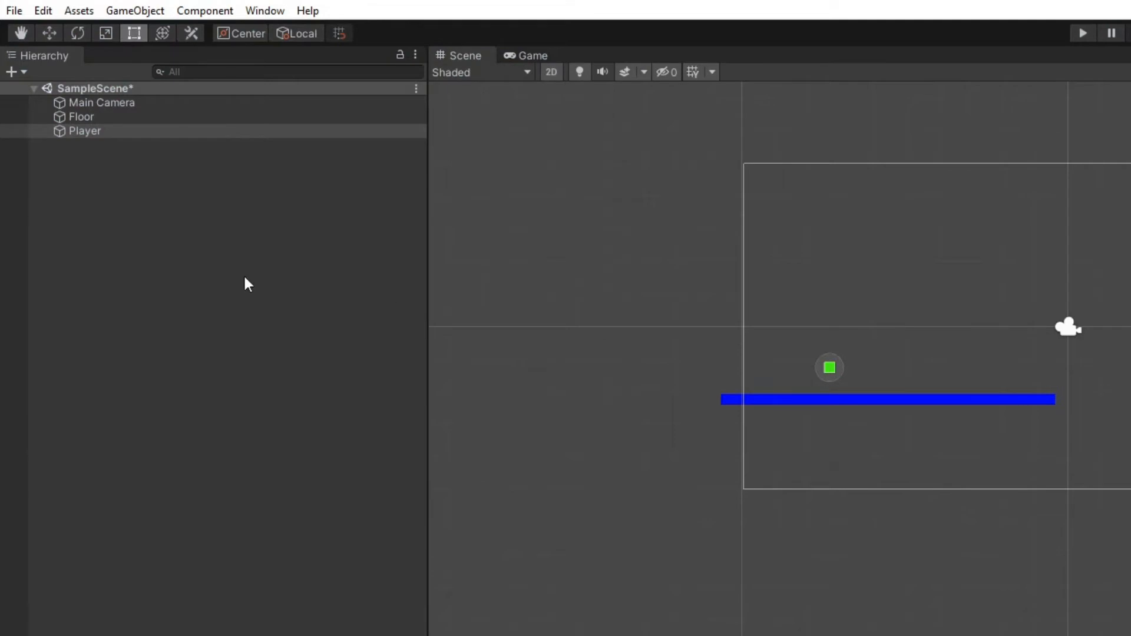
# Create a new 2D sprite object with the Floor sprite assigned, and delete it again.
pyautogui.rightClick(119, 175)
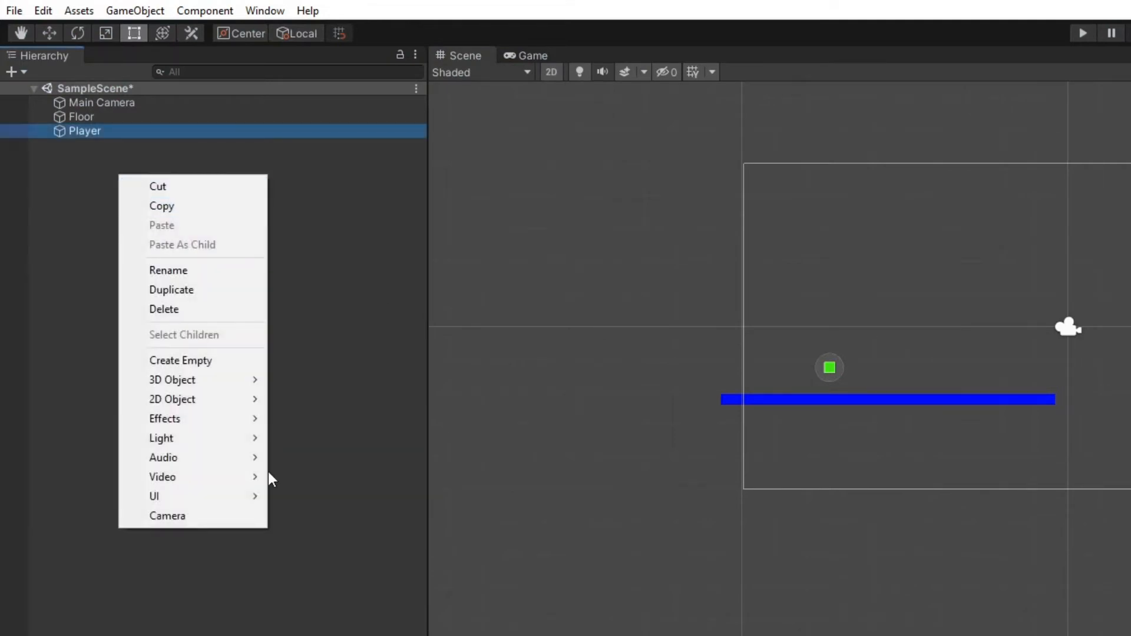
pyautogui.moveTo(211, 398)
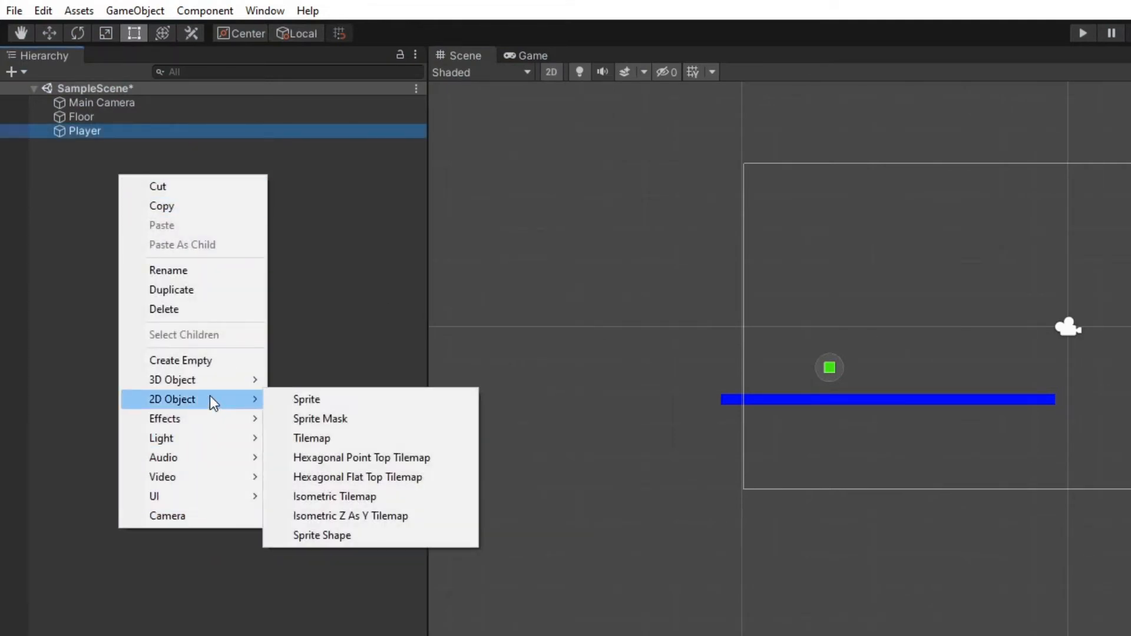
pyautogui.click(348, 399)
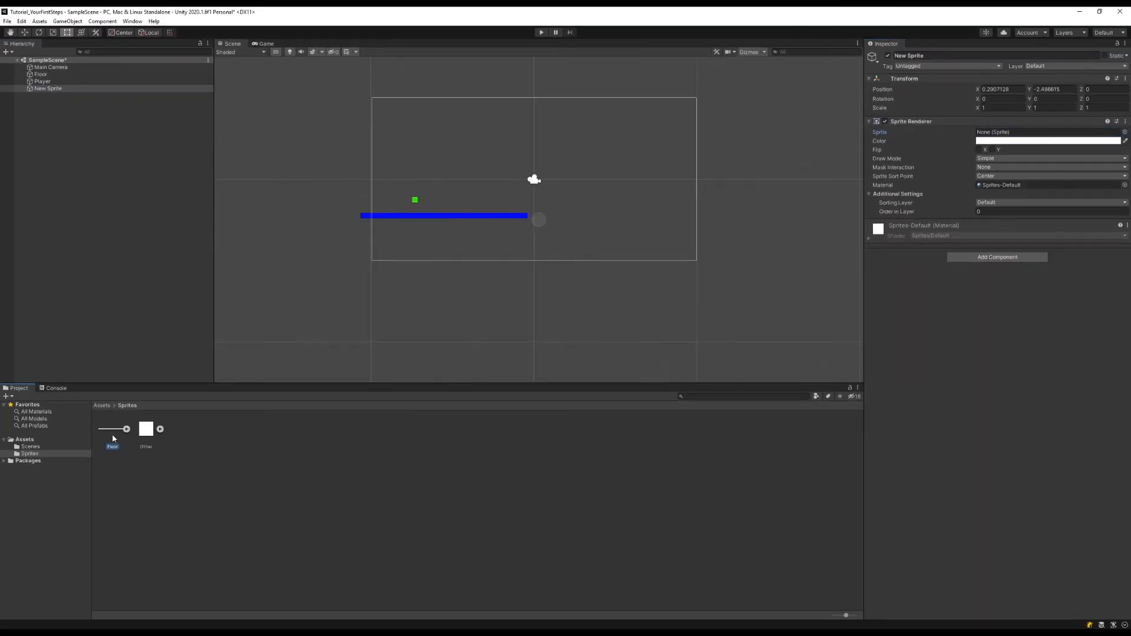
pyautogui.moveTo(112, 434); pyautogui.dragTo(1018, 132)
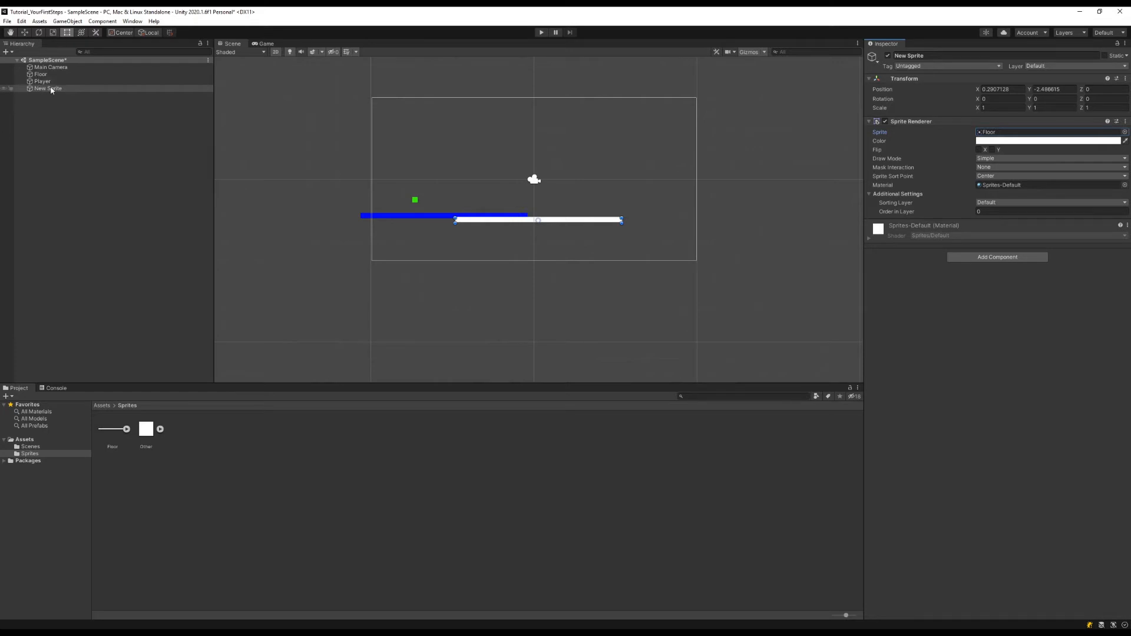
pyautogui.click(496, 220)
pyautogui.press('Delete')
# Create an empty GameObject in the scene and add a Sprite Renderer component to it.
pyautogui.rightClick(44, 119)
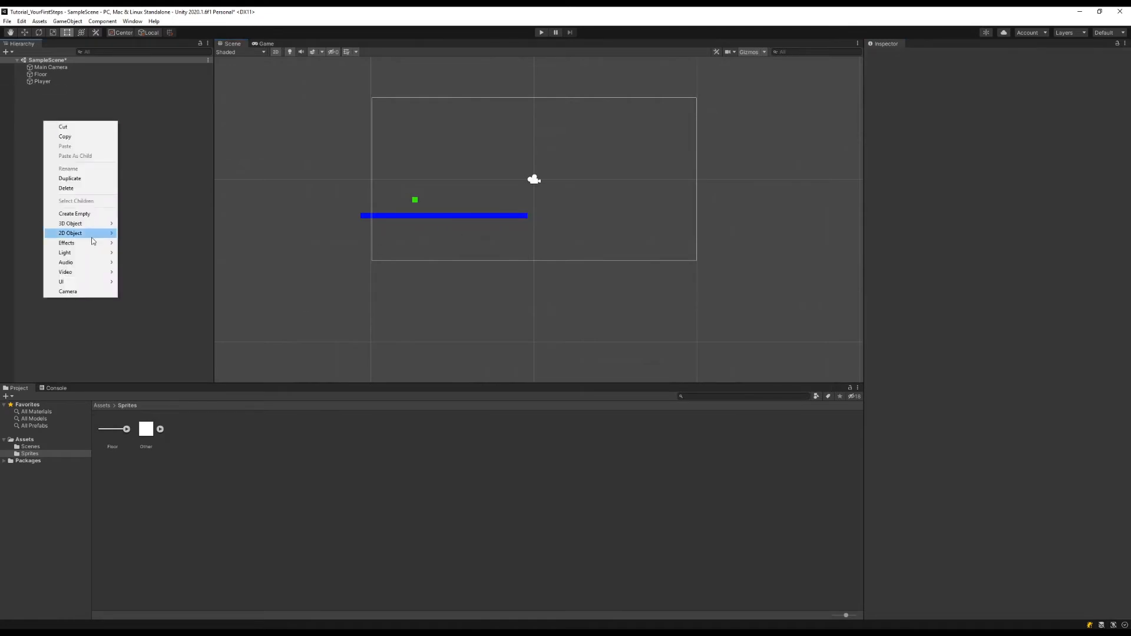
pyautogui.click(84, 214)
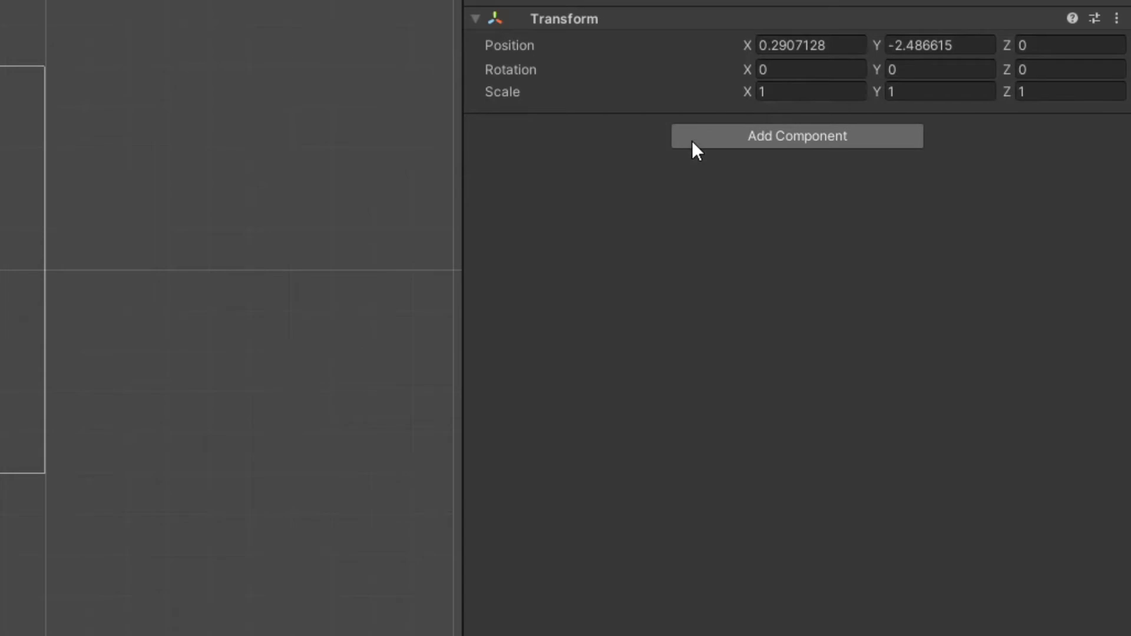
pyautogui.click(693, 141)
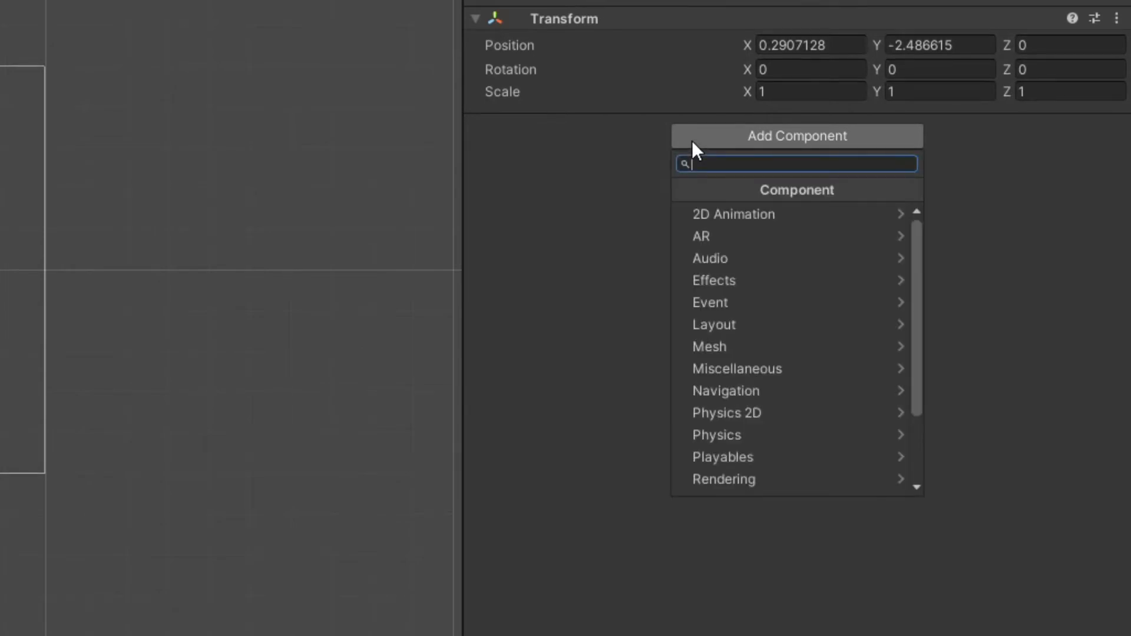
pyautogui.write('spri')
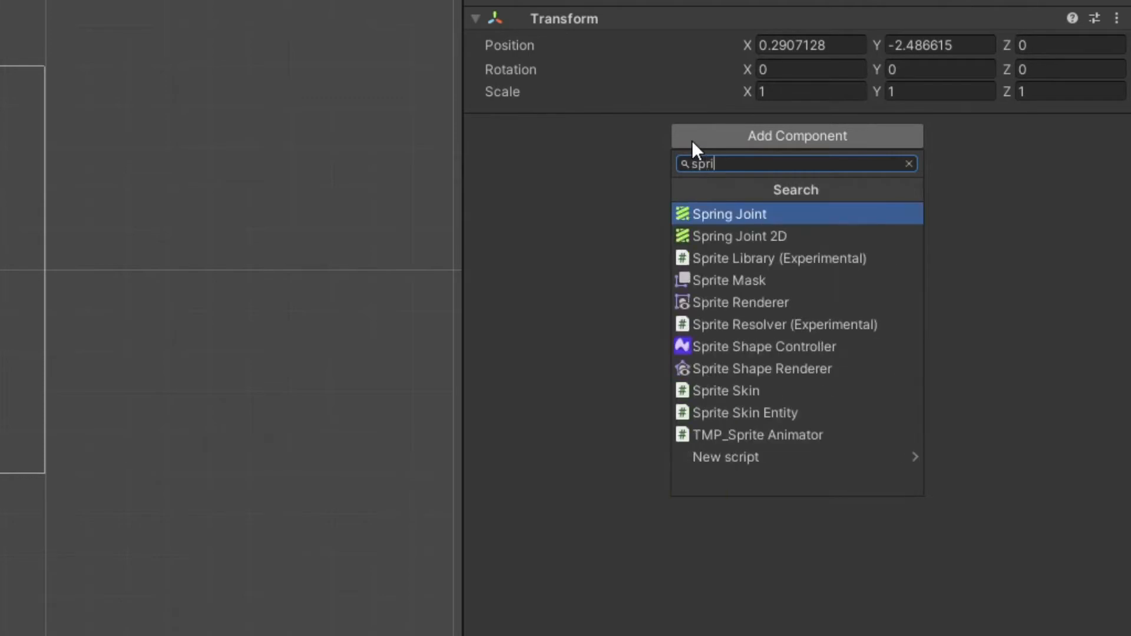
pyautogui.write('te re')
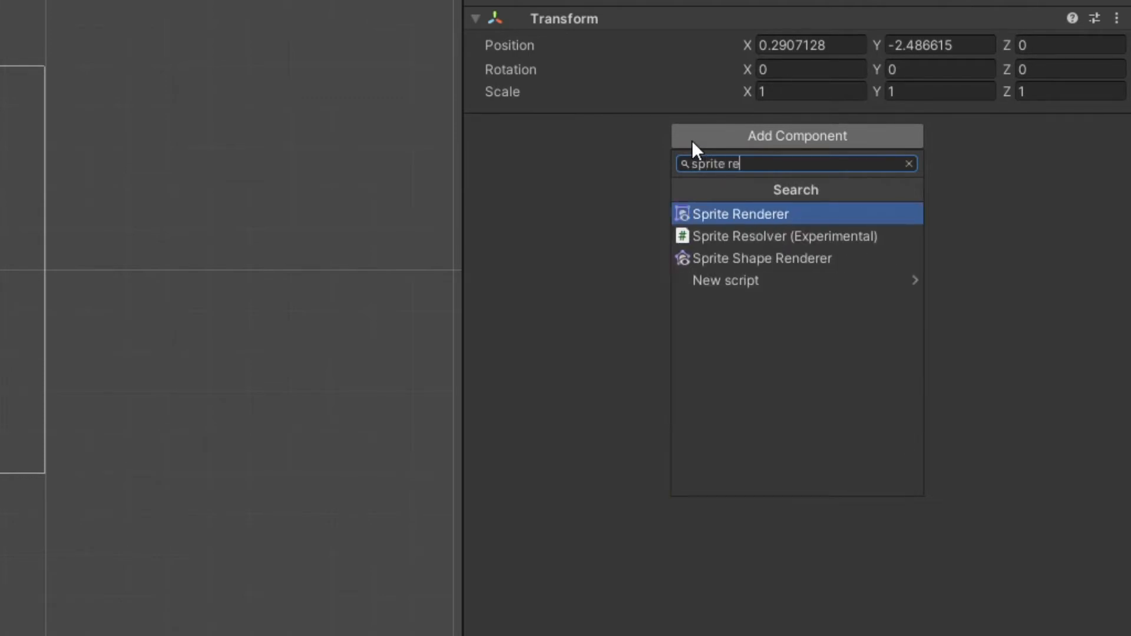
pyautogui.click(727, 216)
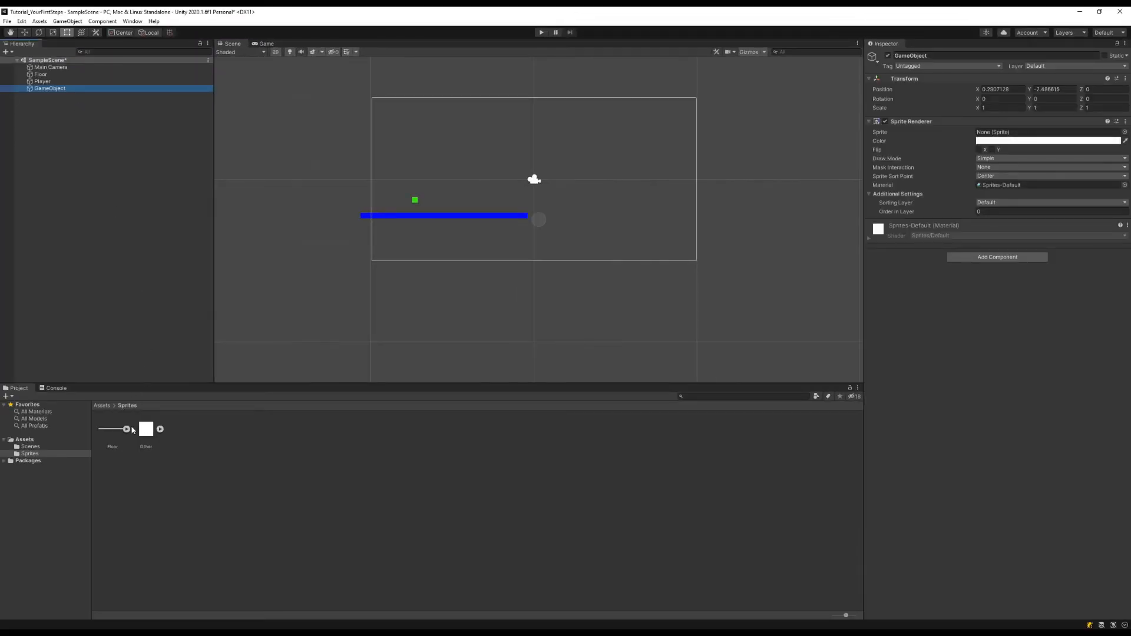
# Assign the Other sprite to the GameObject's Sprite Renderer and set its color to pure red (FF0000).
pyautogui.moveTo(144, 430); pyautogui.dragTo(1005, 129)
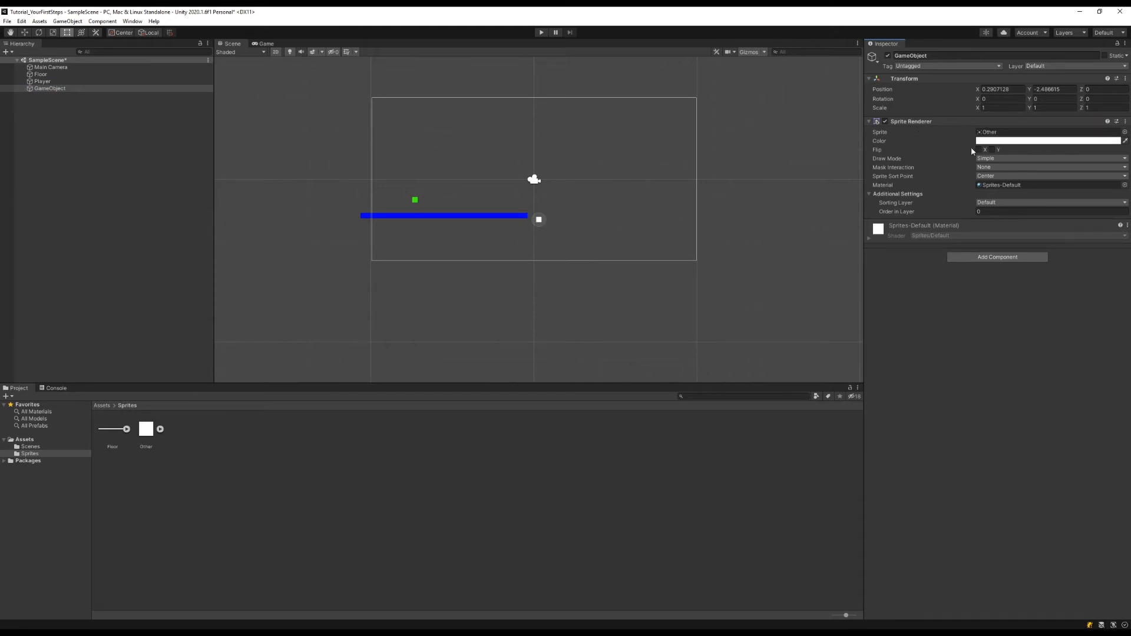
pyautogui.click(1004, 142)
pyautogui.moveTo(1062, 207); pyautogui.dragTo(1078, 174)
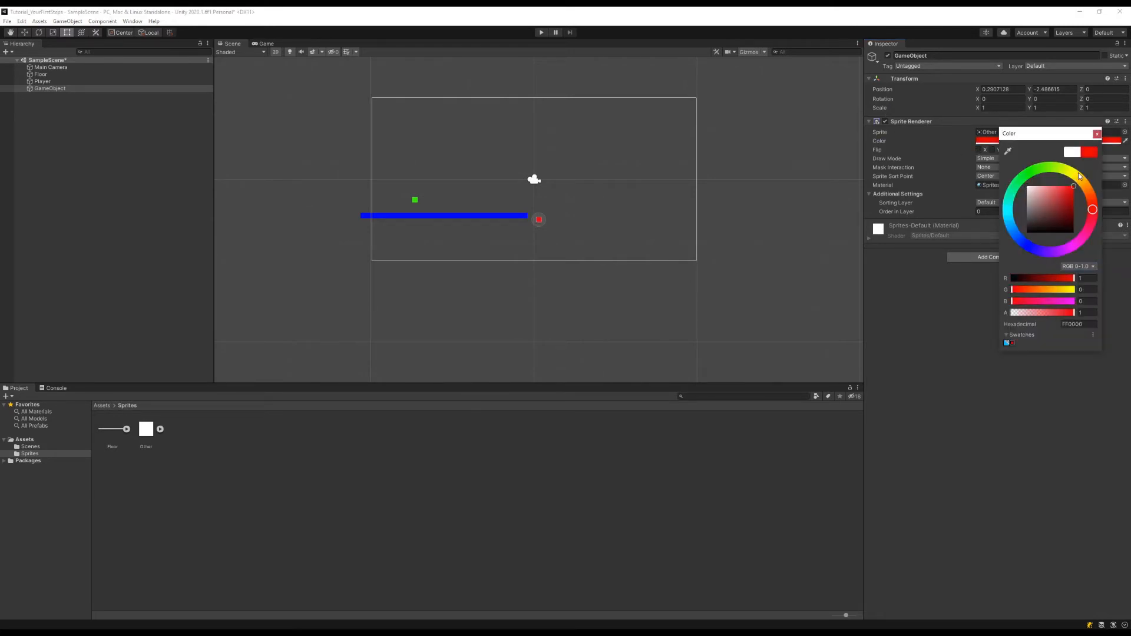
pyautogui.click(1096, 134)
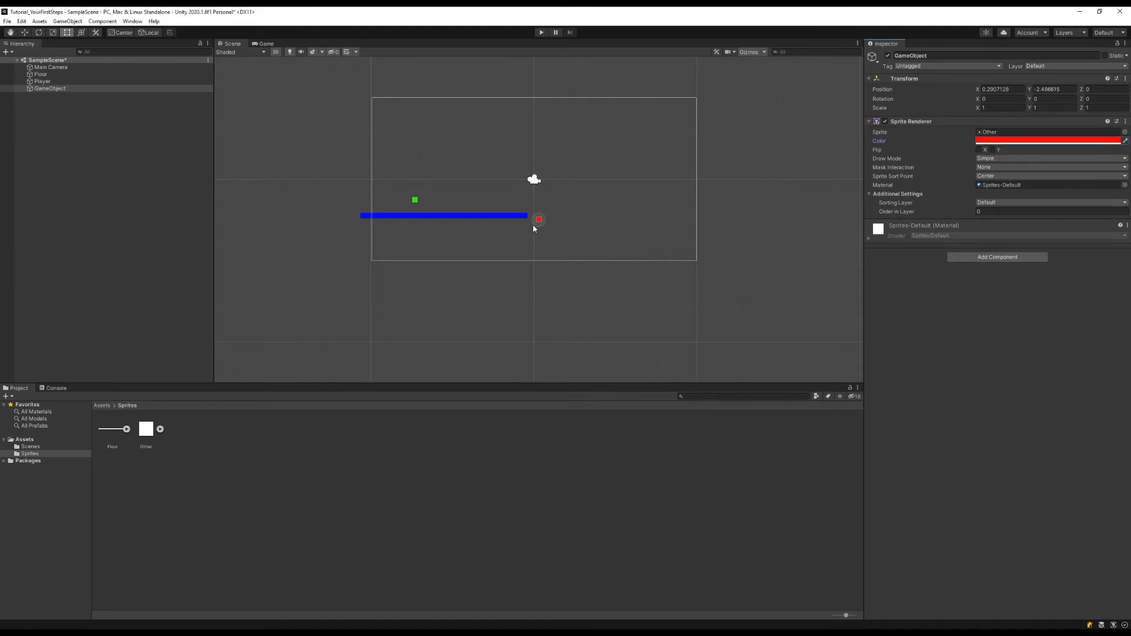
# Delete the red GameObject from the scene hierarchy.
pyautogui.click(48, 82)
pyautogui.click(47, 90)
pyautogui.press('Delete')
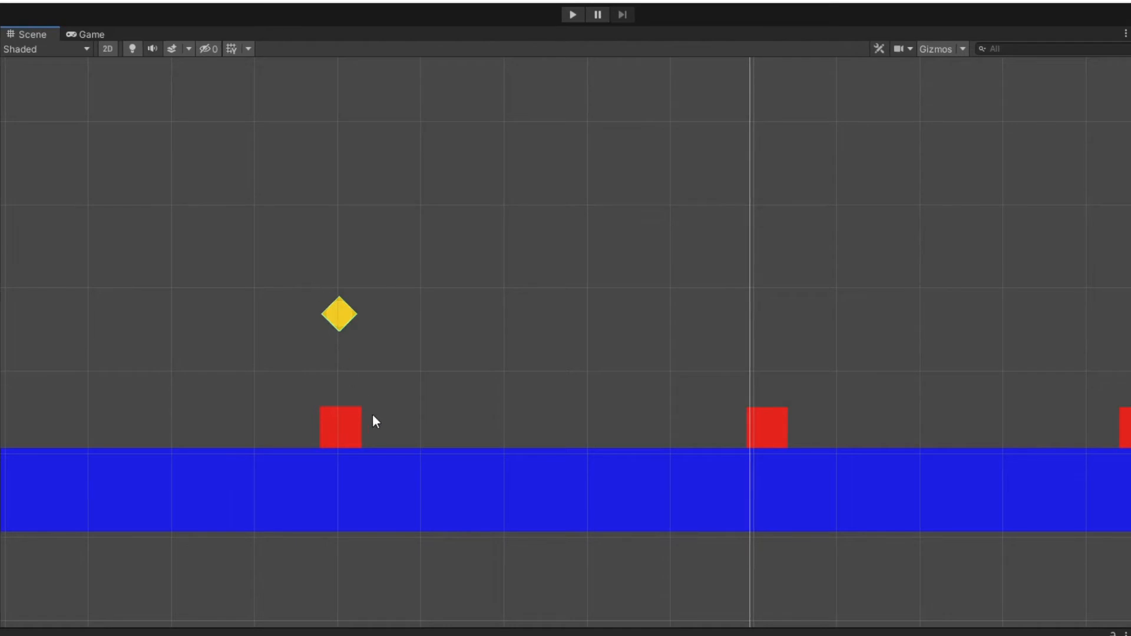
# Inspect the green player and the yellow collectible in the finished example scene.
pyautogui.scroll(-7, 145, 388)
pyautogui.moveTo(145, 387); pyautogui.dragTo(323, 382, button='middle')
pyautogui.click(144, 406)
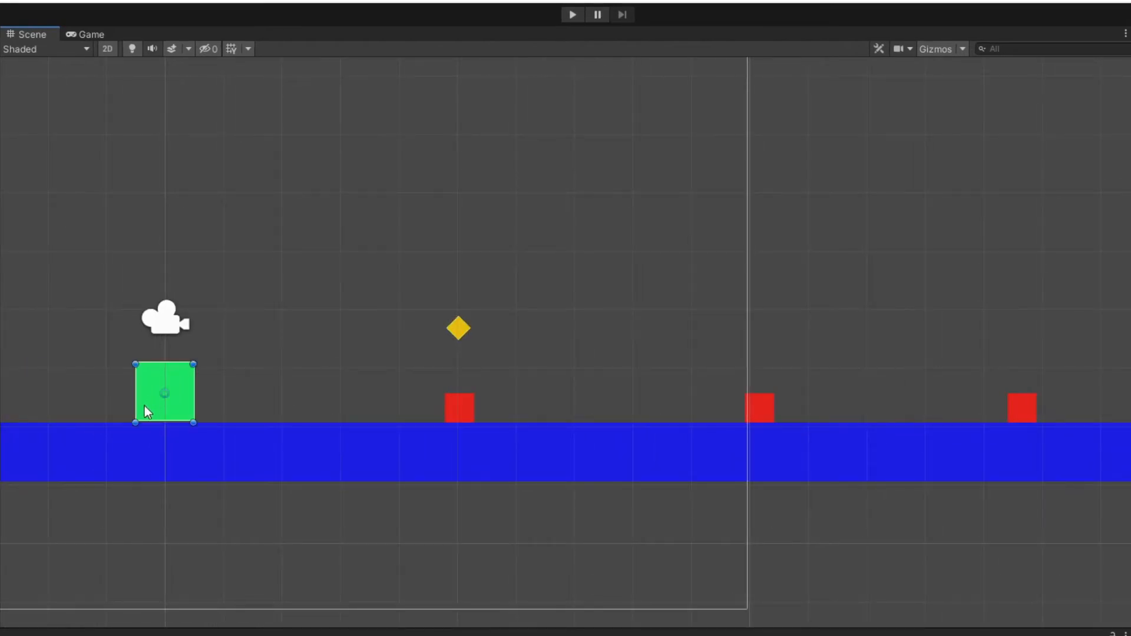
pyautogui.click(458, 329)
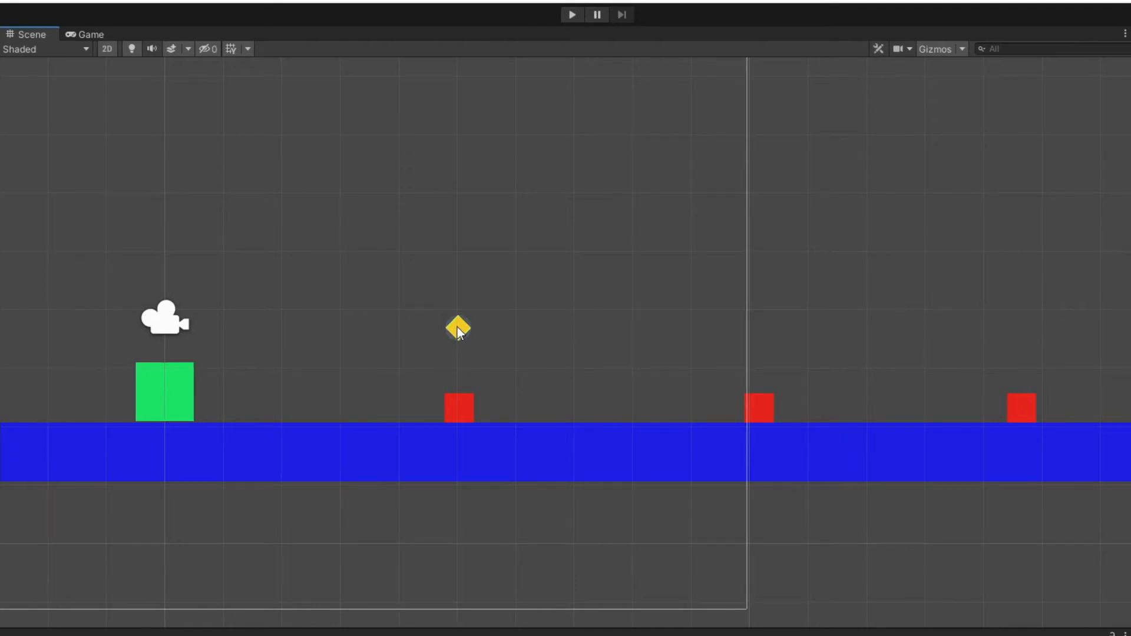
pyautogui.click(394, 295)
# Run the finished example scene in play mode, view it as the game, and stop it again.
pyautogui.click(569, 17)
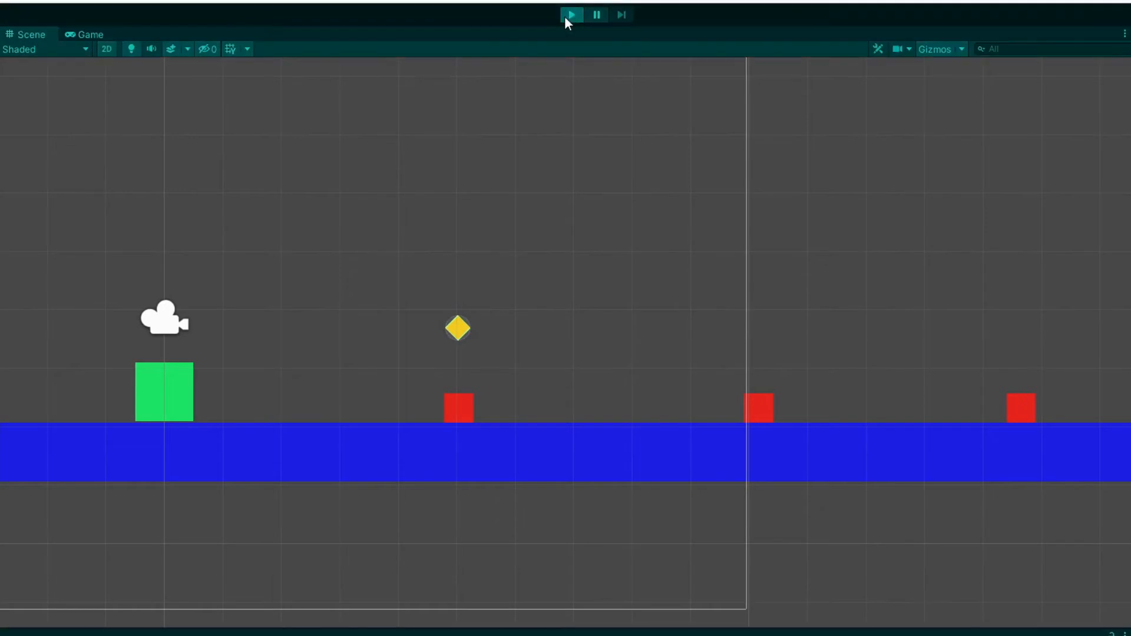
pyautogui.click(88, 34)
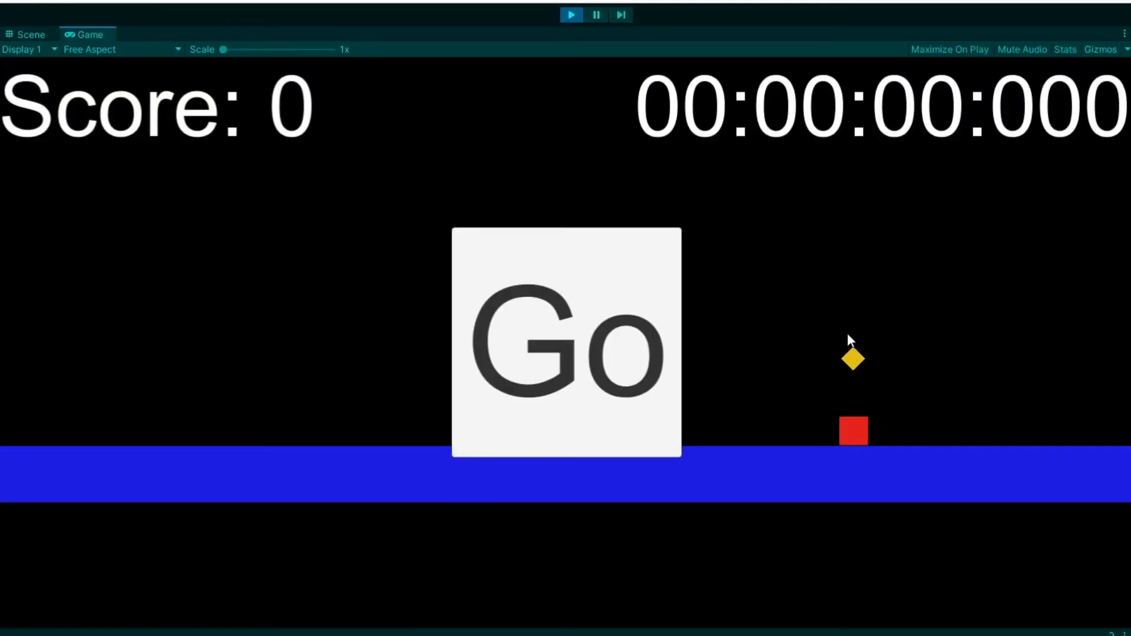
pyautogui.click(567, 17)
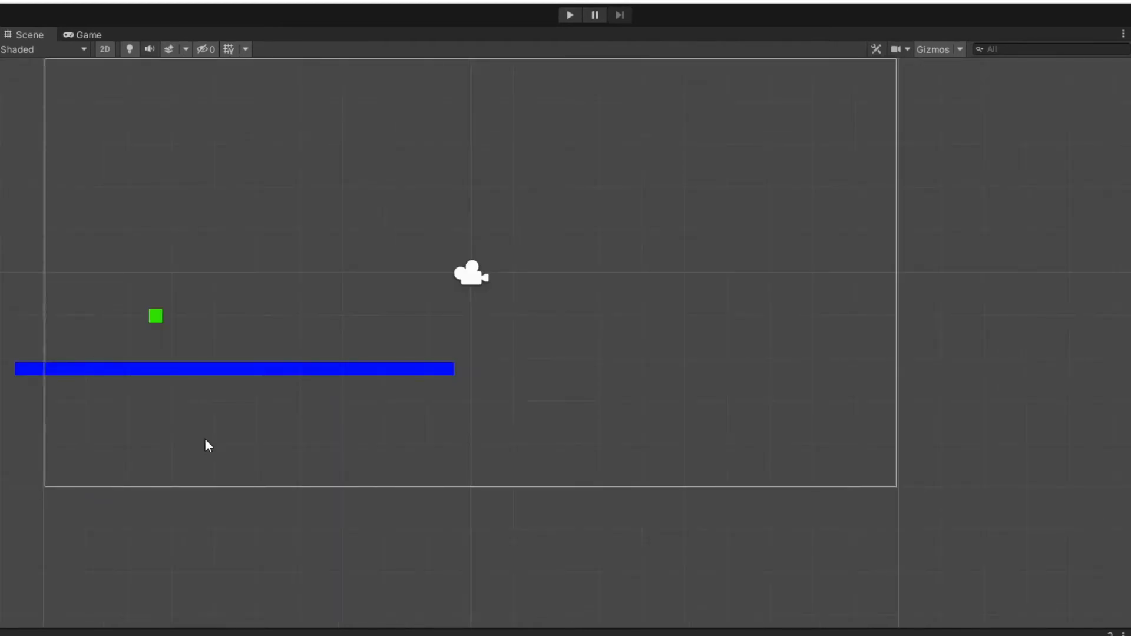
# Place the Other sprite above the blue floor beside the player, at about X -4.57, Y -1.22, and name it Collectible.
pyautogui.moveTo(204, 439); pyautogui.dragTo(377, 475)
pyautogui.moveTo(173, 423); pyautogui.dragTo(338, 475, button='middle')
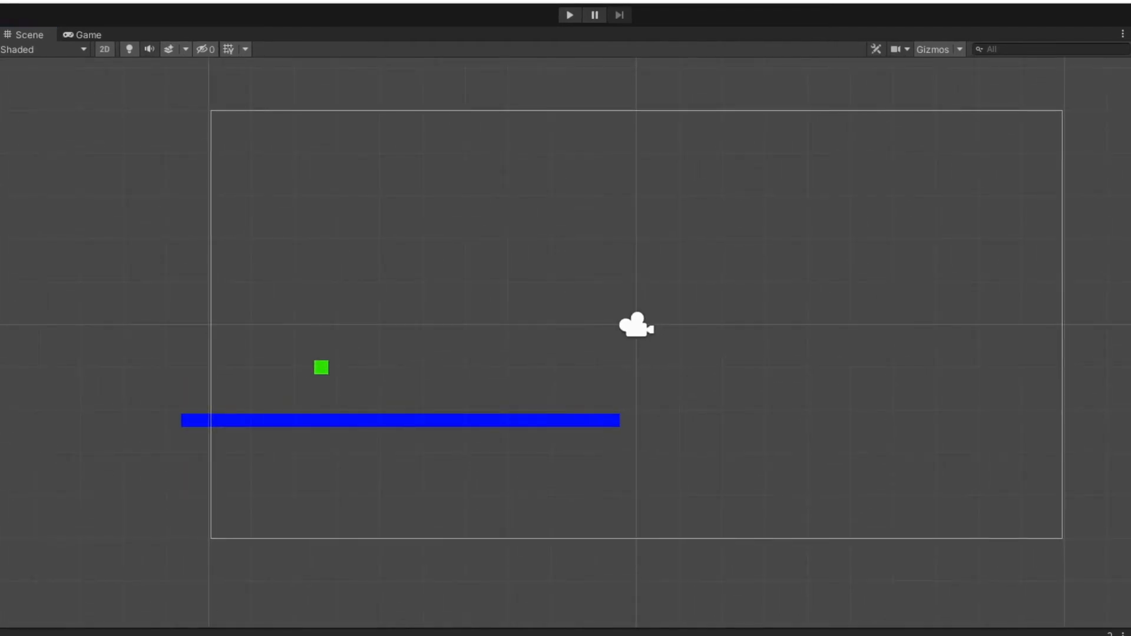
pyautogui.moveTo(319, 489); pyautogui.dragTo(442, 379)
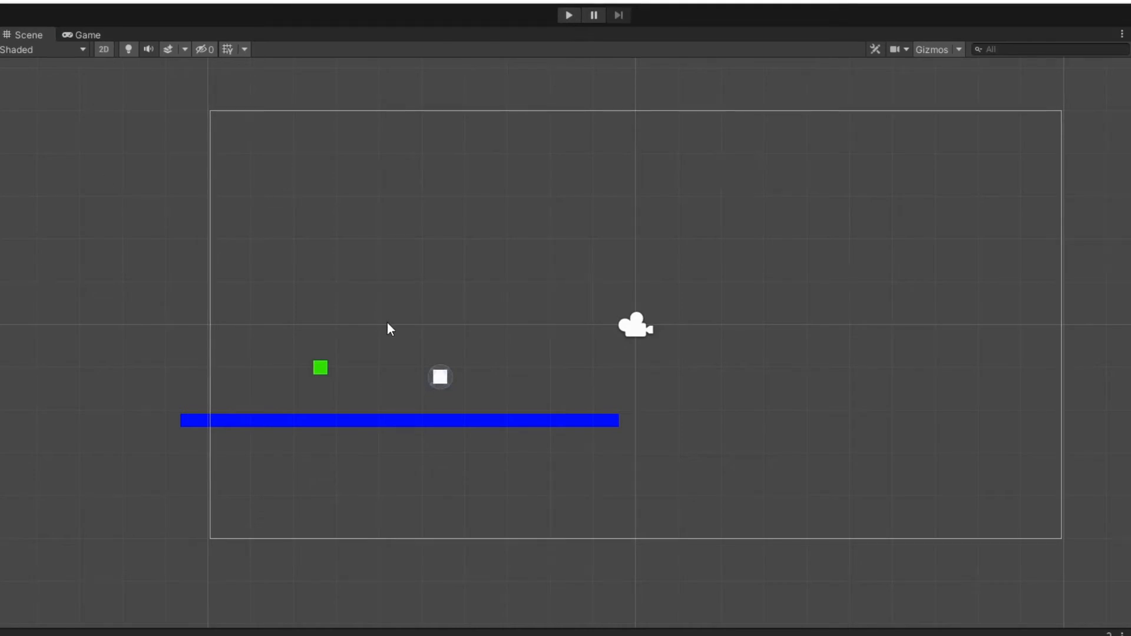
pyautogui.scroll(6, 478, 400)
pyautogui.scroll(5, 386, 277)
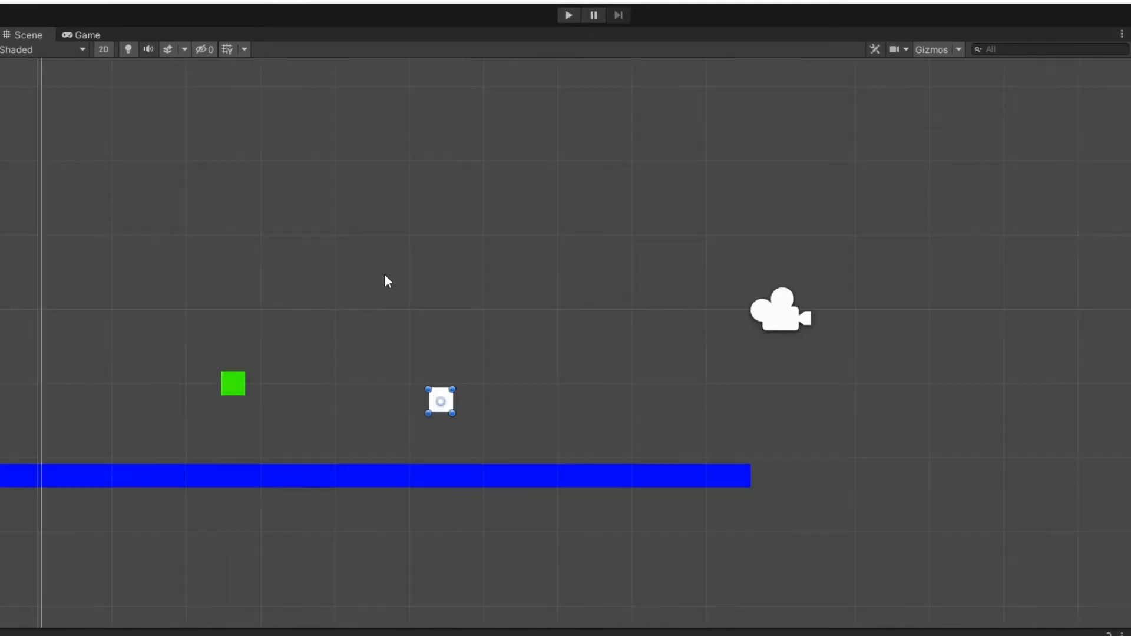
pyautogui.scroll(5, 461, 334)
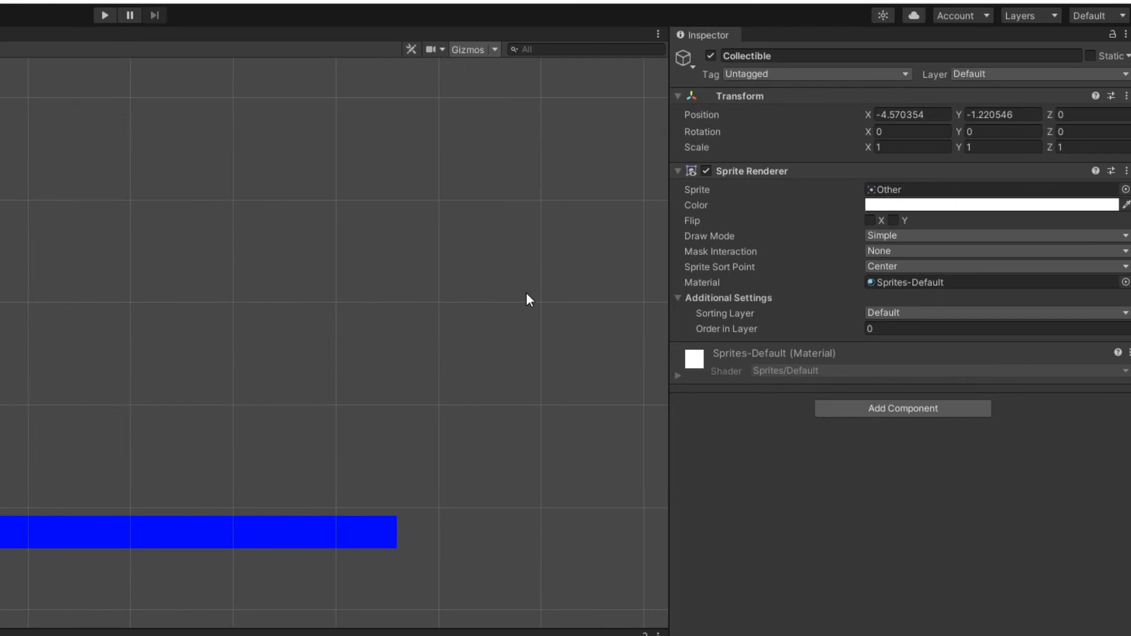
# Set the Collectible's Sprite Renderer color to a bright, saturated yellow.
pyautogui.click(871, 205)
pyautogui.click(1001, 262)
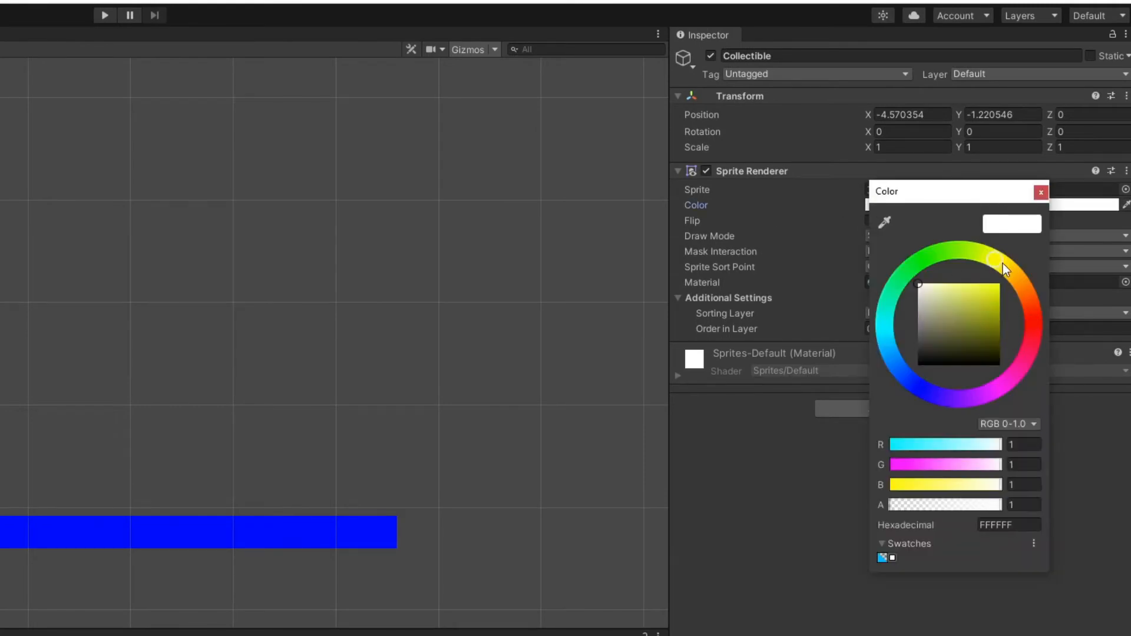
pyautogui.moveTo(998, 259)
pyautogui.mouseDown()
pyautogui.moveTo(1010, 268)
pyautogui.moveTo(1004, 261)
pyautogui.mouseUp()
pyautogui.moveTo(994, 302); pyautogui.dragTo(1016, 228)
pyautogui.click(1039, 193)
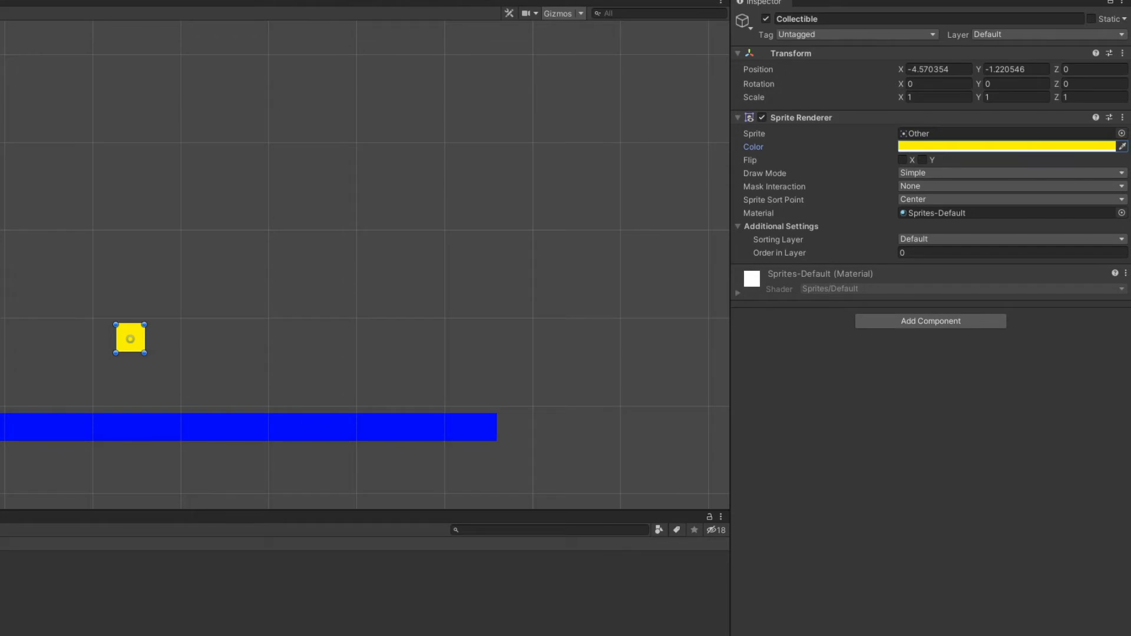
# Shift the Collectible along both axes with the Move tool, ending at about X -4.8, Y 0.43.
pyautogui.press('w')
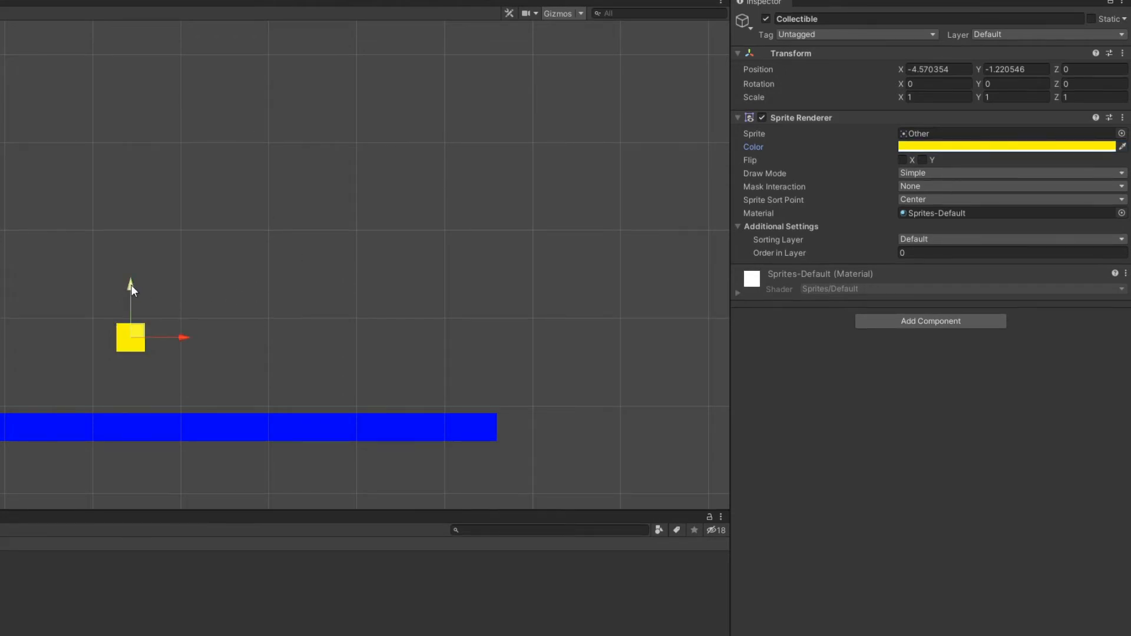
pyautogui.moveTo(131, 285); pyautogui.dragTo(139, 154)
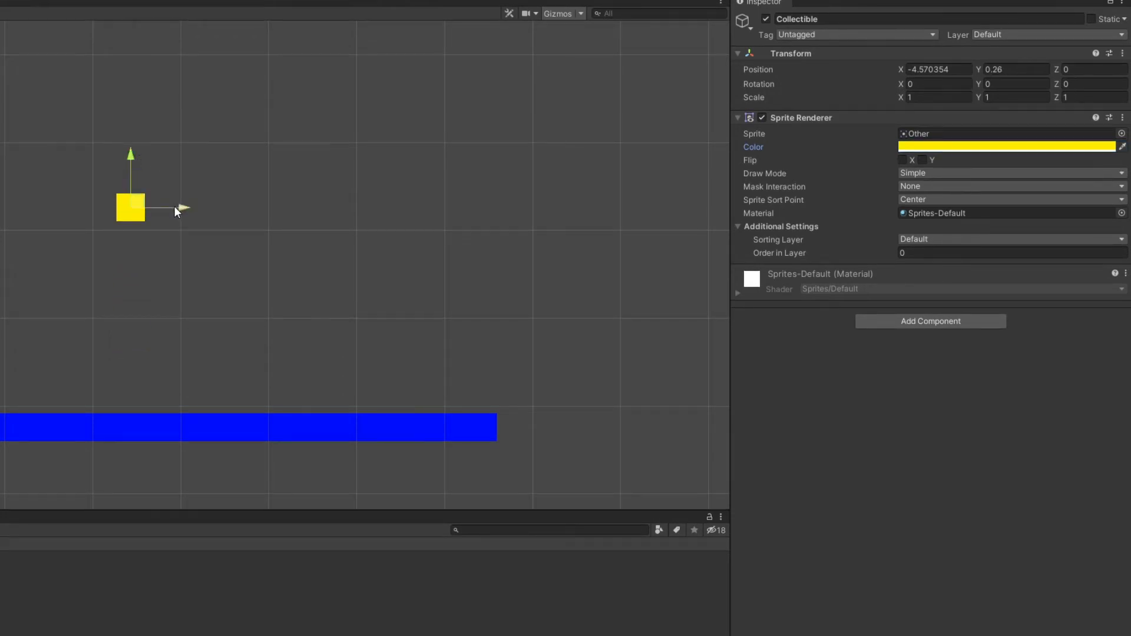
pyautogui.moveTo(174, 206); pyautogui.dragTo(368, 207)
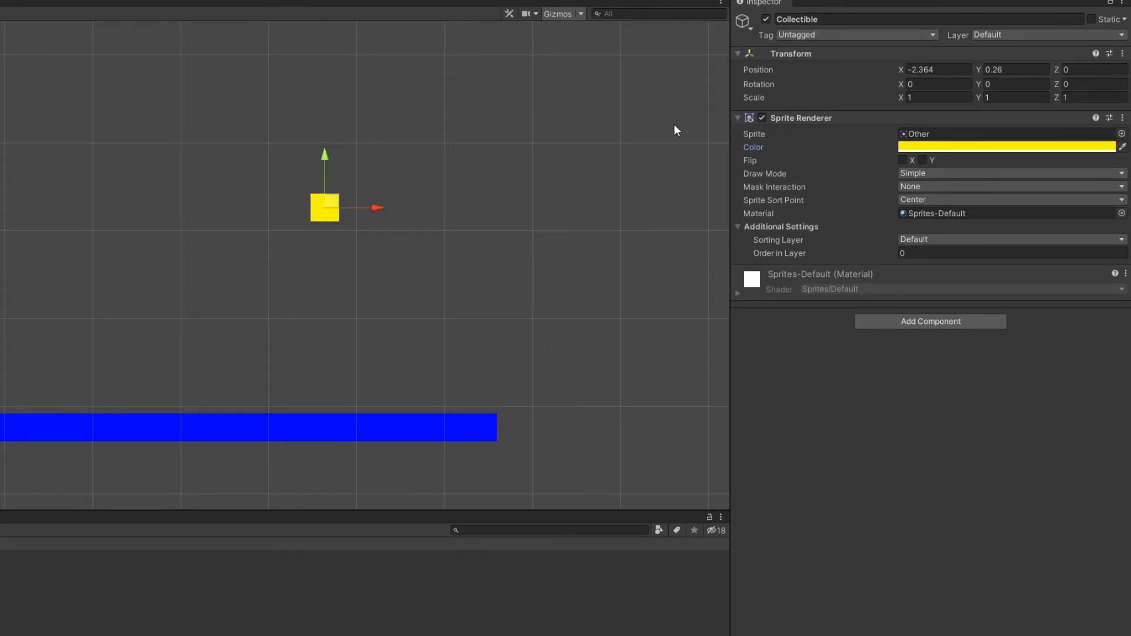
pyautogui.moveTo(331, 157); pyautogui.dragTo(337, 284)
pyautogui.moveTo(383, 335); pyautogui.dragTo(168, 337)
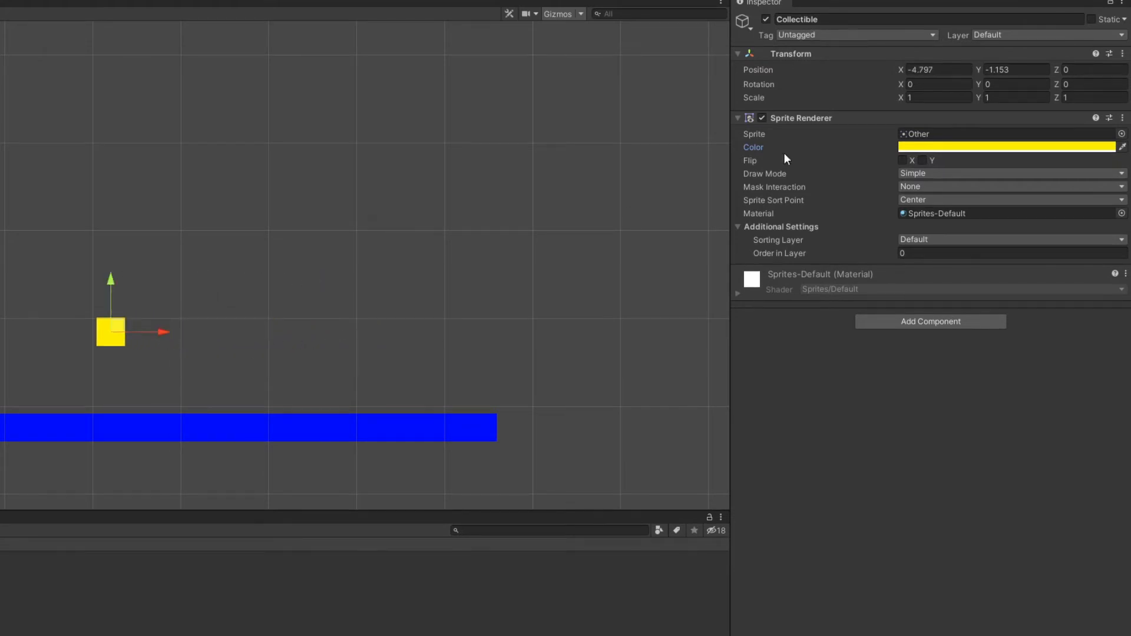
pyautogui.moveTo(110, 278); pyautogui.dragTo(109, 140)
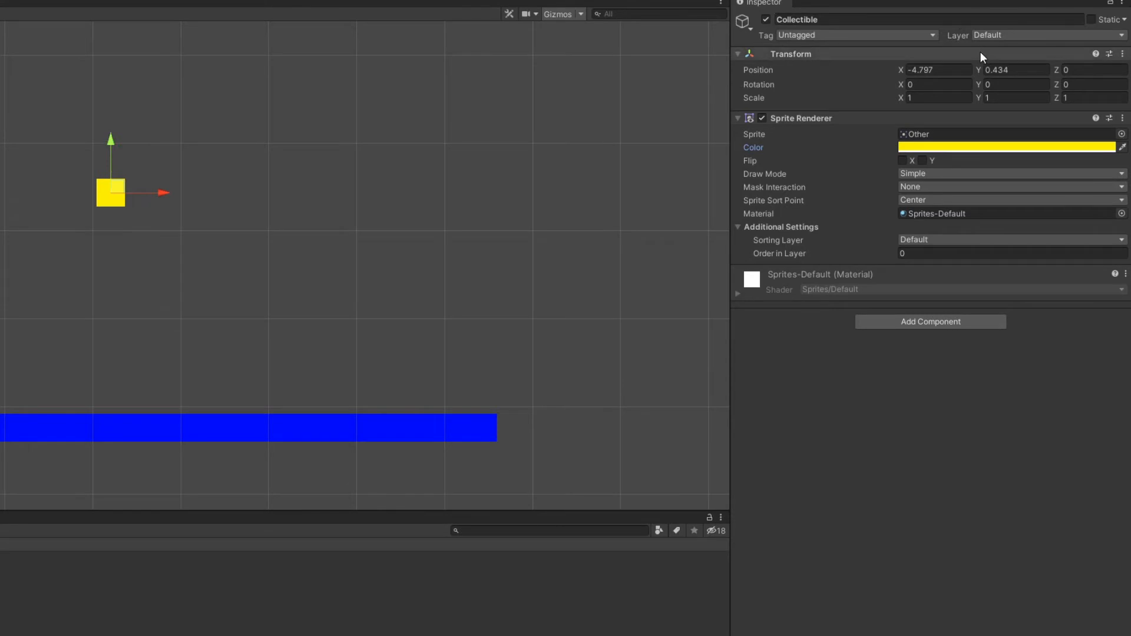
# Set the Collectible's position to X -5 and Y 0.
pyautogui.click(1004, 69)
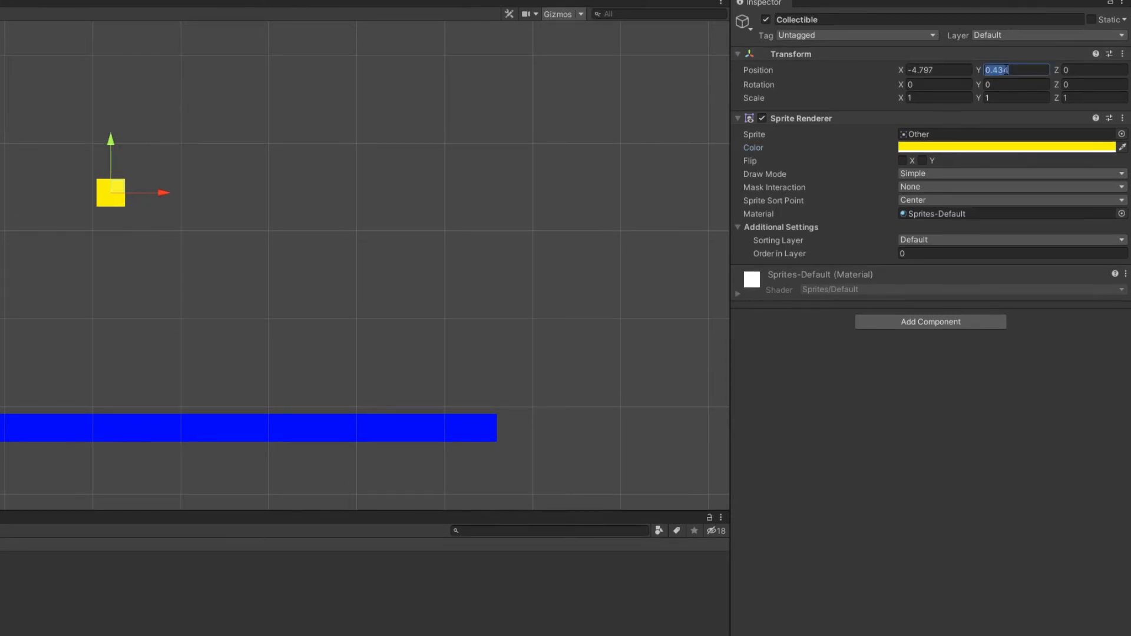
pyautogui.write('0')
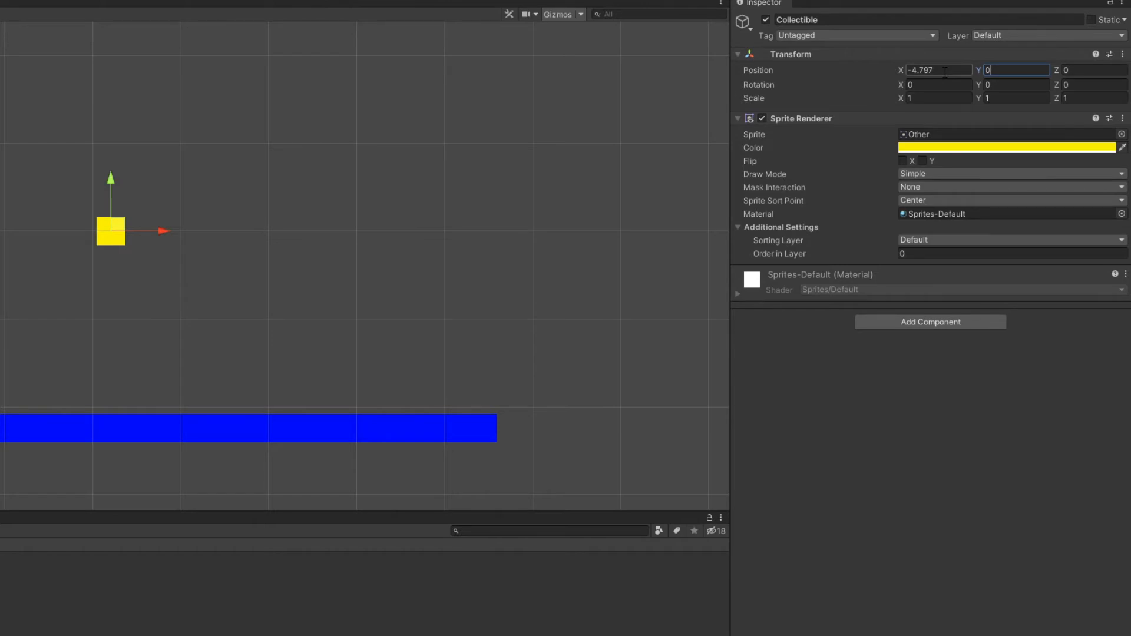
pyautogui.click(945, 72)
pyautogui.write('-5')
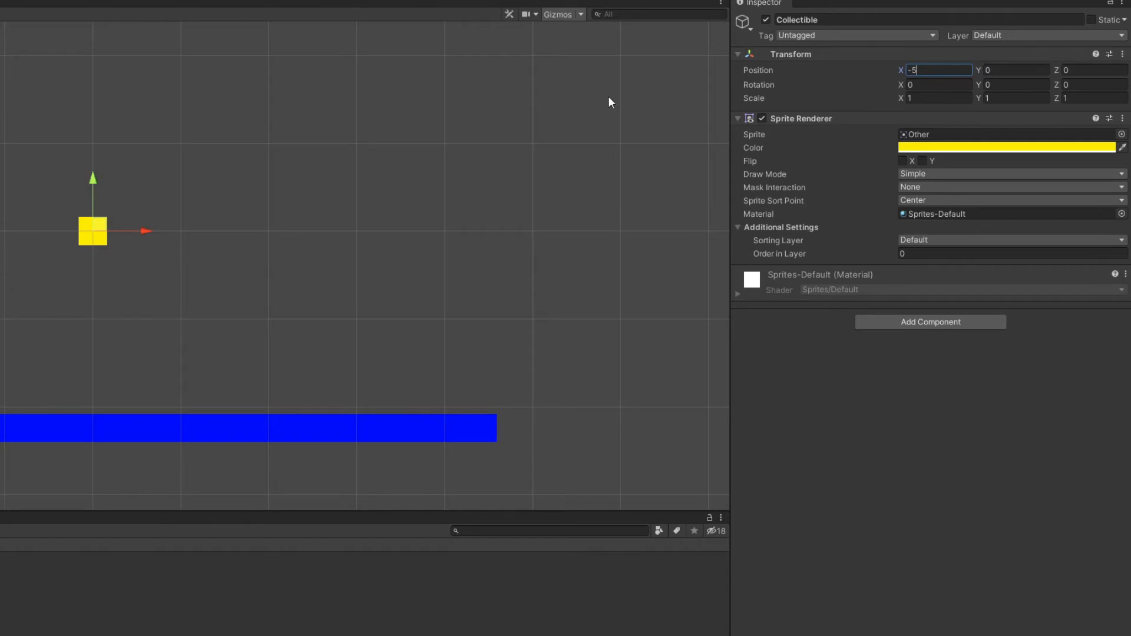
# Reselect the Collectible and nudge it with the Move tool to about X -4.99, Y -0.02.
pyautogui.click(374, 152)
pyautogui.click(97, 239)
pyautogui.moveTo(94, 186)
pyautogui.mouseDown()
pyautogui.moveTo(91, 112)
pyautogui.moveTo(94, 217)
pyautogui.moveTo(91, 116)
pyautogui.moveTo(93, 190)
pyautogui.mouseUp()
pyautogui.moveTo(133, 230); pyautogui.dragTo(250, 230)
pyautogui.click(93, 236)
pyautogui.moveTo(124, 236)
pyautogui.mouseDown()
pyautogui.moveTo(305, 237)
pyautogui.moveTo(125, 243)
pyautogui.mouseUp()
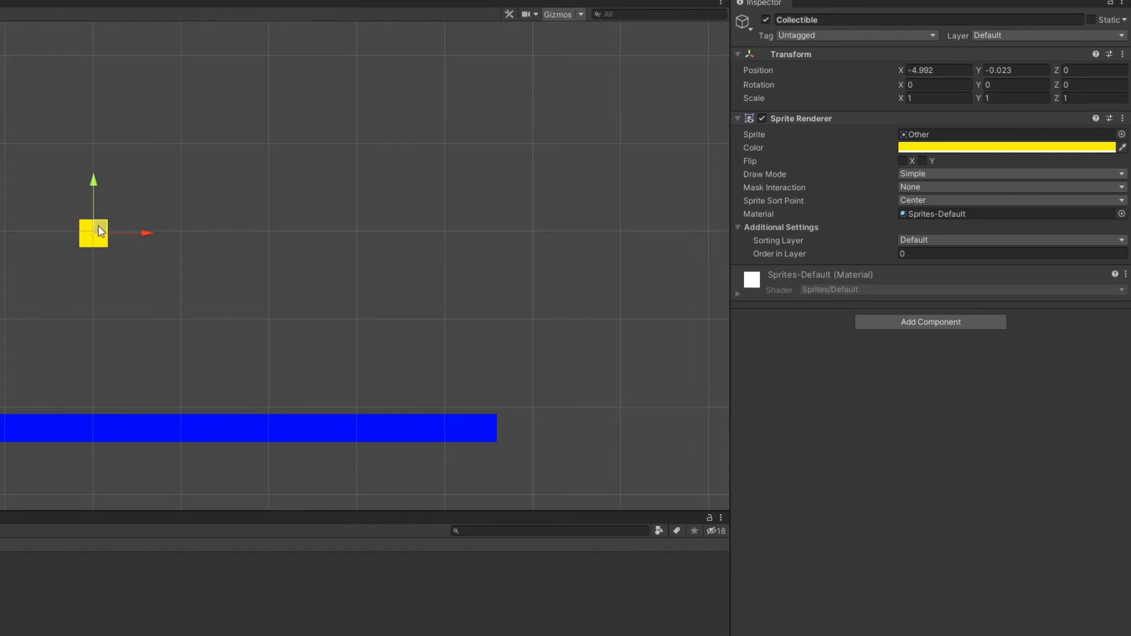
pyautogui.moveTo(102, 231)
pyautogui.mouseDown()
pyautogui.moveTo(106, 165)
pyautogui.moveTo(82, 301)
pyautogui.moveTo(99, 232)
pyautogui.mouseUp()
# Try X rotation values of 10, 0, 20, 30 and 35 on the Collectible, and clear the entry.
pyautogui.click(930, 87)
pyautogui.write('10')
pyautogui.press('BackSpace')
pyautogui.press('BackSpace')
pyautogui.write('0')
pyautogui.press('BackSpace')
pyautogui.write('20')
pyautogui.press('BackSpace')
pyautogui.press('BackSpace')
pyautogui.write('30')
pyautogui.press('BackSpace')
pyautogui.write('5')
pyautogui.press('BackSpace')
pyautogui.press('BackSpace')
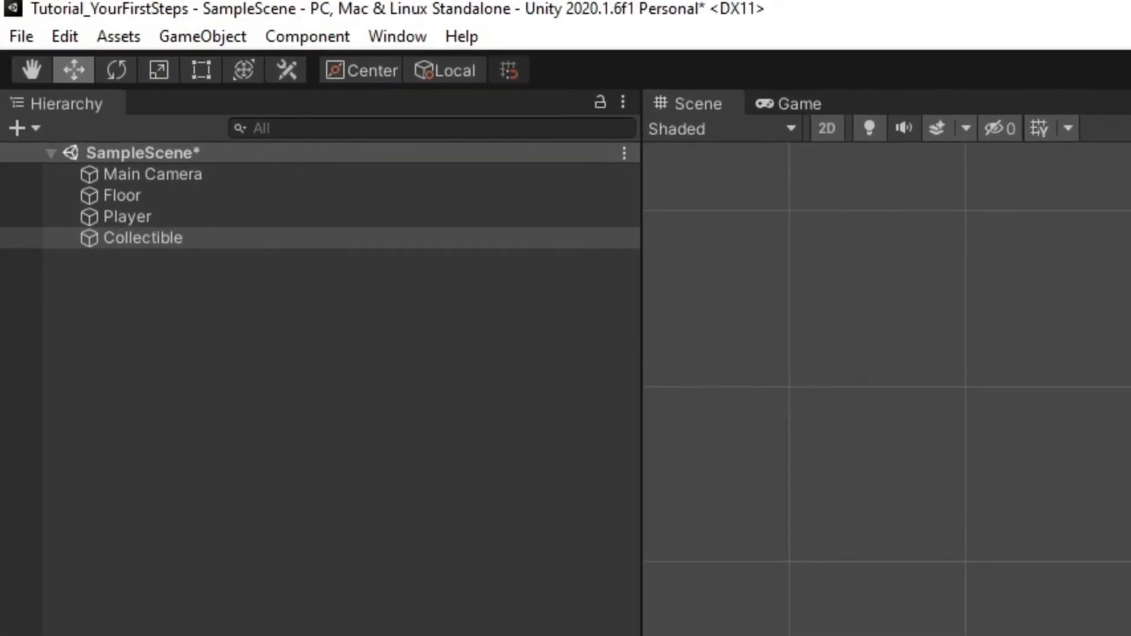
# Try rotating the Collectible about its X and Y axes with the Rotate tool, resetting each rotation value to 0.
pyautogui.click(117, 69)
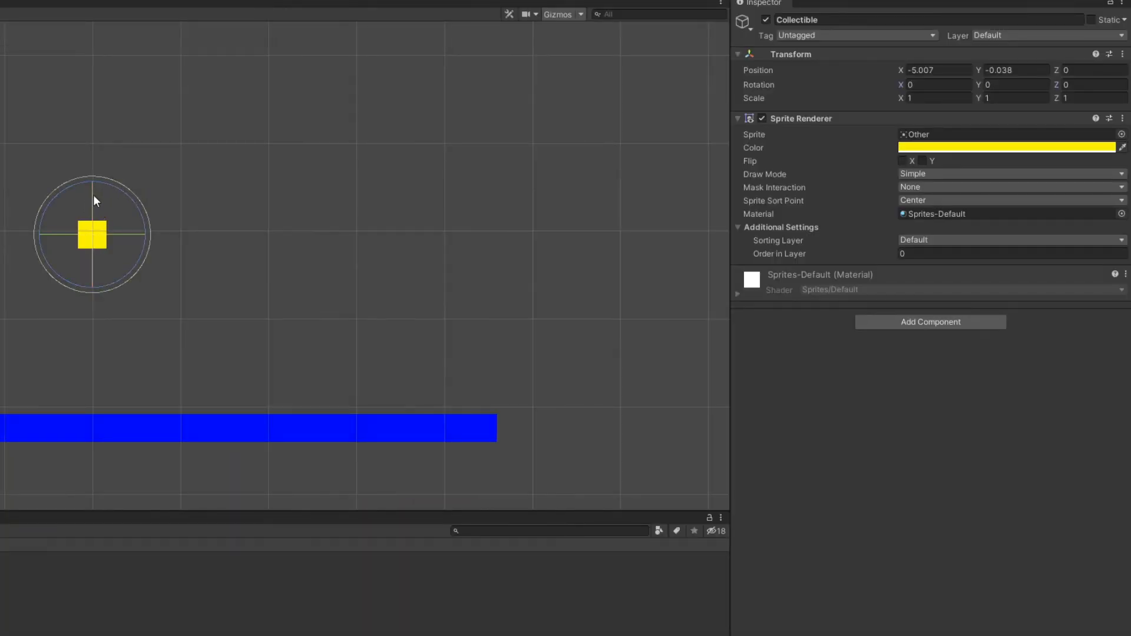
pyautogui.moveTo(94, 197); pyautogui.dragTo(122, 177)
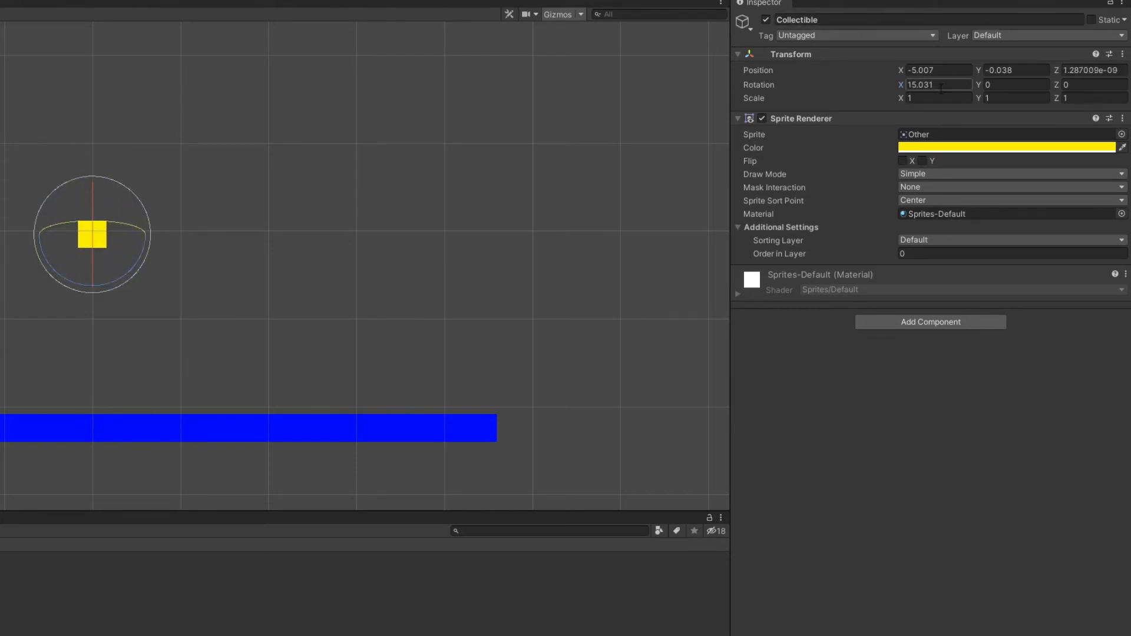
pyautogui.click(944, 87)
pyautogui.write('0')
pyautogui.moveTo(54, 234); pyautogui.dragTo(12, 239)
pyautogui.click(1005, 85)
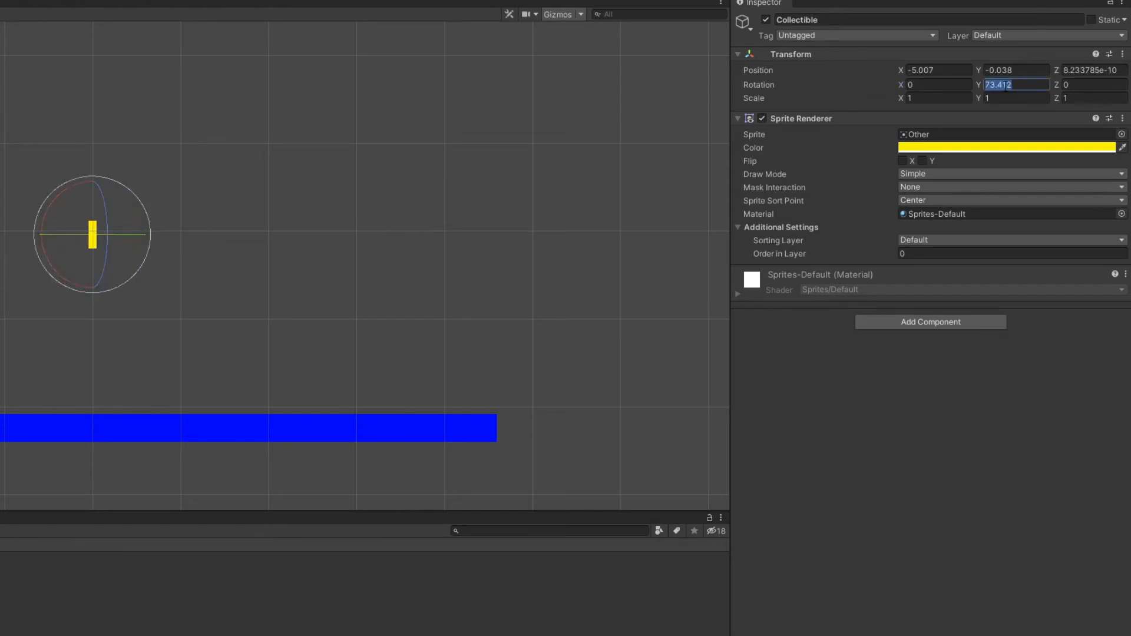
pyautogui.write('0')
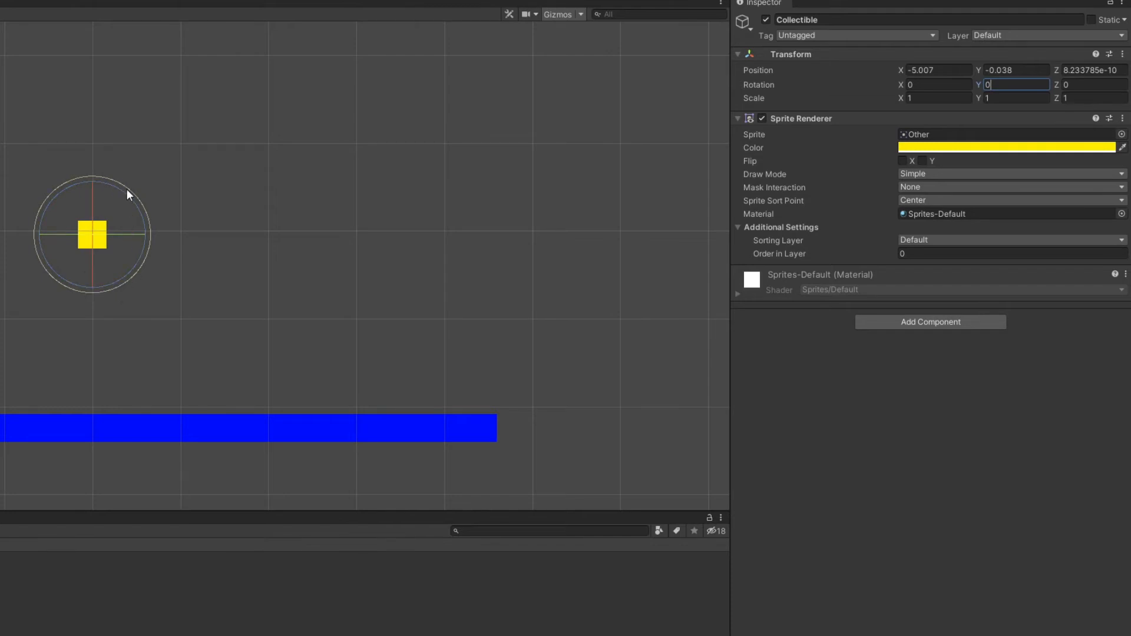
# Rotate the Collectible about its Z axis with the Rotate tool, and set its Z rotation to exactly 45.
pyautogui.moveTo(126, 186); pyautogui.dragTo(189, 251)
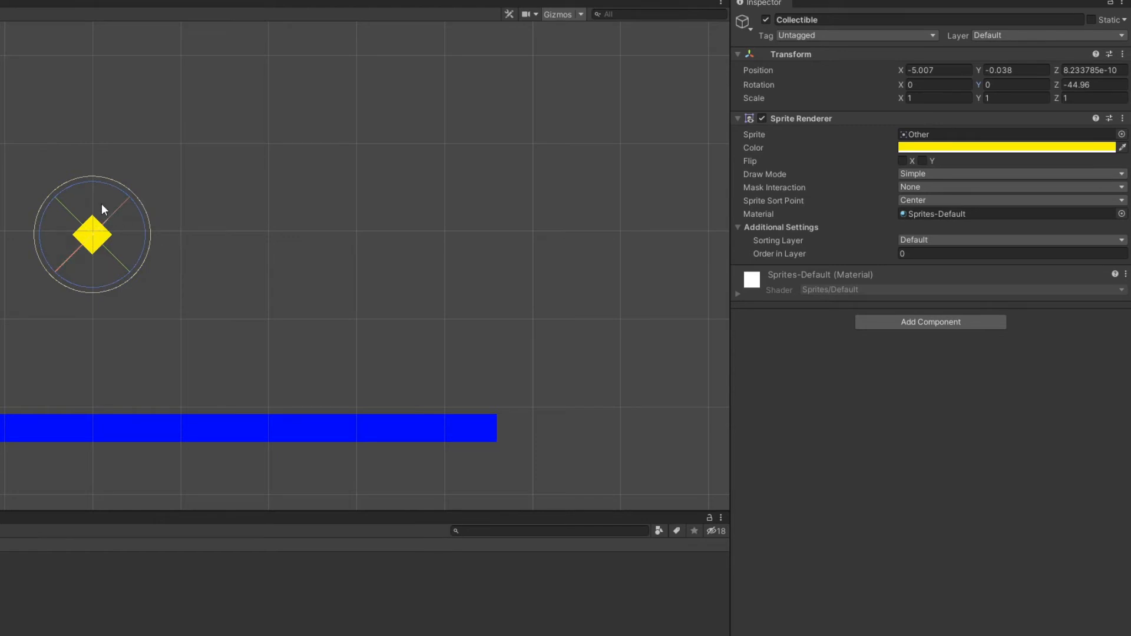
pyautogui.click(1090, 89)
pyautogui.write('45')
pyautogui.moveTo(1058, 86)
pyautogui.mouseDown()
pyautogui.moveTo(228, 90)
pyautogui.moveTo(1125, 94)
pyautogui.moveTo(857, 100)
pyautogui.moveTo(298, 58)
pyautogui.moveTo(903, 61)
pyautogui.moveTo(3, 70)
pyautogui.moveTo(356, 74)
pyautogui.moveTo(375, 75)
pyautogui.moveTo(279, 83)
pyautogui.moveTo(995, 115)
pyautogui.moveTo(1123, 97)
pyautogui.moveTo(236, 94)
pyautogui.moveTo(422, 92)
pyautogui.moveTo(578, 53)
pyautogui.moveTo(926, 62)
pyautogui.moveTo(1107, 89)
pyautogui.moveTo(1079, 93)
pyautogui.mouseUp()
pyautogui.click(1127, 84)
pyautogui.write('45')
# Try enlarging the Collectible by setting its X and Y scale to 5.
pyautogui.click(910, 98)
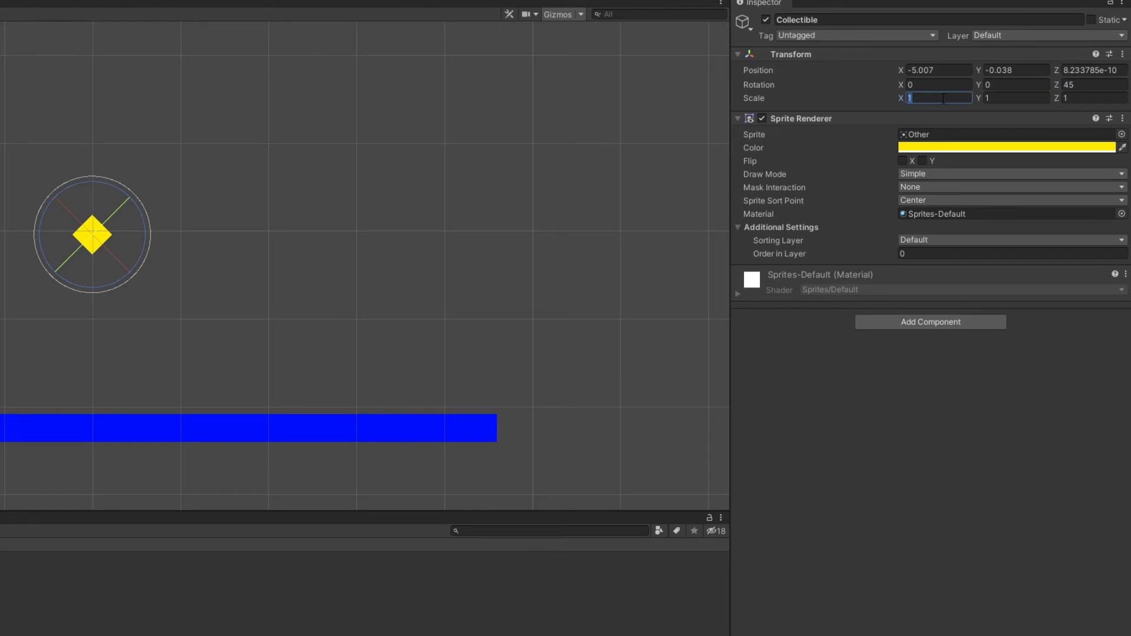
pyautogui.write('5')
pyautogui.click(1005, 98)
pyautogui.write('5')
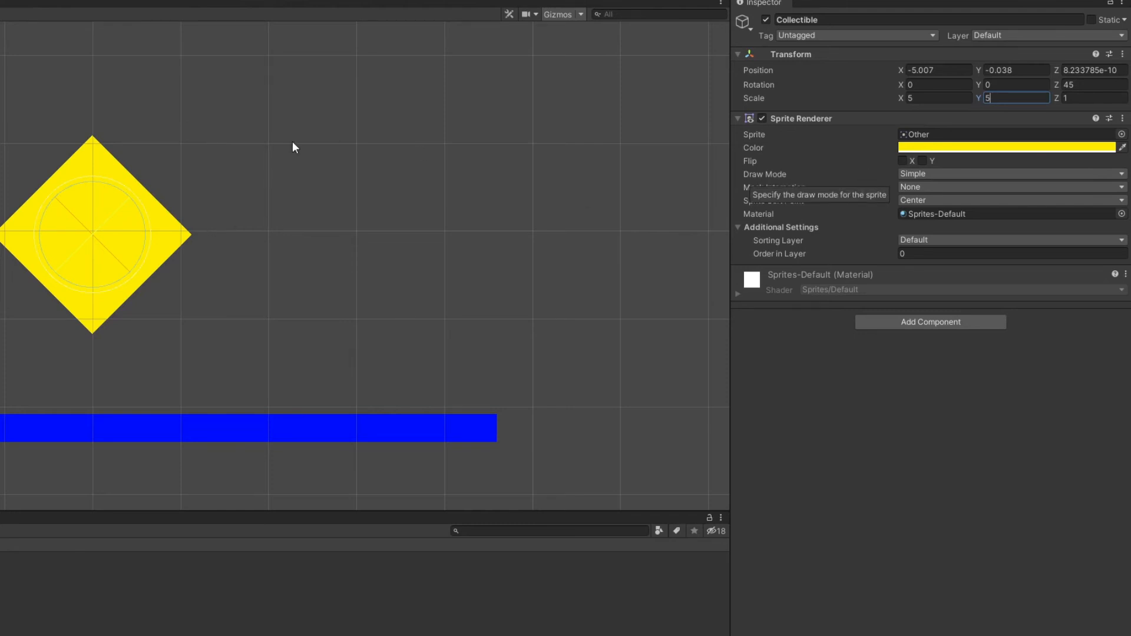
# Shrink the Collectible by setting its X and Y scale to 0.3.
pyautogui.click(924, 99)
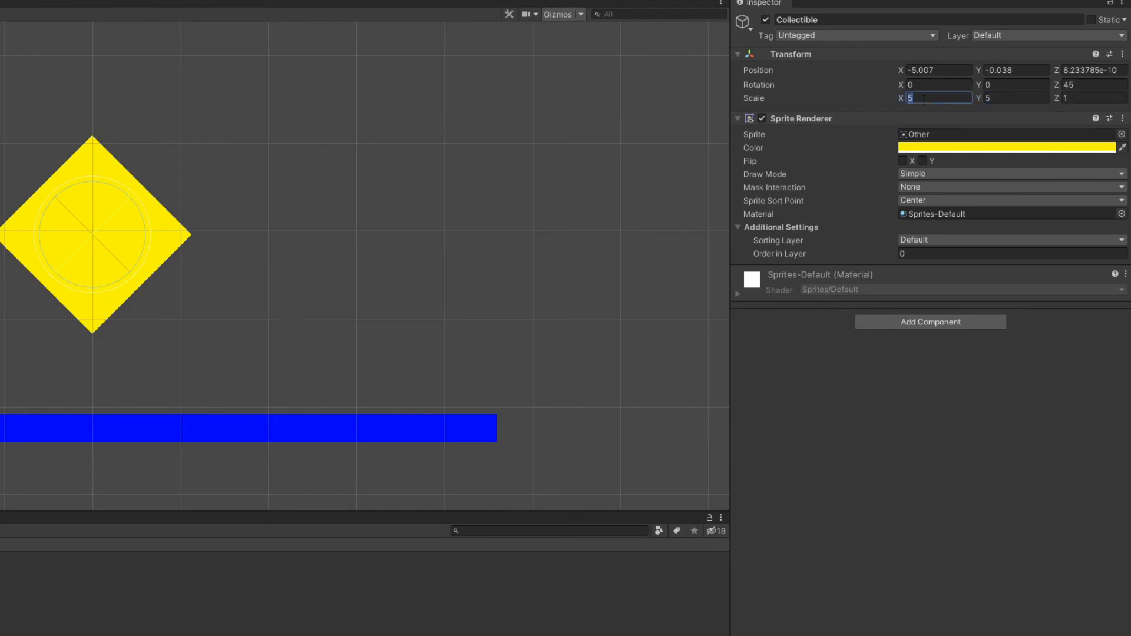
pyautogui.press('BackSpace')
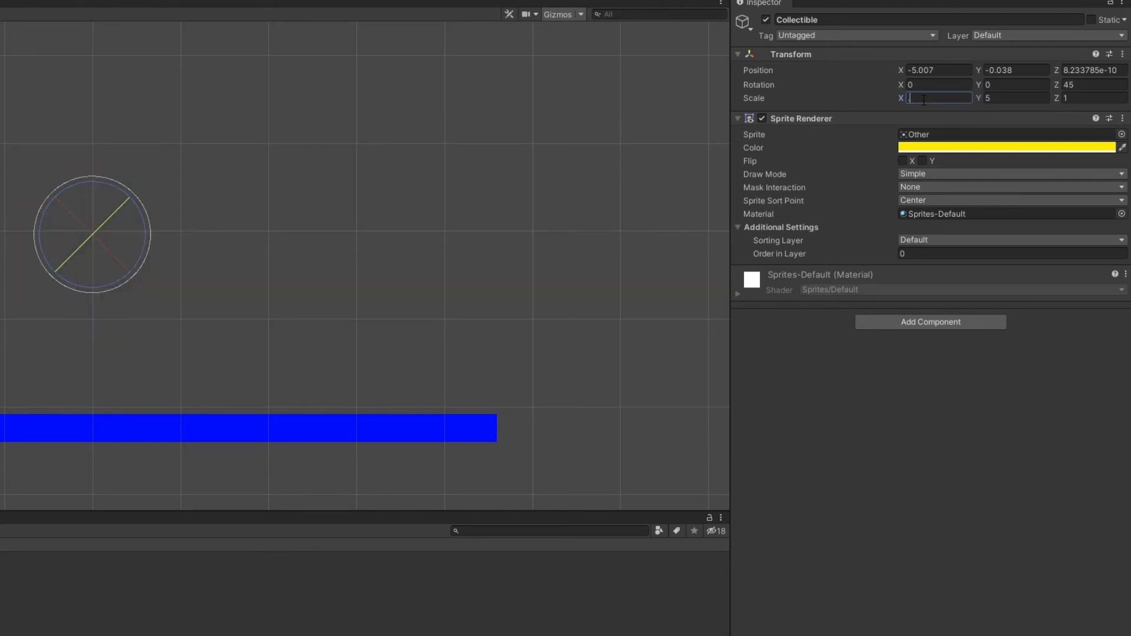
pyautogui.write('.3')
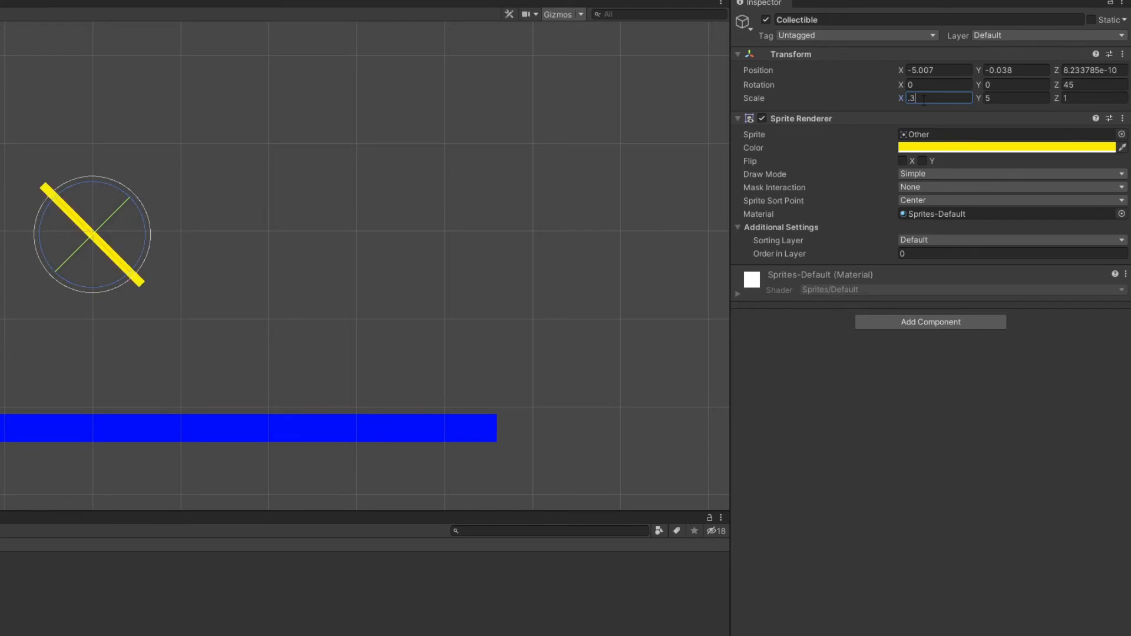
pyautogui.write('.')
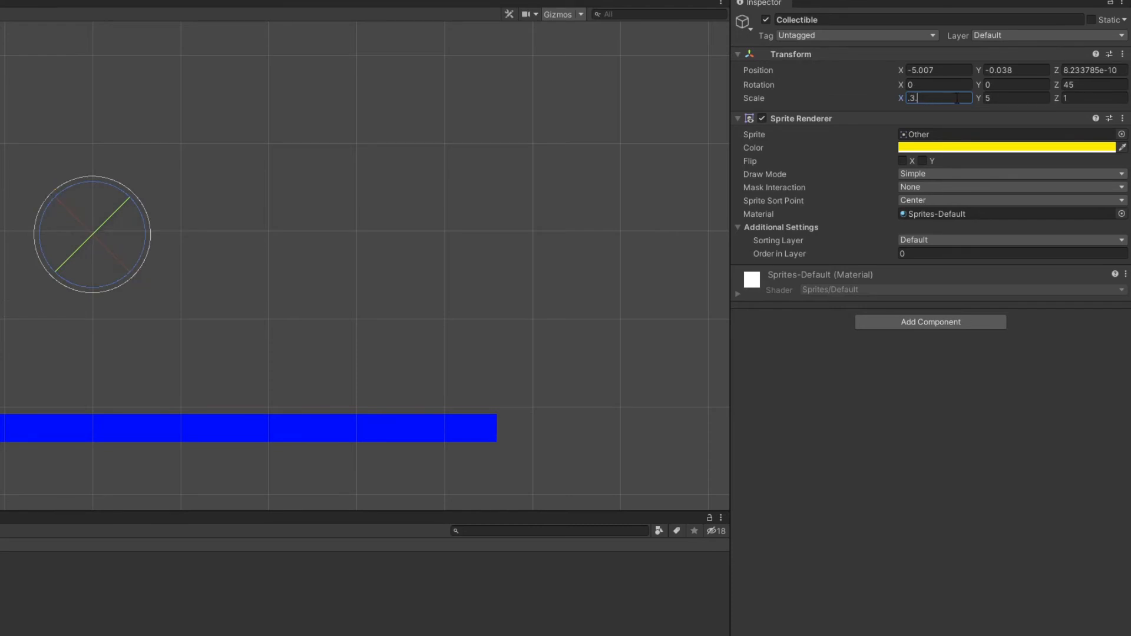
pyautogui.press('Return')
pyautogui.click(1008, 98)
pyautogui.press('BackSpace')
pyautogui.write('.3')
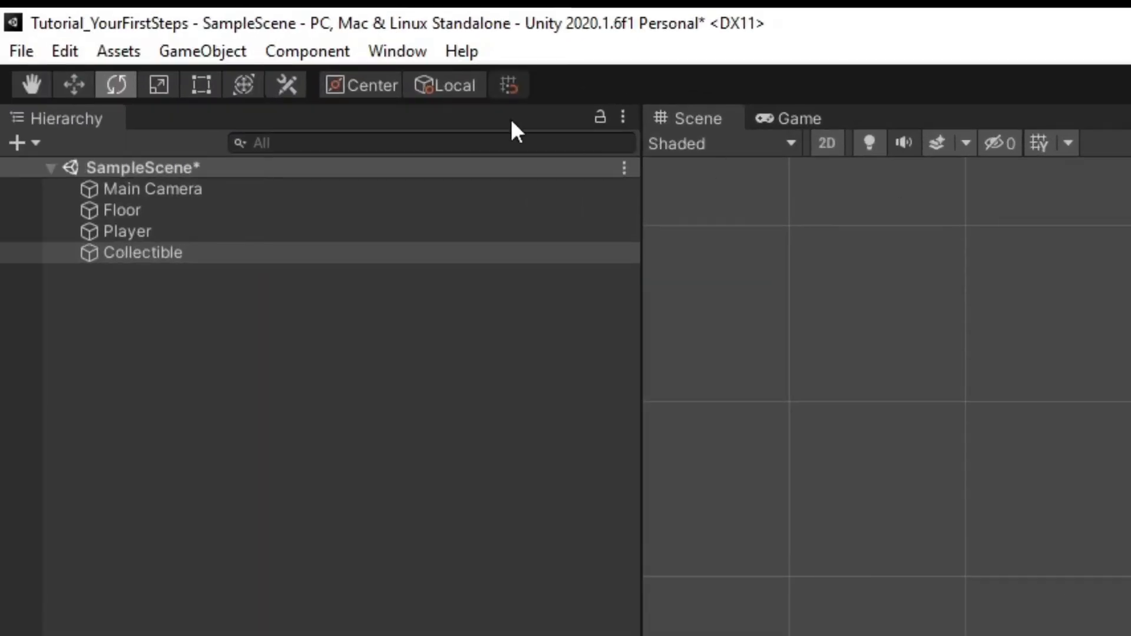
# Try resizing the Collectible along its X axis with the Scale tool, ending at a scale of about 0.47.
pyautogui.click(169, 96)
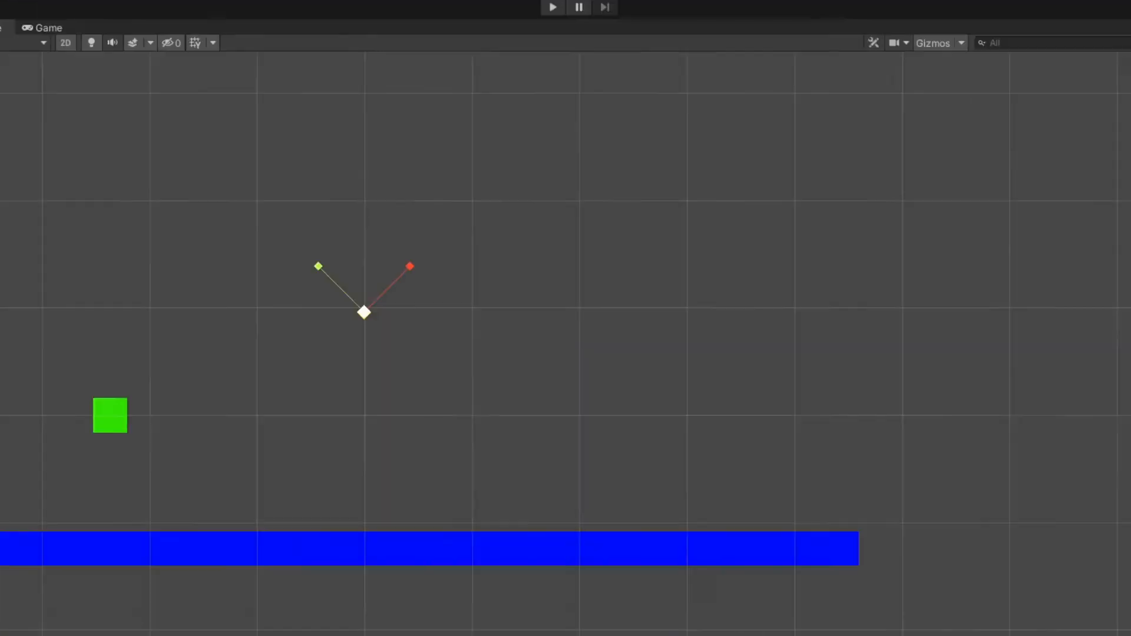
pyautogui.moveTo(900, 102)
pyautogui.mouseDown()
pyautogui.moveTo(872, 103)
pyautogui.moveTo(899, 100)
pyautogui.mouseUp()
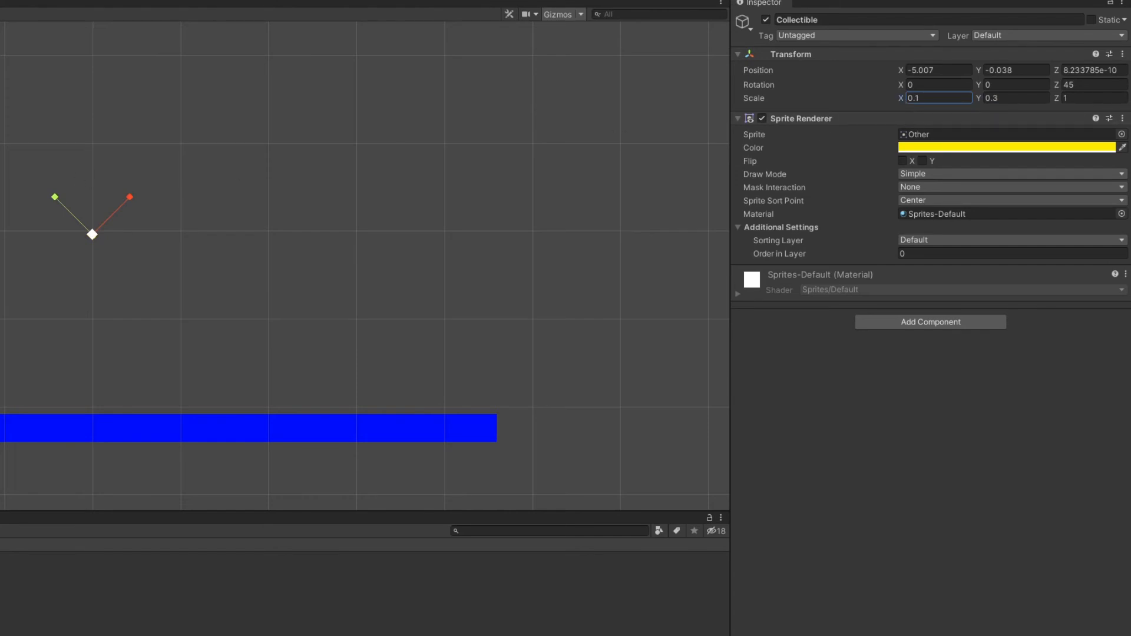
pyautogui.moveTo(115, 214); pyautogui.dragTo(330, 153)
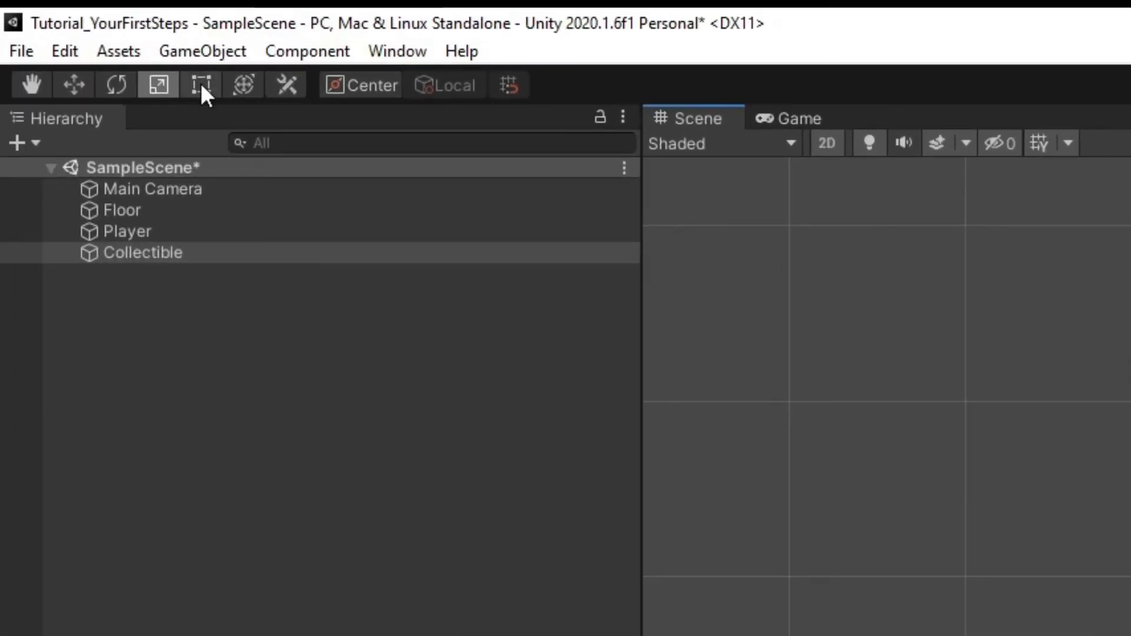
# Set the Collectible's X and Y scale to 1, and try resizing it with the Rect tool to about 1.70 by 1.03.
pyautogui.click(201, 85)
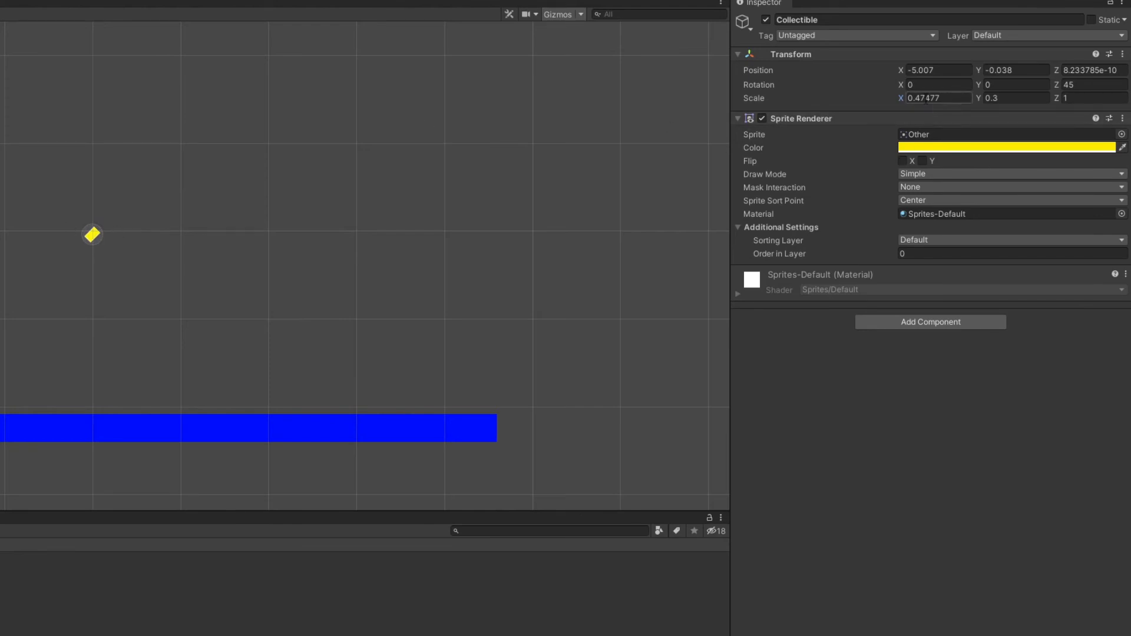
pyautogui.click(940, 98)
pyautogui.write('1')
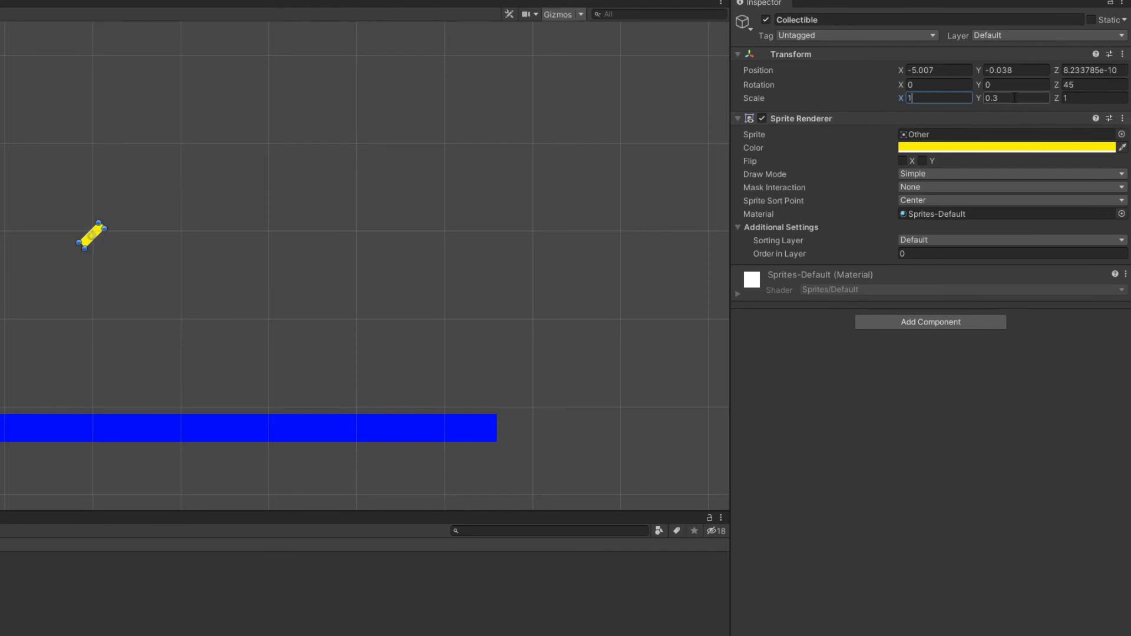
pyautogui.click(994, 98)
pyautogui.write('1')
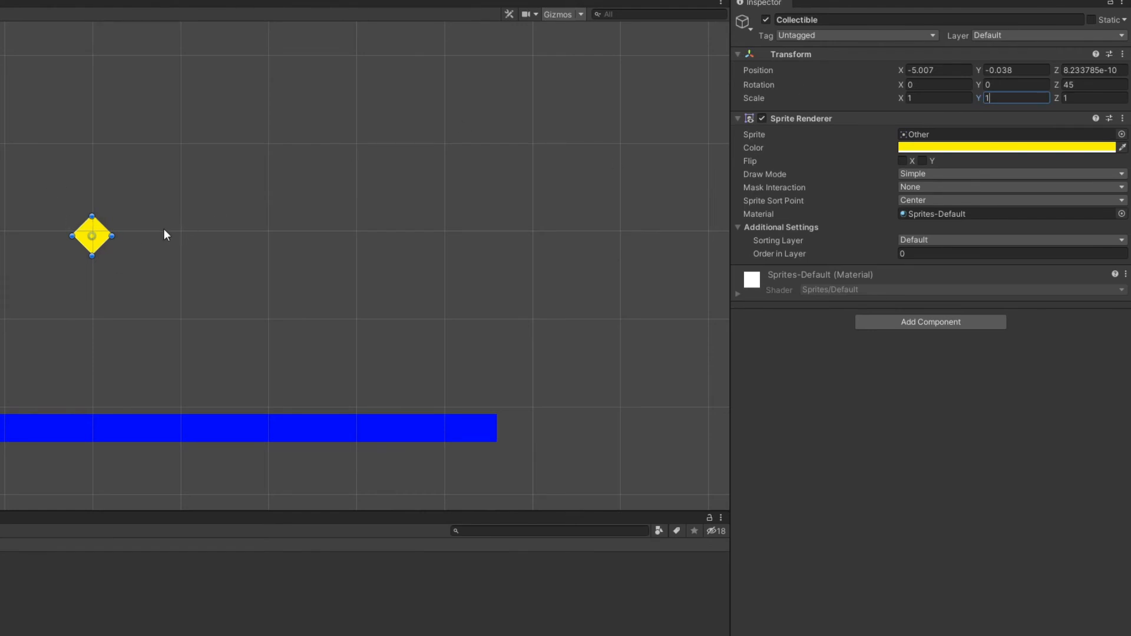
pyautogui.moveTo(92, 239)
pyautogui.mouseDown()
pyautogui.moveTo(38, 270)
pyautogui.moveTo(192, 195)
pyautogui.moveTo(91, 238)
pyautogui.moveTo(147, 190)
pyautogui.moveTo(115, 205)
pyautogui.moveTo(120, 247)
pyautogui.moveTo(108, 234)
pyautogui.mouseUp()
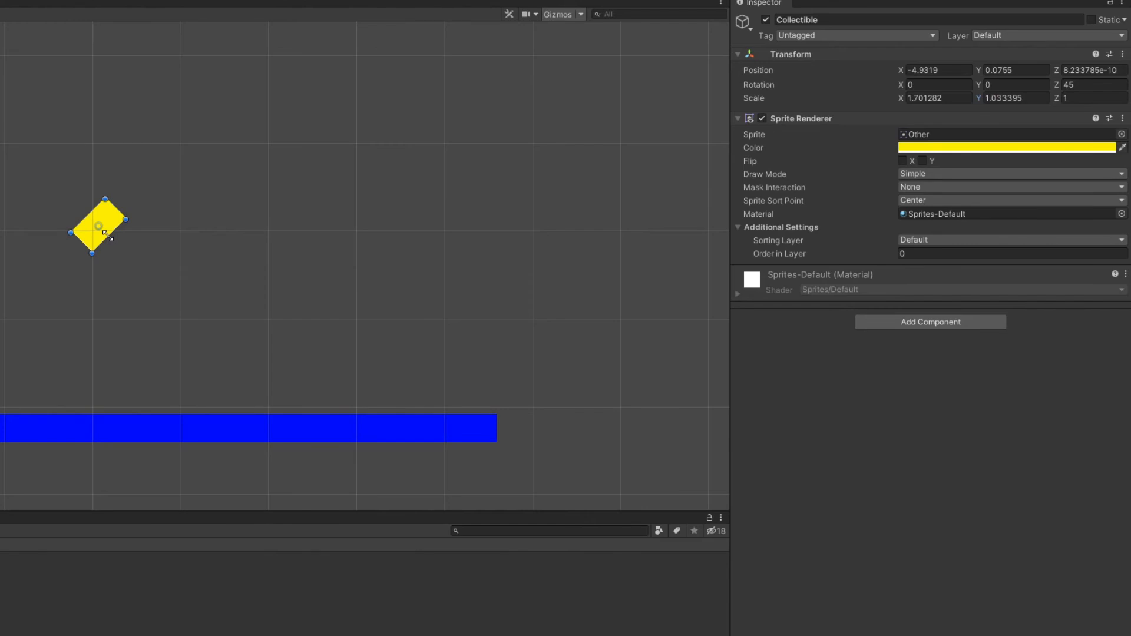
# Set the Collectible's scale to 0.3 on both the X and Y axes.
pyautogui.click(956, 98)
pyautogui.press('BackSpace')
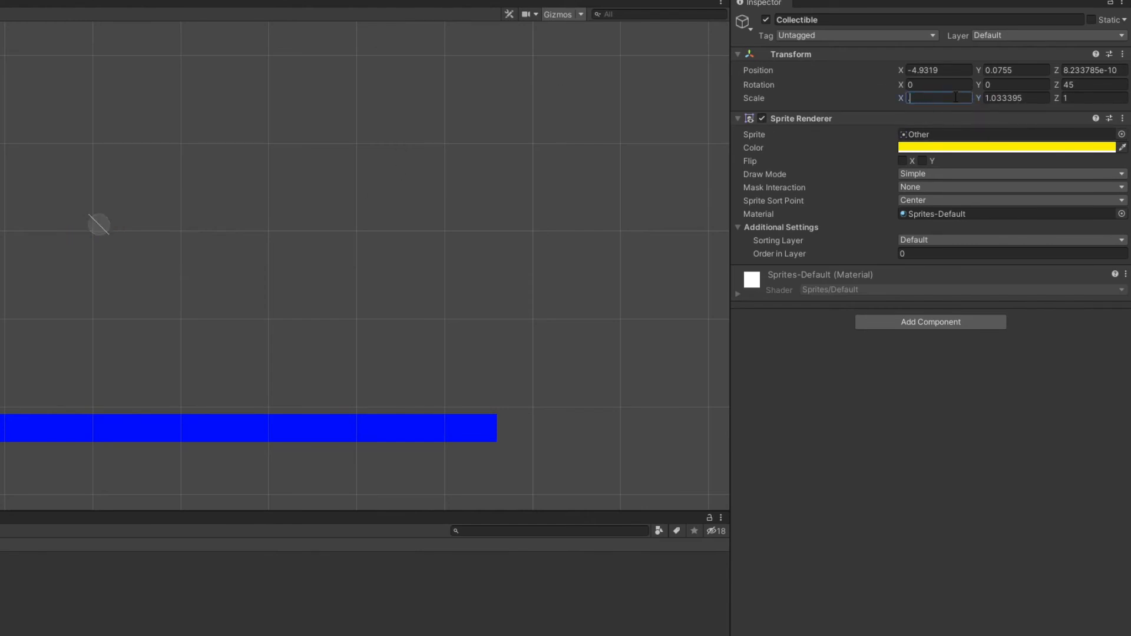
pyautogui.write('0.3')
pyautogui.click(1013, 98)
pyautogui.press('BackSpace')
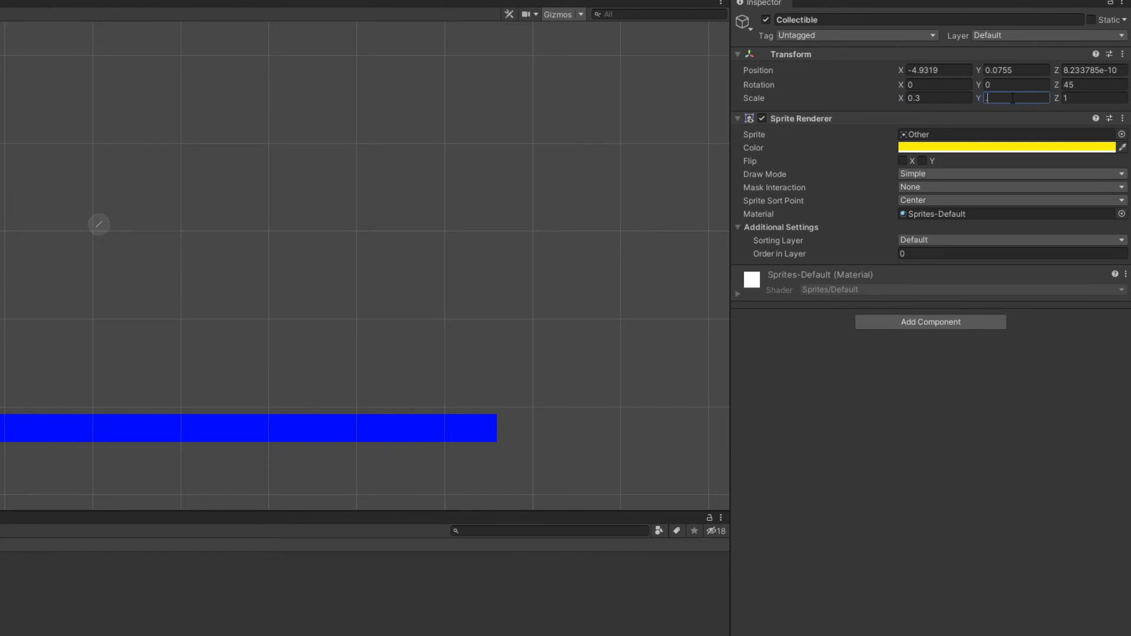
pyautogui.write('0.3')
# Set the Collectible's position to X -5, Y 0 and Z 0.
pyautogui.click(1095, 85)
pyautogui.click(1082, 70)
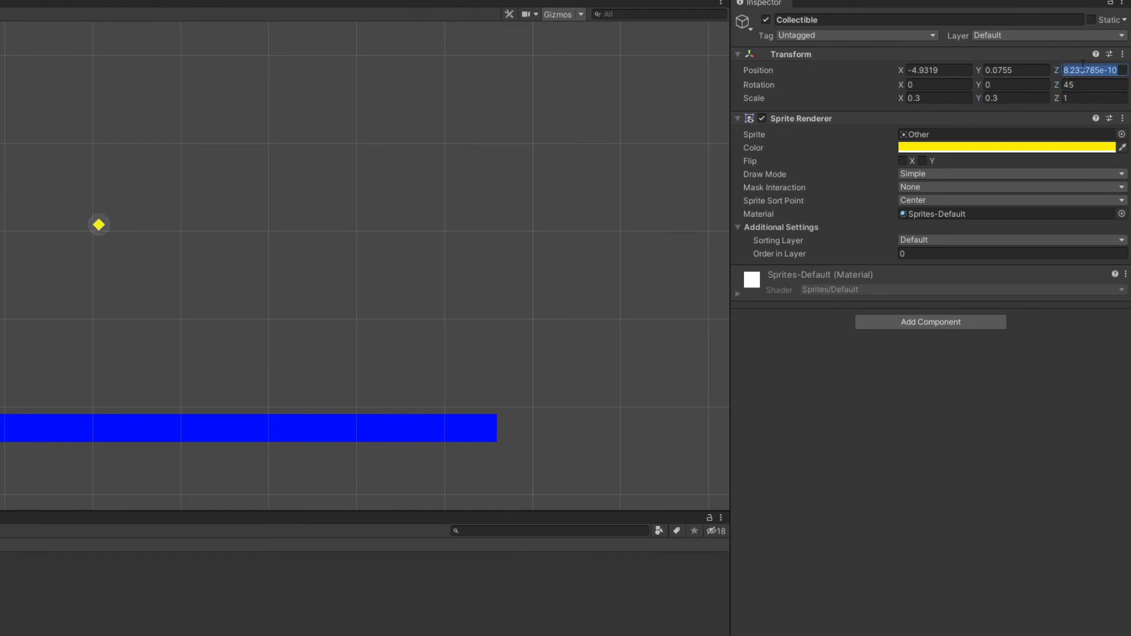
pyautogui.write('0')
pyautogui.click(1013, 70)
pyautogui.write('0')
pyautogui.click(924, 69)
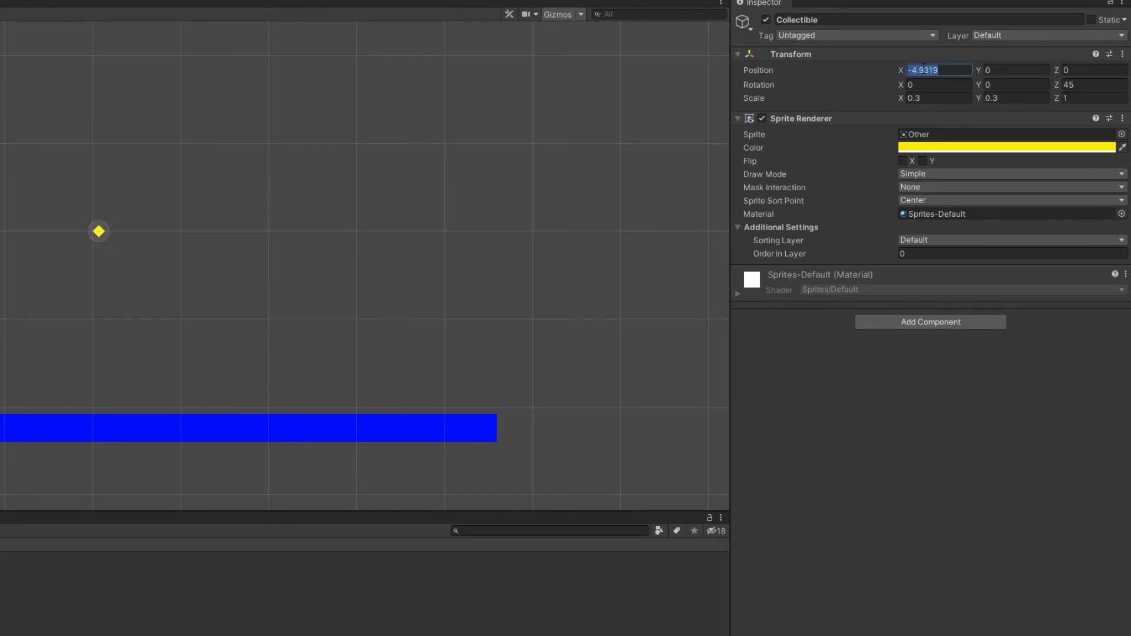
pyautogui.write('-5')
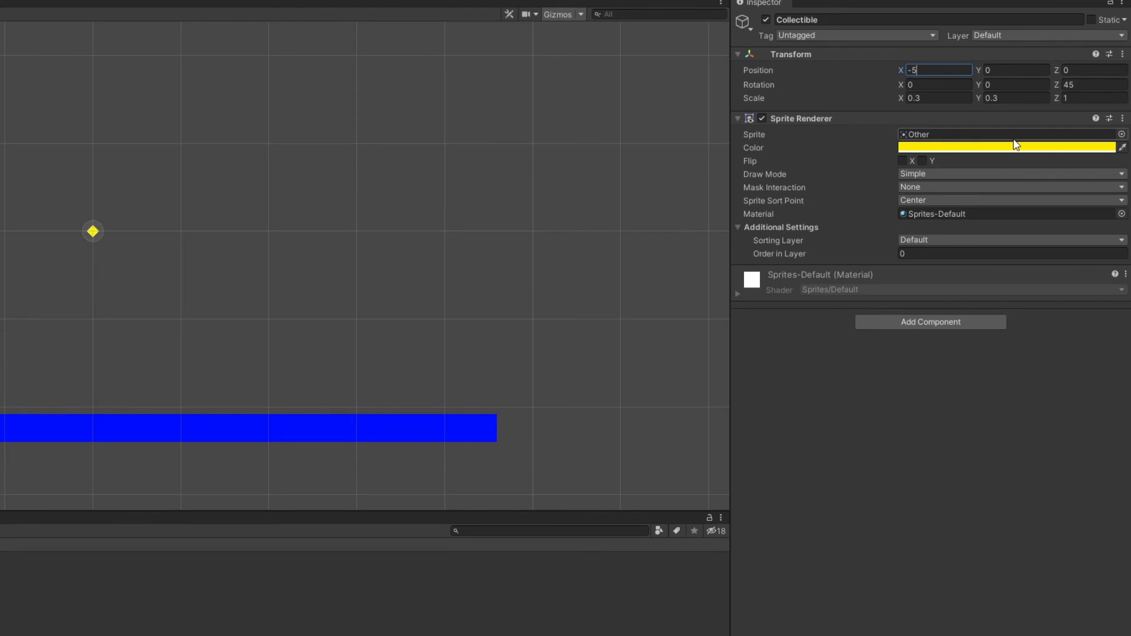
# Preview the scene in the Game view, and return to the Scene view.
pyautogui.click(262, 288)
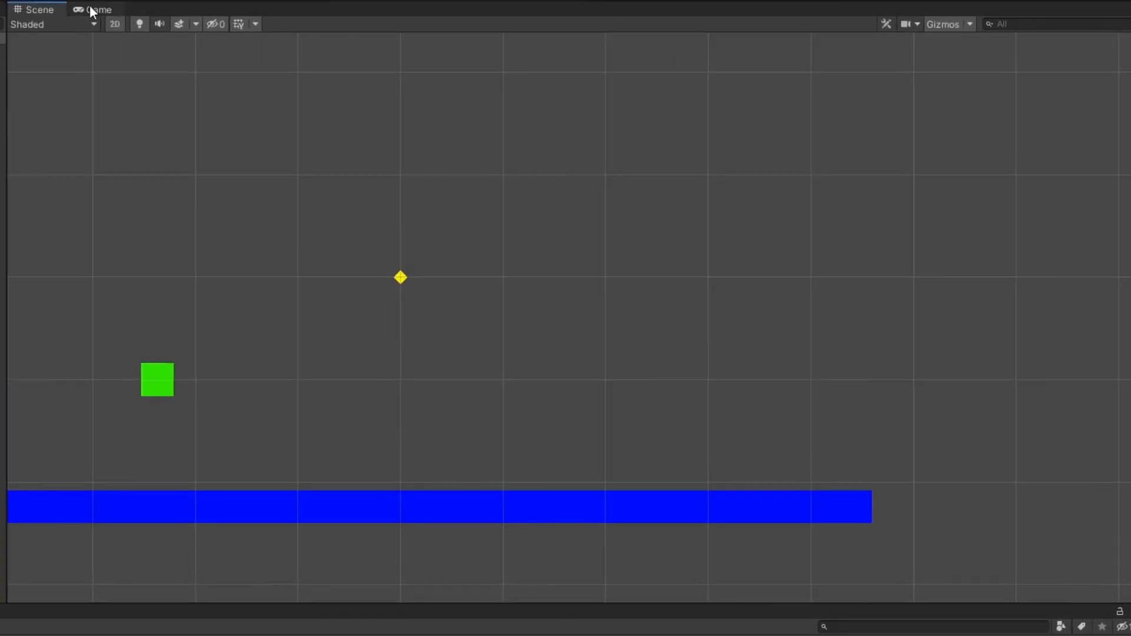
pyautogui.click(92, 10)
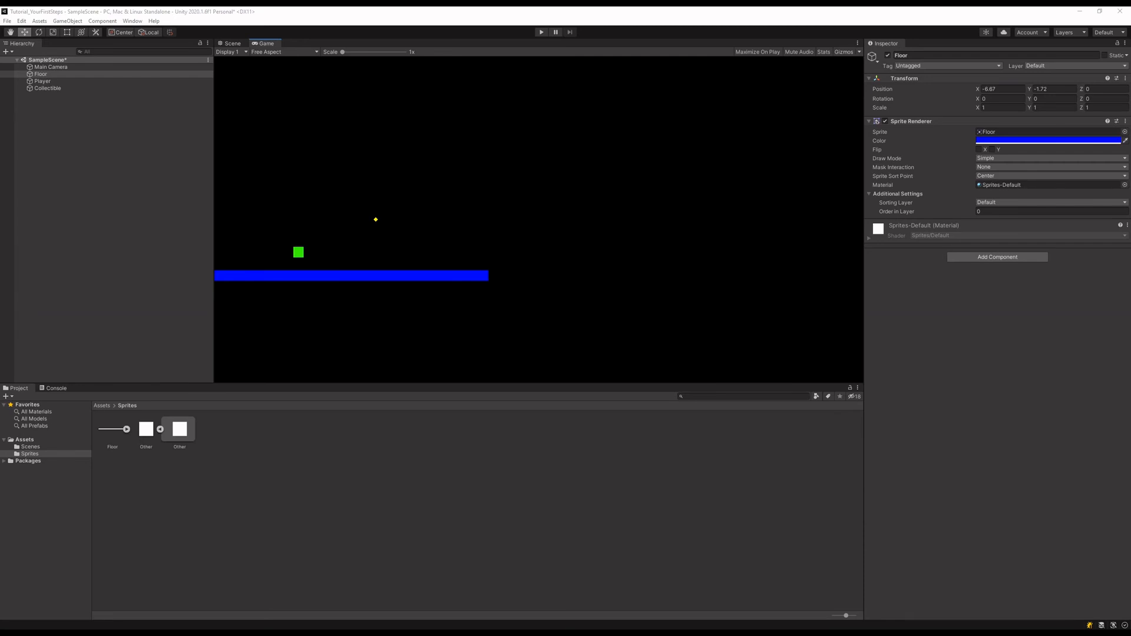
pyautogui.click(232, 43)
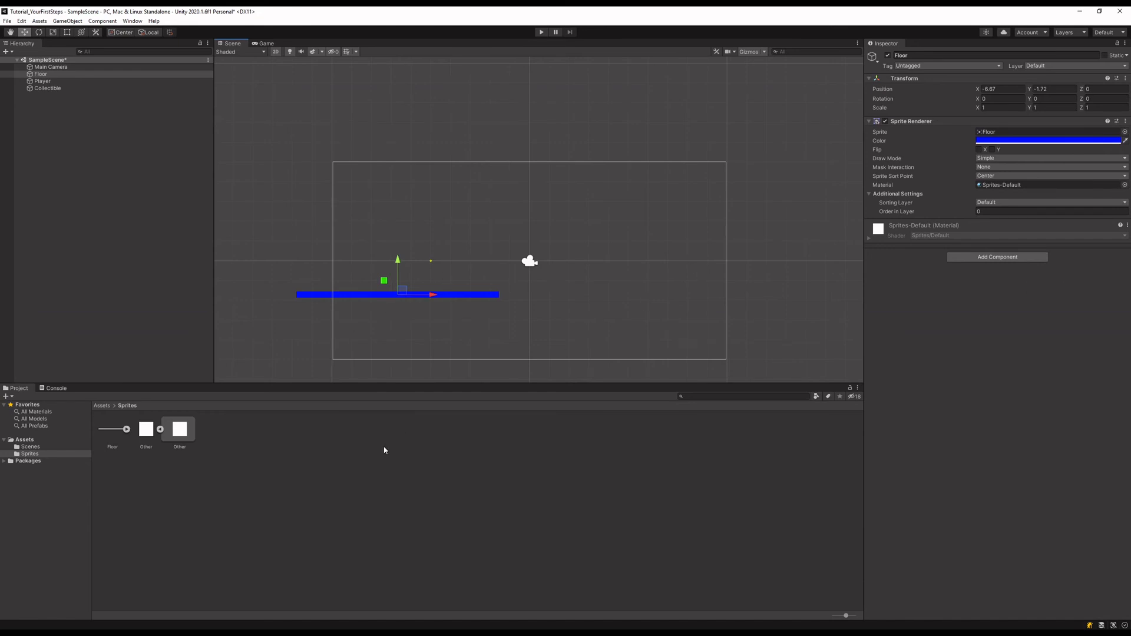
# Examine the level layout of DemoScene in the Tutorial_Beginner_Final project, and switch back to the Tutorial_YourFirstSteps project.
pyautogui.moveTo(253, 633)
pyautogui.click(326, 596)
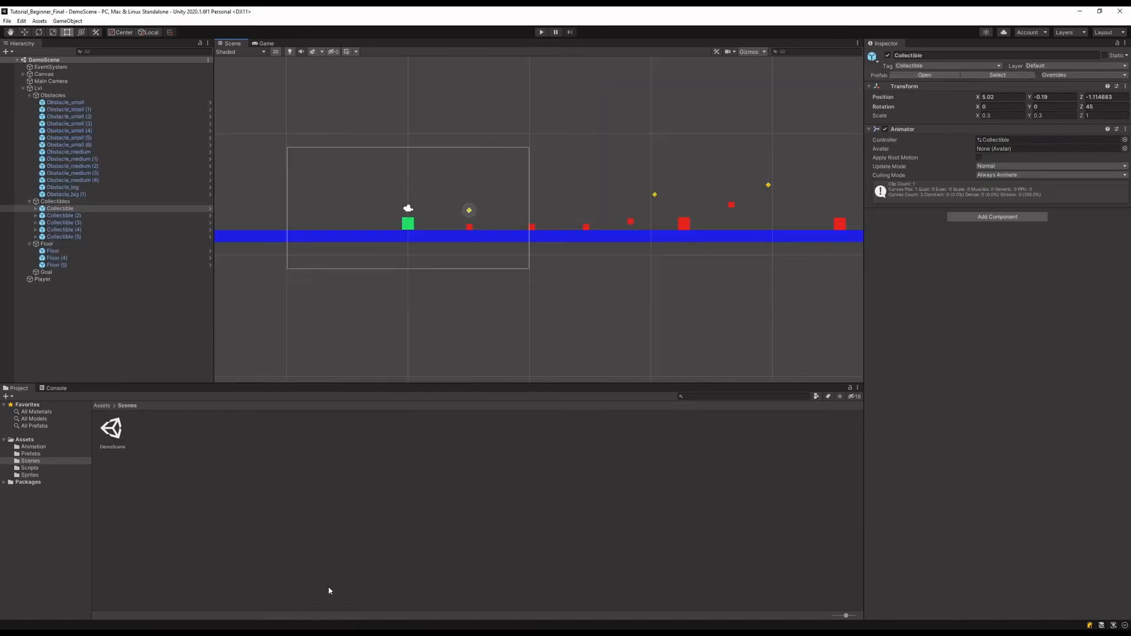
pyautogui.scroll(-7, 361, 306)
pyautogui.moveTo(652, 306); pyautogui.dragTo(655, 279, button='middle')
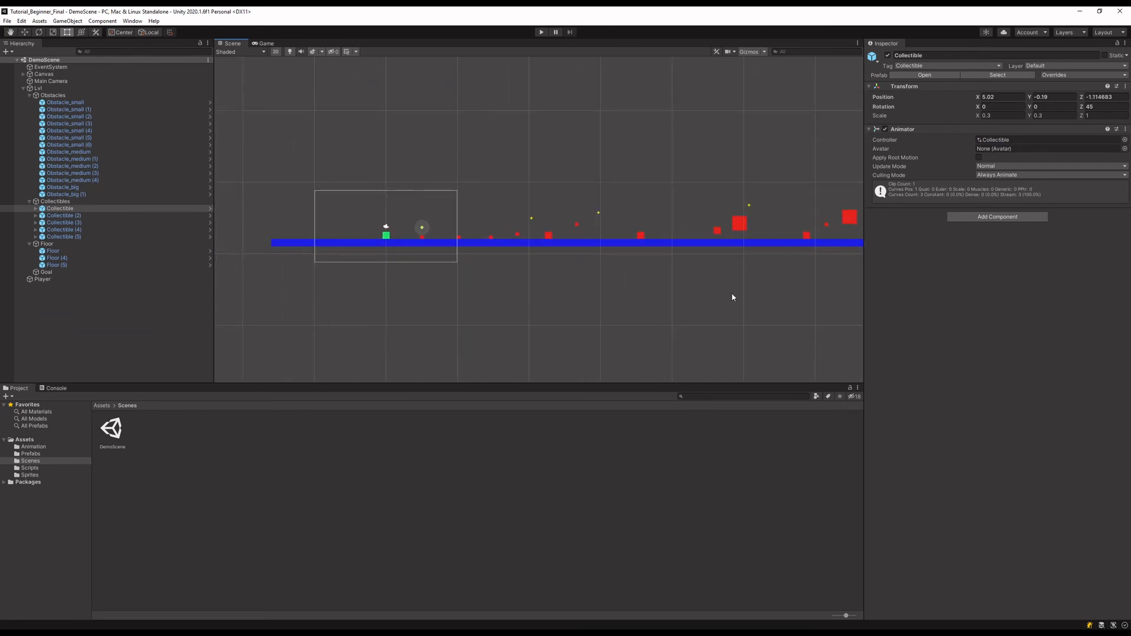
pyautogui.moveTo(255, 633)
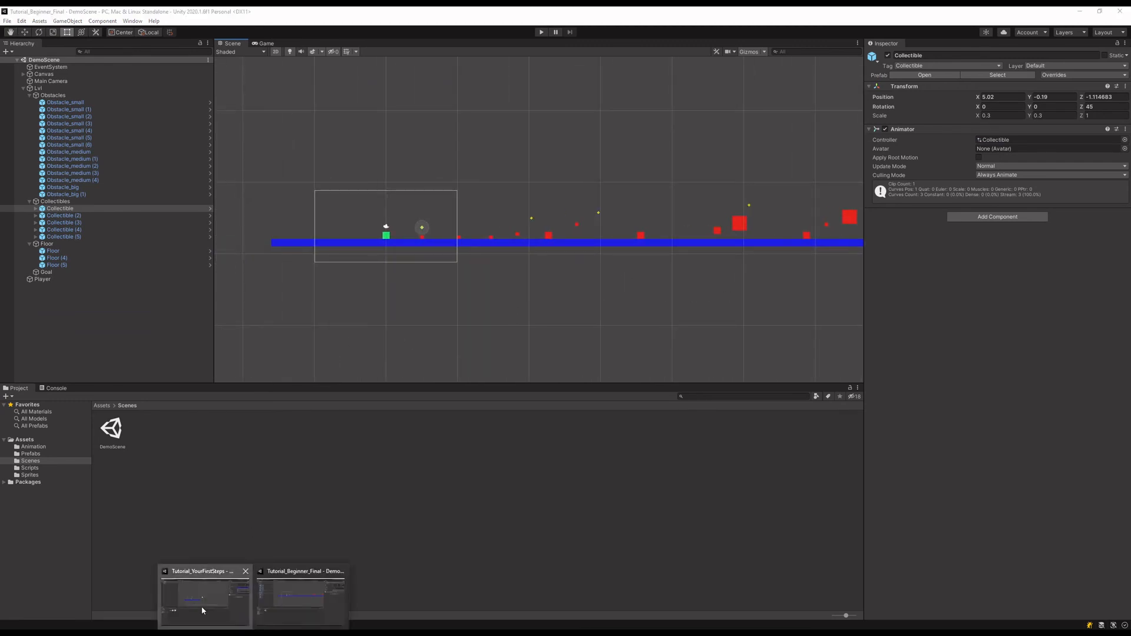
pyautogui.click(202, 604)
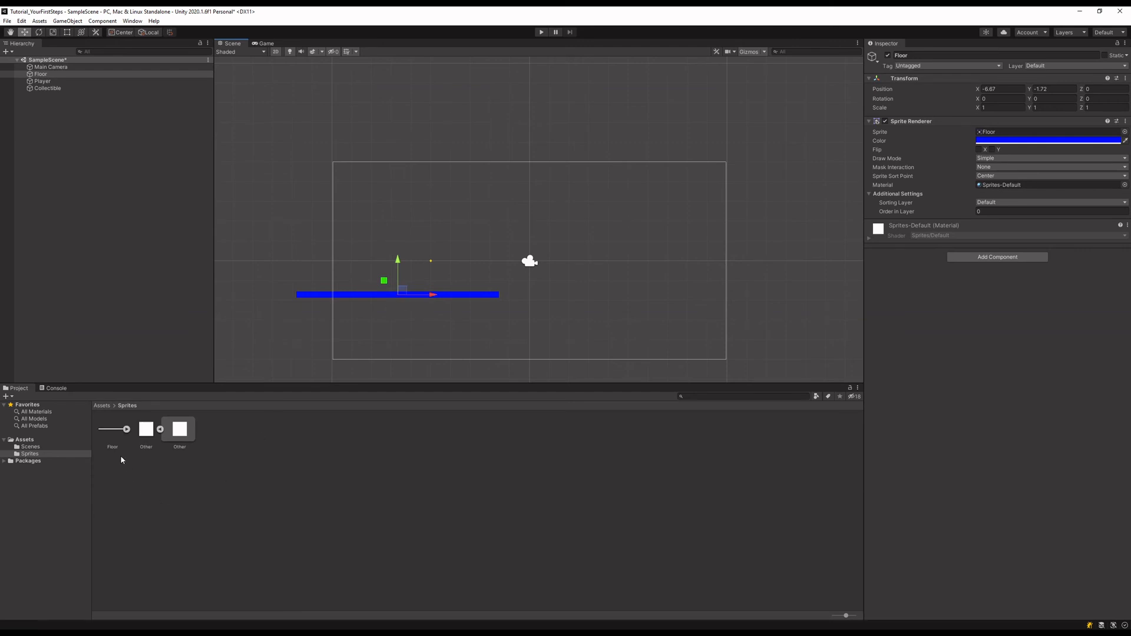
# Place a second Floor sprite end to end with the first at about X 3.5, Y -1.73, and colour it blue (000CFF).
pyautogui.moveTo(114, 435); pyautogui.dragTo(598, 301)
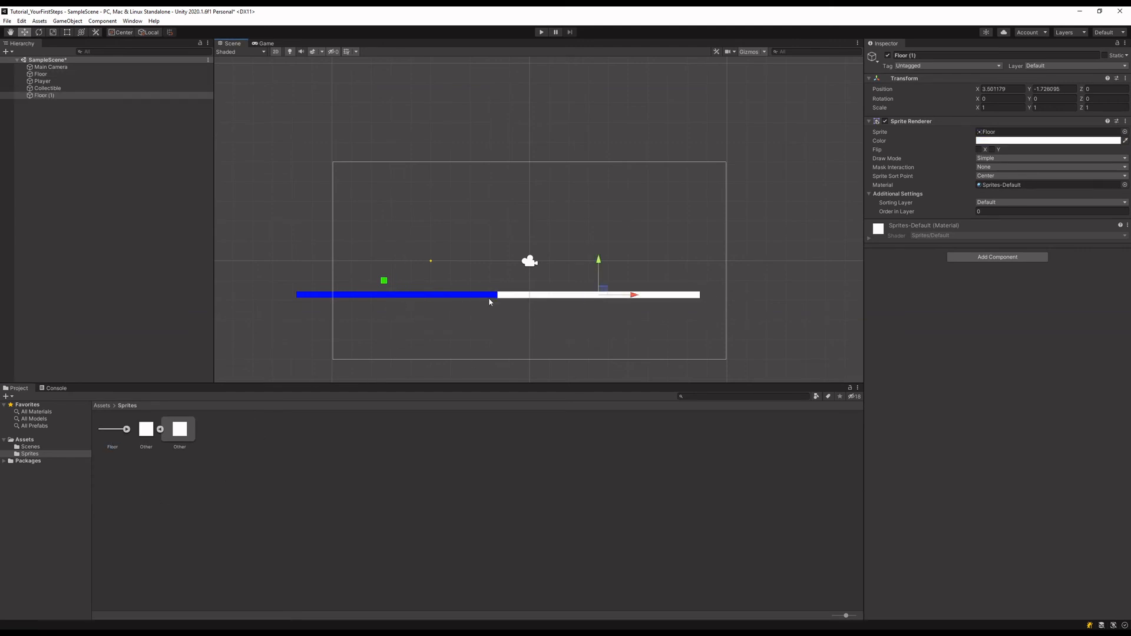
pyautogui.click(1002, 140)
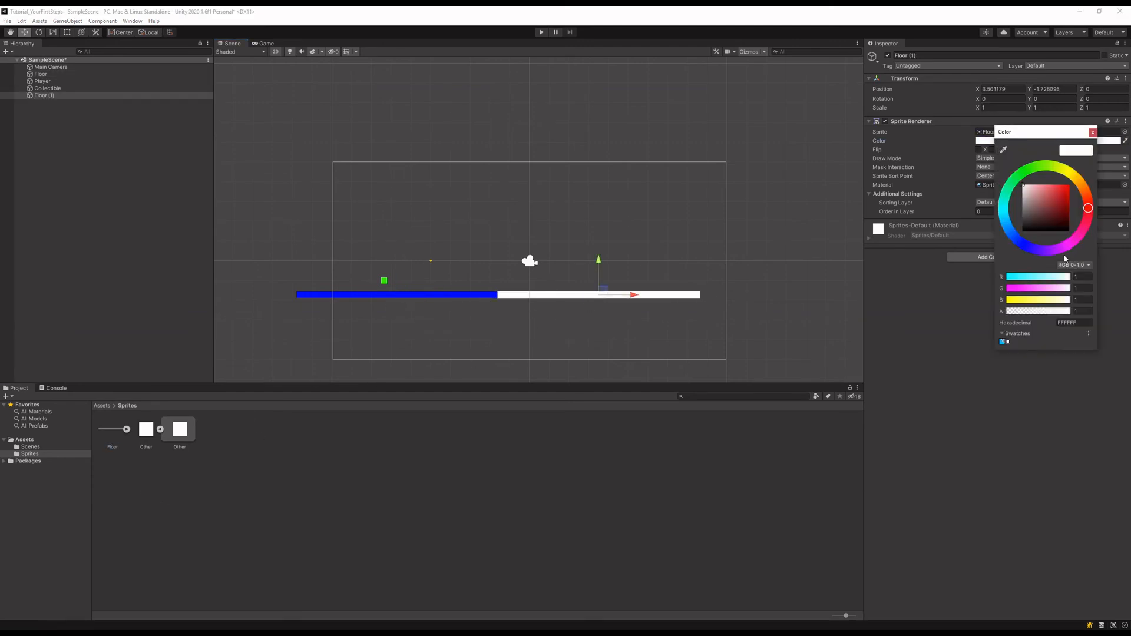
pyautogui.click(1054, 199)
pyautogui.moveTo(1052, 196); pyautogui.dragTo(1118, 143)
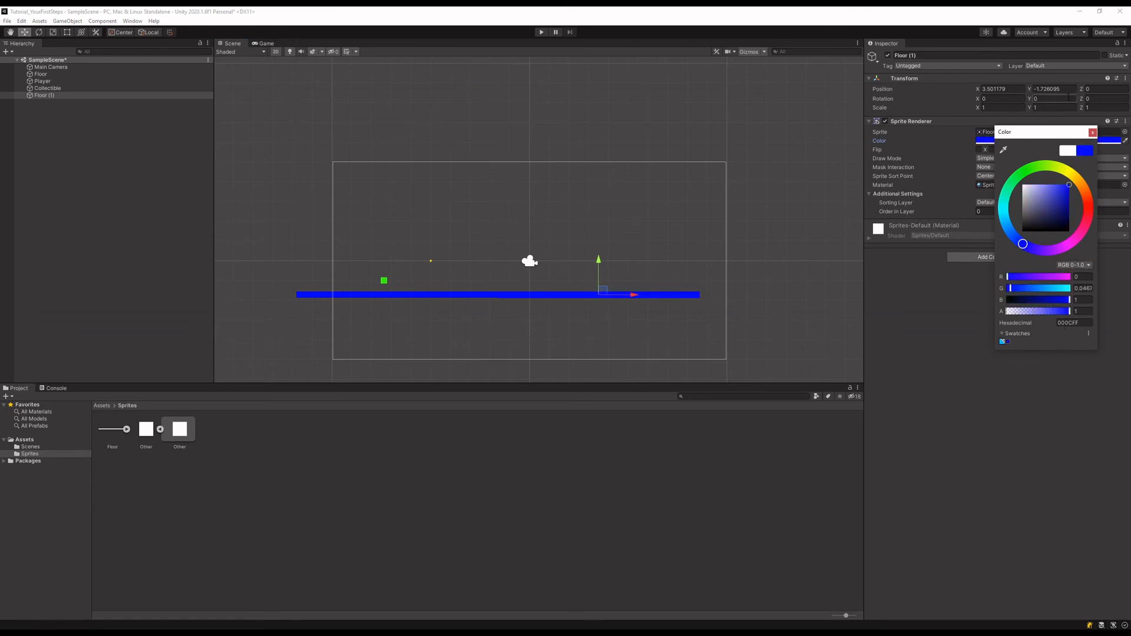
pyautogui.click(1093, 132)
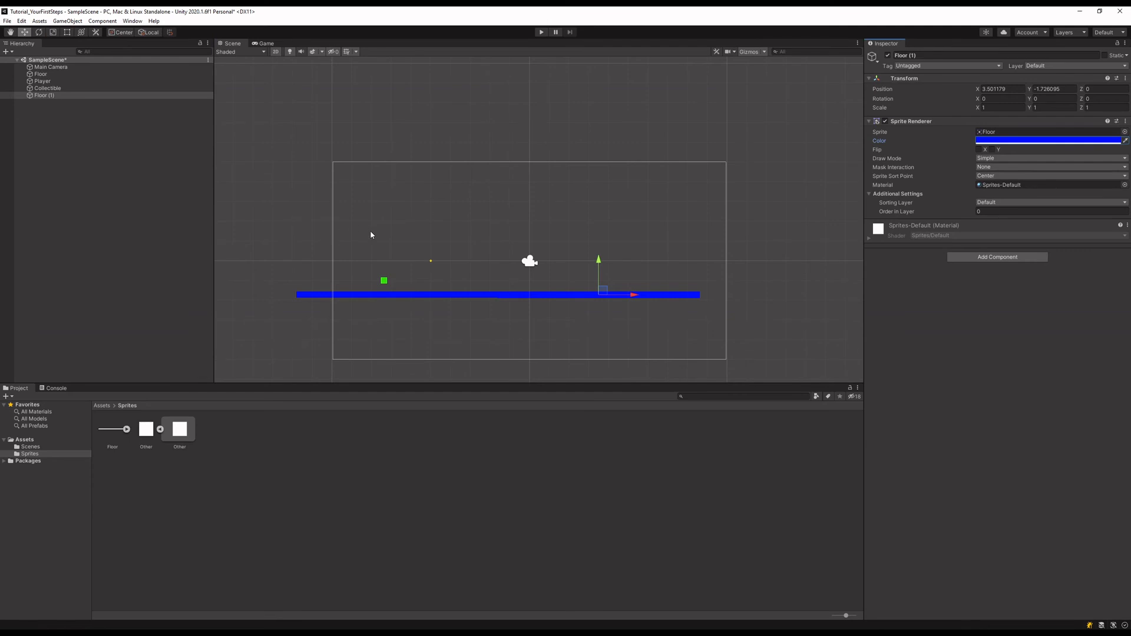
# Delete the second Floor sprite from the scene.
pyautogui.click(47, 95)
pyautogui.click(46, 87)
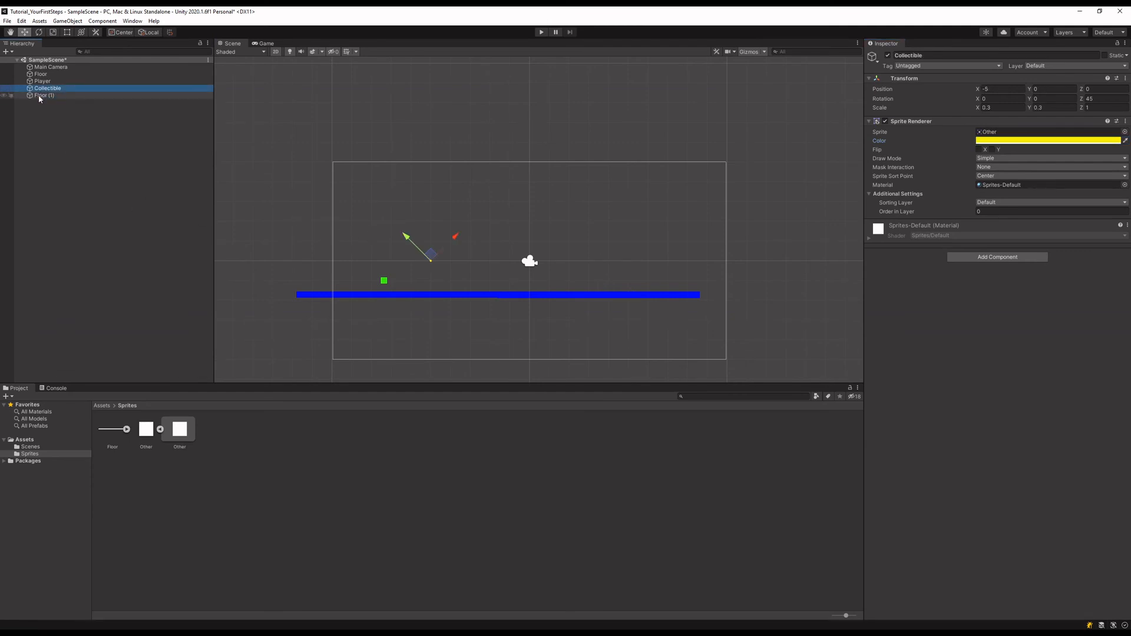
pyautogui.click(39, 96)
pyautogui.press('Delete')
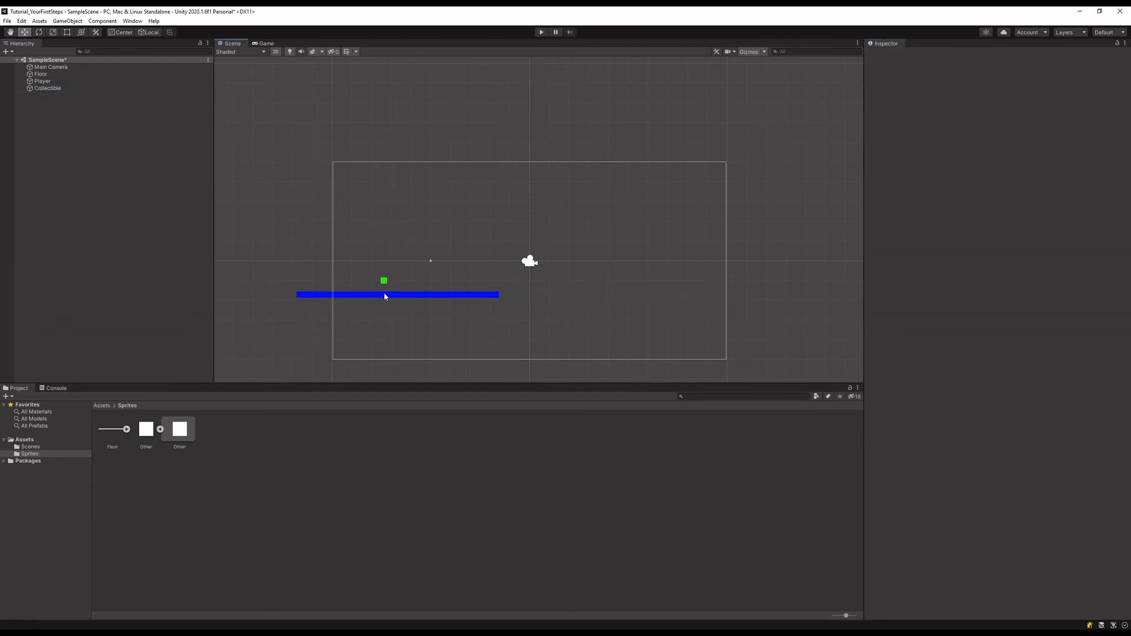
# Stretch the remaining Floor sprite horizontally to an X scale of about 4.59.
pyautogui.click(384, 295)
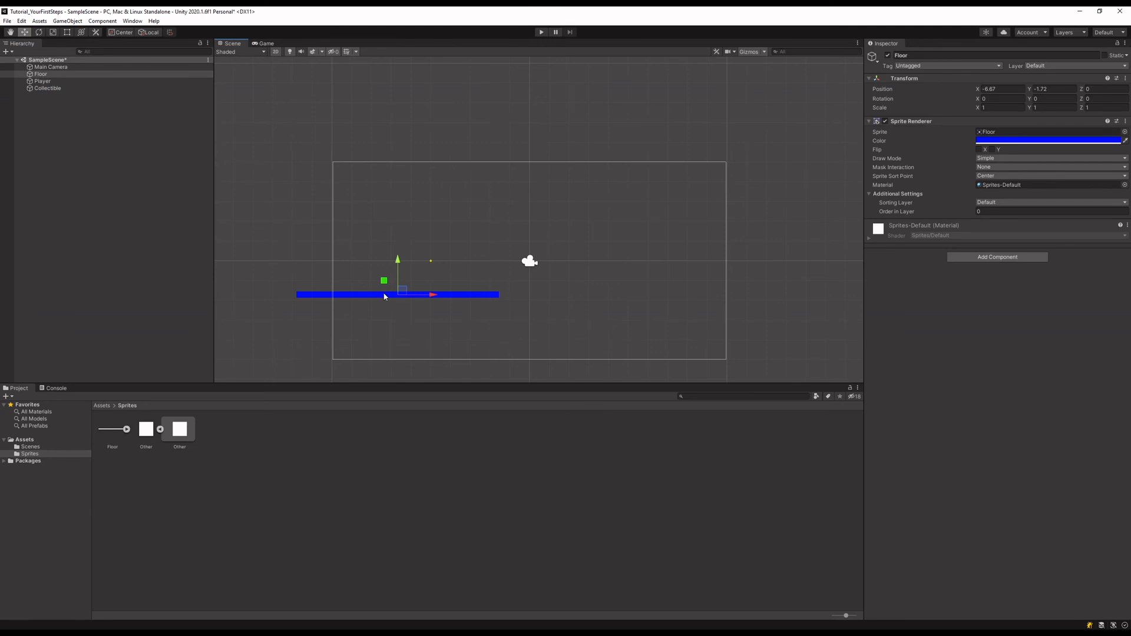
pyautogui.click(983, 107)
pyautogui.press('r')
pyautogui.moveTo(427, 301); pyautogui.dragTo(558, 302)
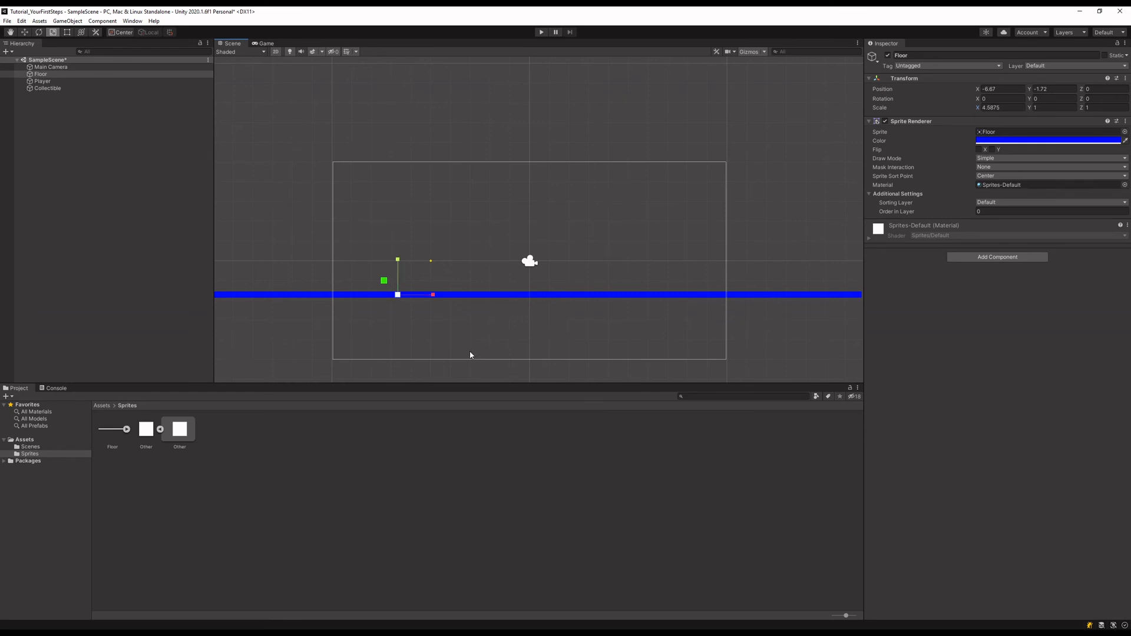
pyautogui.moveTo(452, 355); pyautogui.dragTo(612, 283, button='middle')
pyautogui.scroll(-15, 581, 290)
pyautogui.moveTo(721, 273); pyautogui.dragTo(611, 279, button='middle')
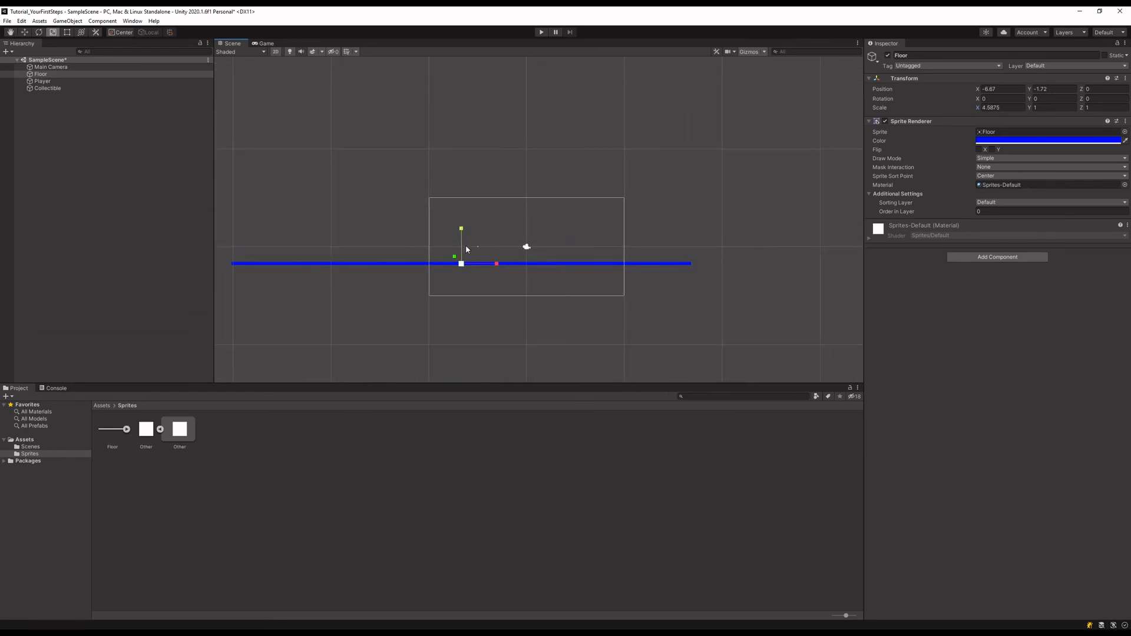
# Move the Floor along X to about 12.25, so it starts near the camera frame's near edge.
pyautogui.press('w')
pyautogui.moveTo(483, 266); pyautogui.dragTo(677, 263)
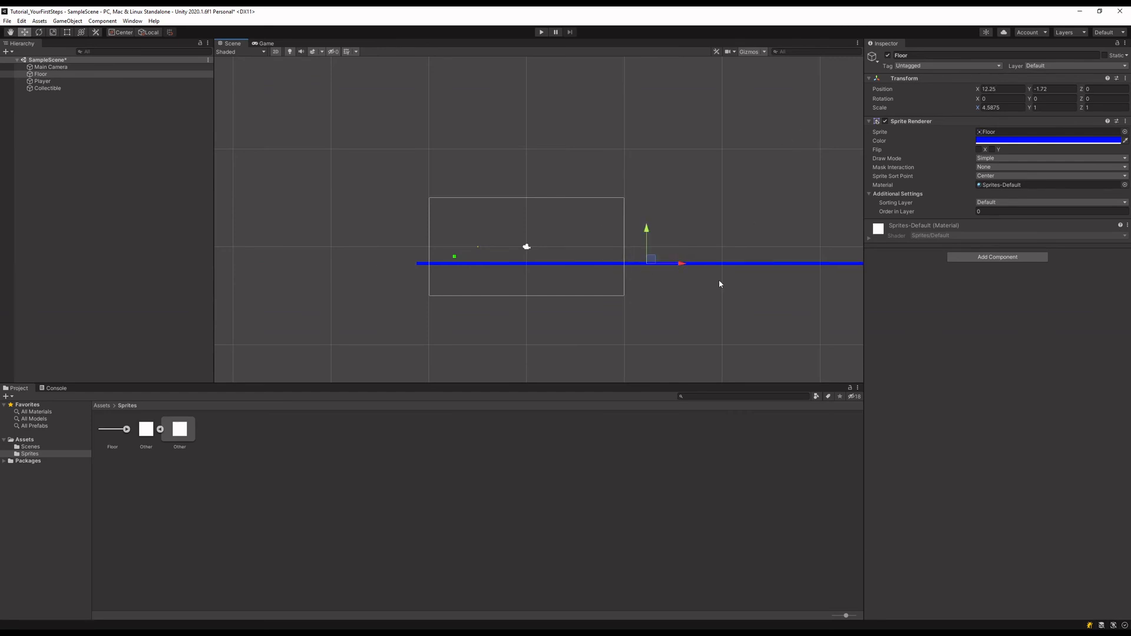
pyautogui.moveTo(719, 283); pyautogui.dragTo(588, 281, button='middle')
pyautogui.scroll(3, 299, 263)
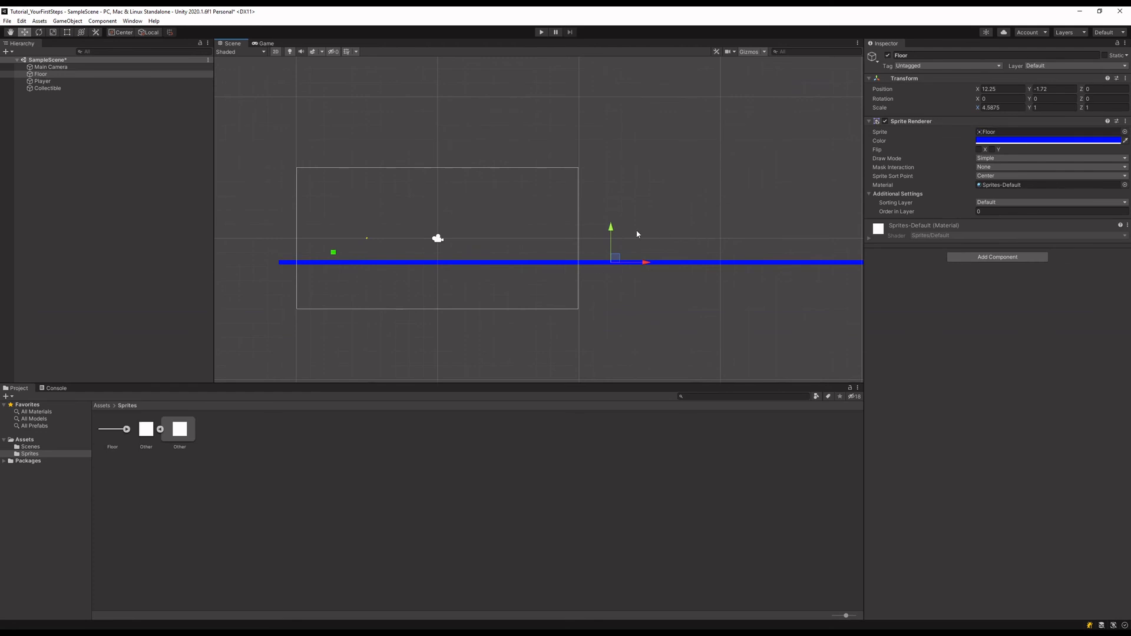
# Thicken the Floor and set its scale to X 4.5 and Y 1.5.
pyautogui.click(53, 32)
pyautogui.moveTo(613, 225); pyautogui.dragTo(613, 211)
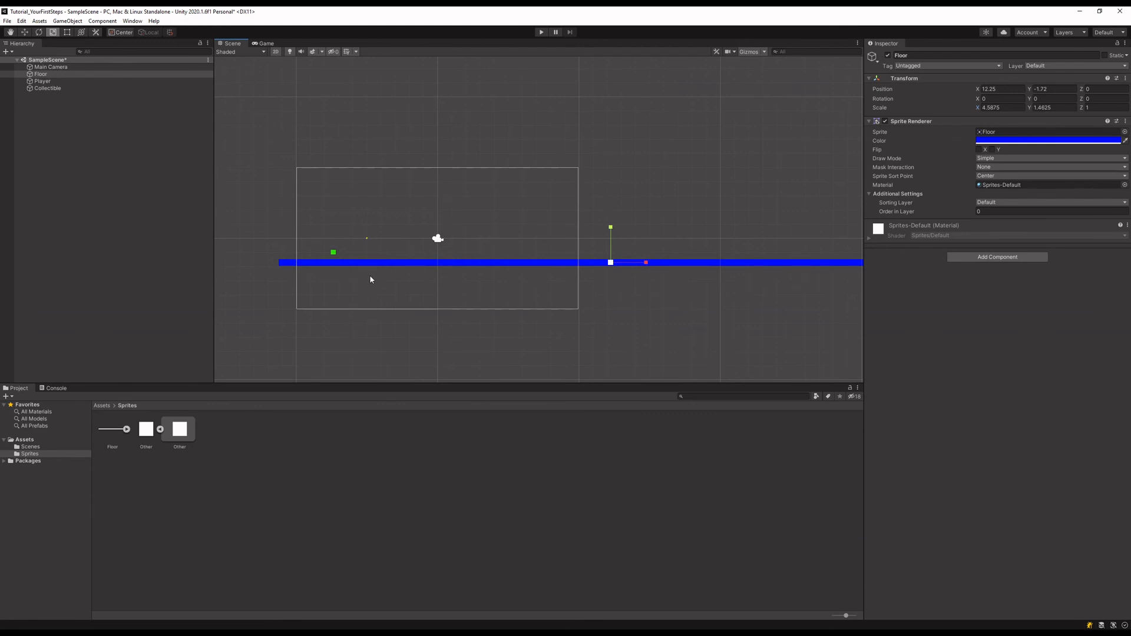
pyautogui.doubleClick(1006, 107)
pyautogui.write('5')
pyautogui.click(1064, 108)
pyautogui.write('5')
pyautogui.click(446, 301)
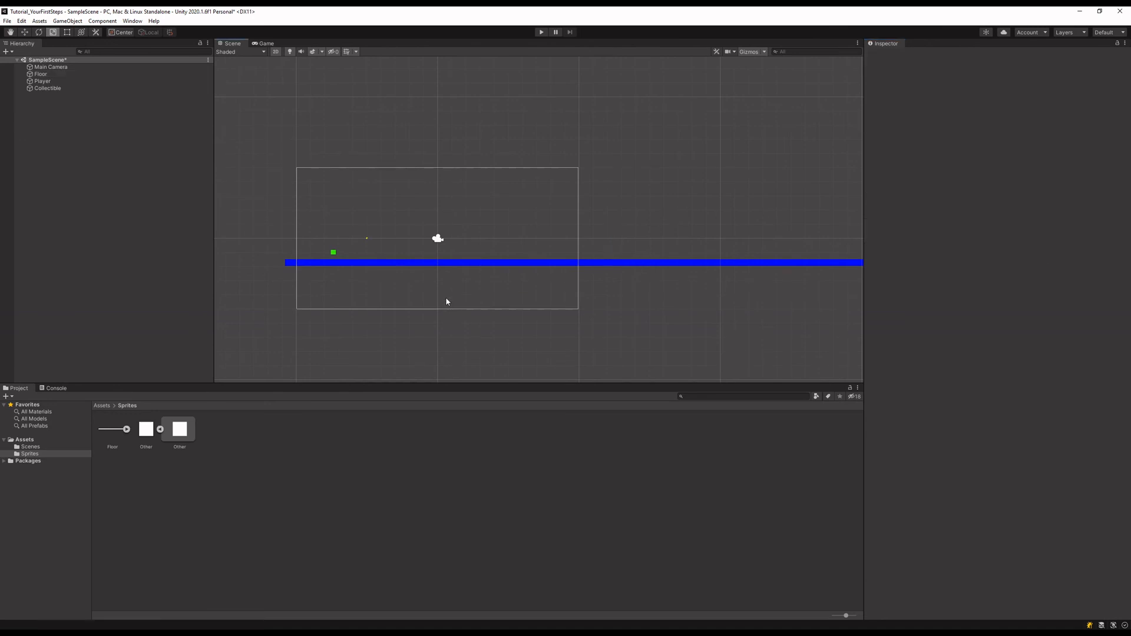
# Place another square Other sprite beyond the player at about X -4.45, Y -0.77, and colour it red (FF0000).
pyautogui.click(354, 264)
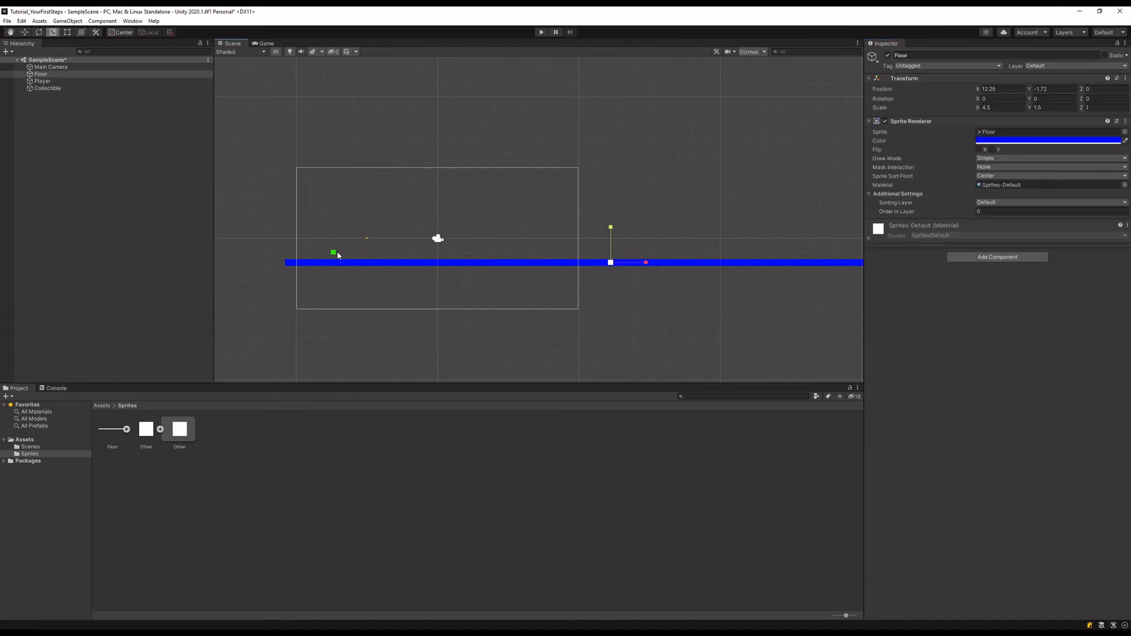
pyautogui.click(333, 252)
pyautogui.scroll(4, 333, 252)
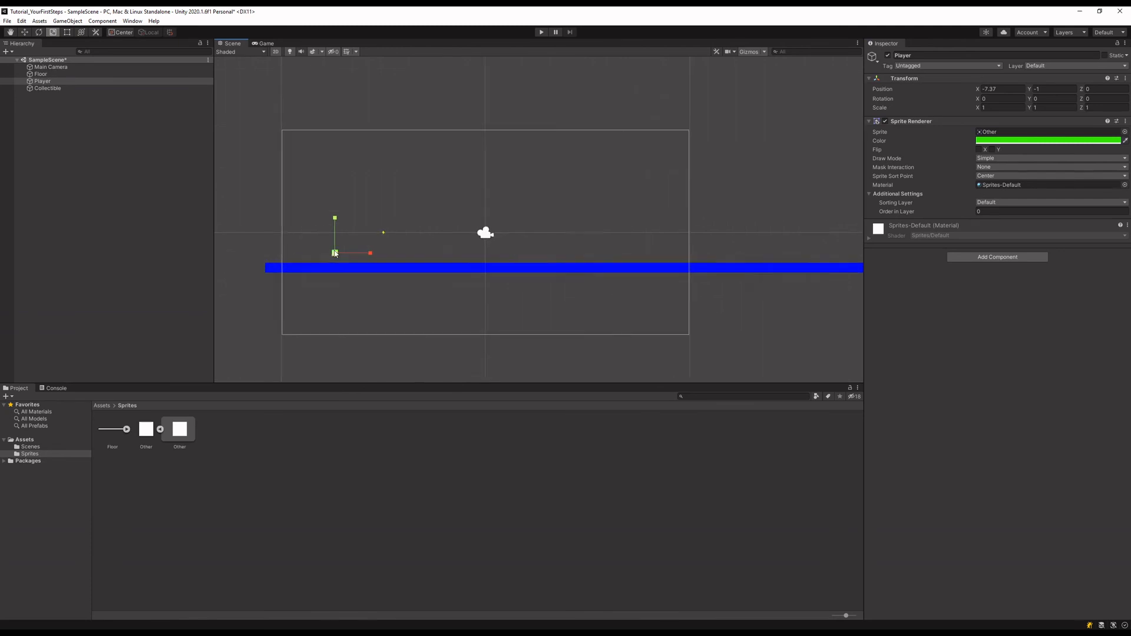
pyautogui.scroll(2, 356, 261)
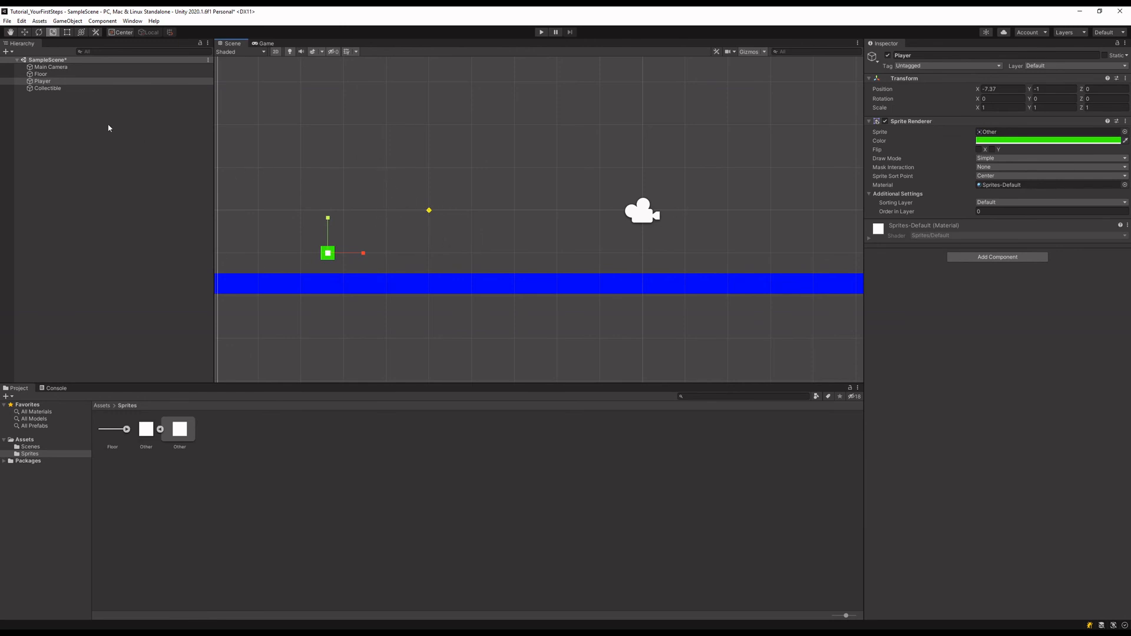
pyautogui.click(413, 228)
pyautogui.moveTo(146, 429); pyautogui.dragTo(448, 250)
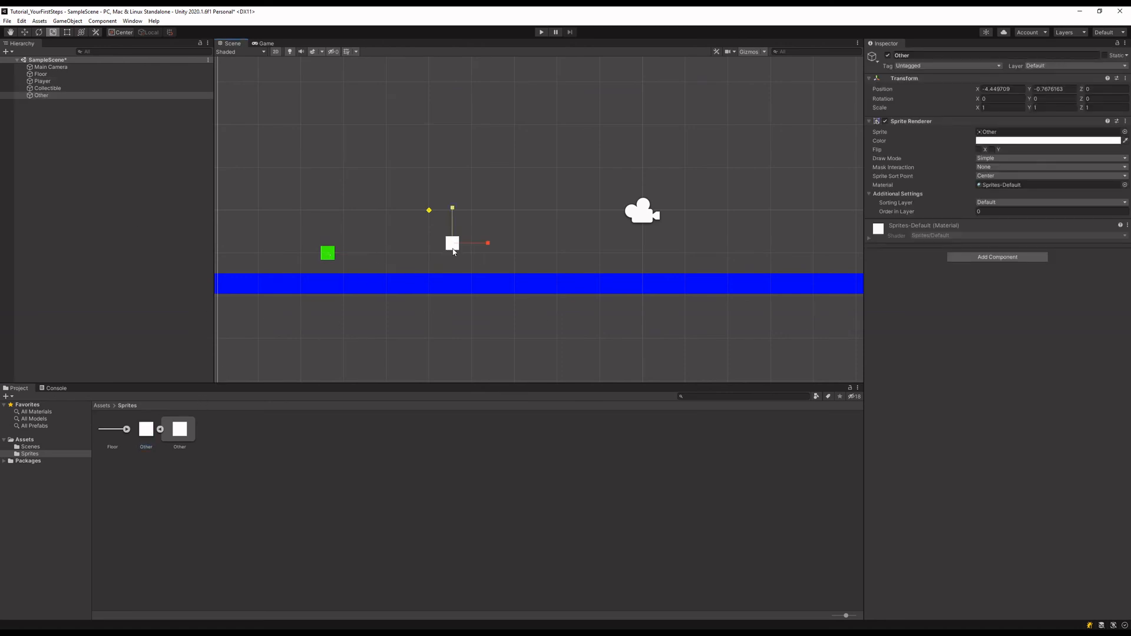
pyautogui.click(1048, 140)
pyautogui.moveTo(1045, 199); pyautogui.dragTo(1107, 161)
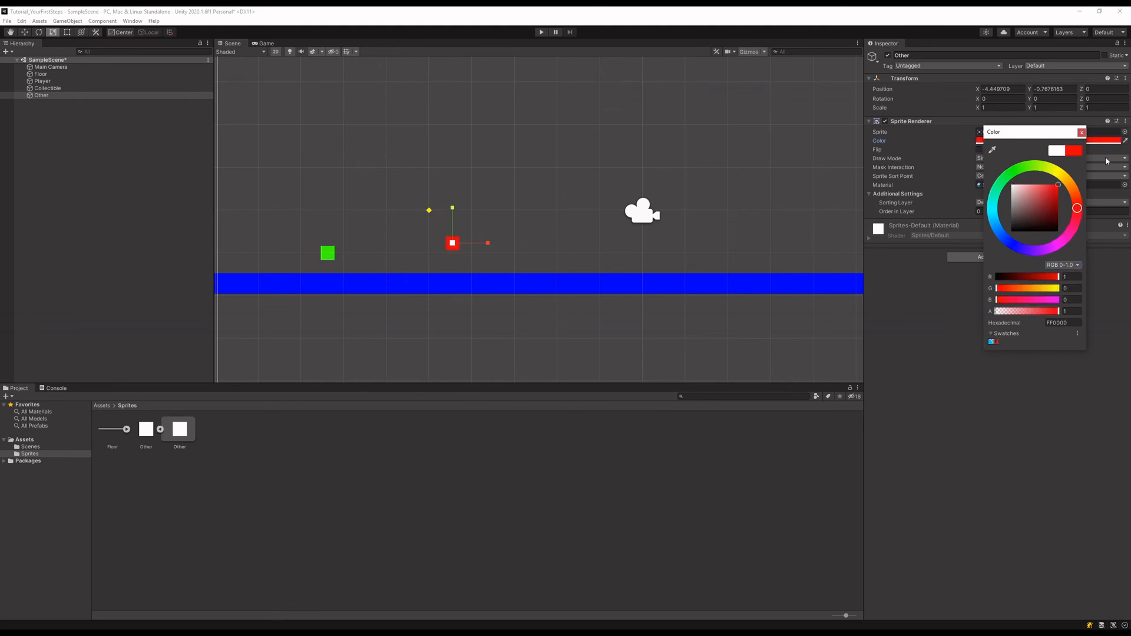
pyautogui.click(1081, 132)
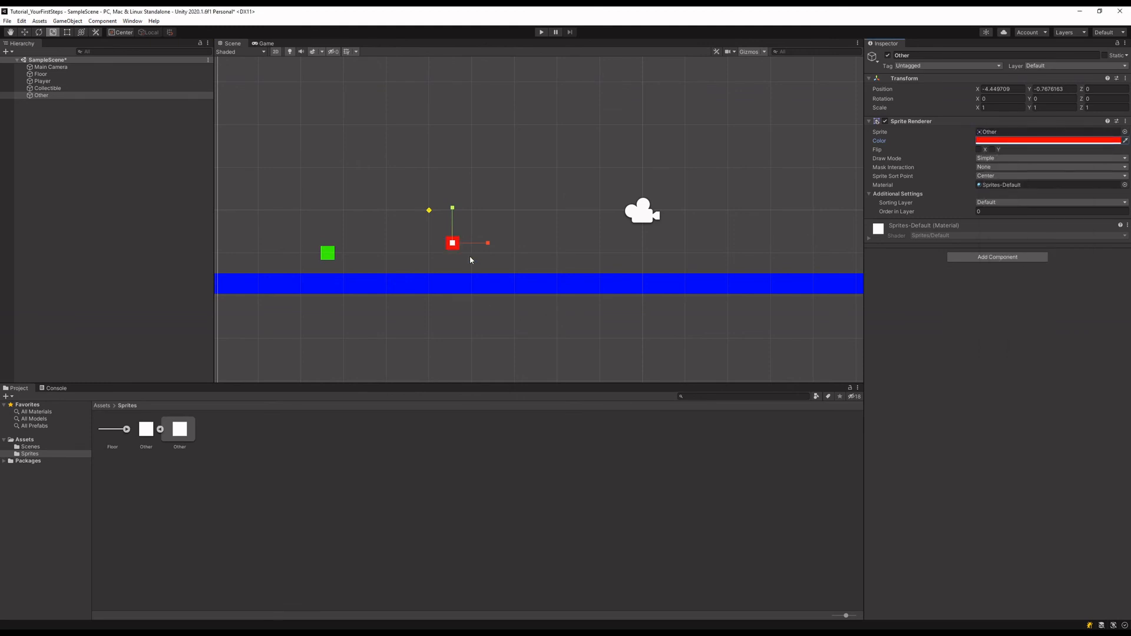
# Set the red square down on the floor at about X -4.63, Y -1.29, and rename it Obstacle_medium.
pyautogui.press('w')
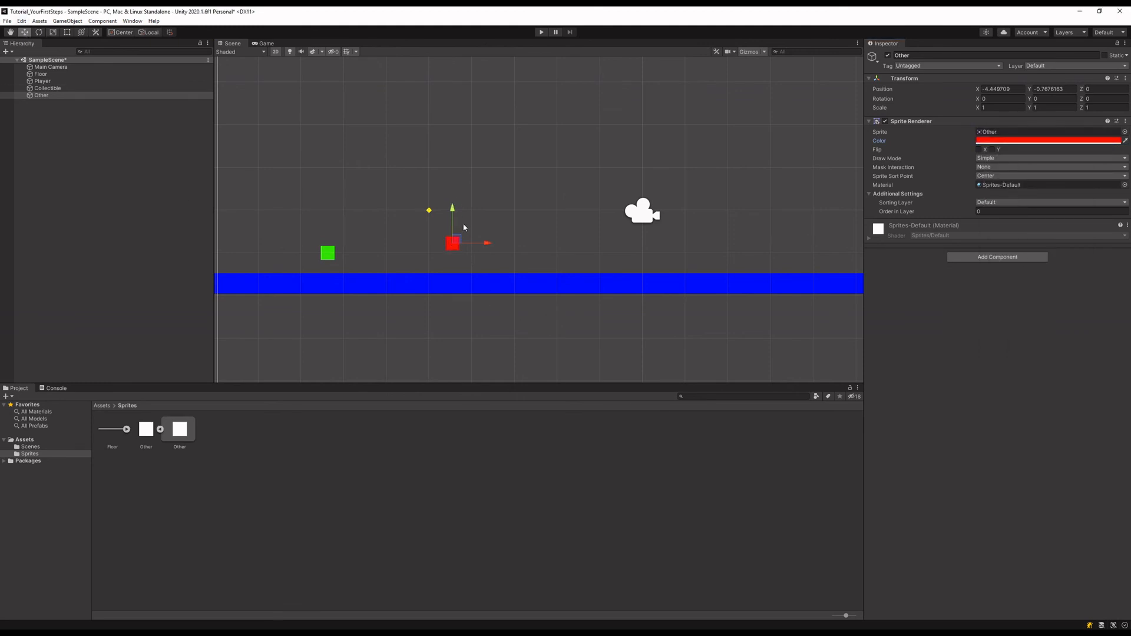
pyautogui.moveTo(456, 242); pyautogui.dragTo(448, 265)
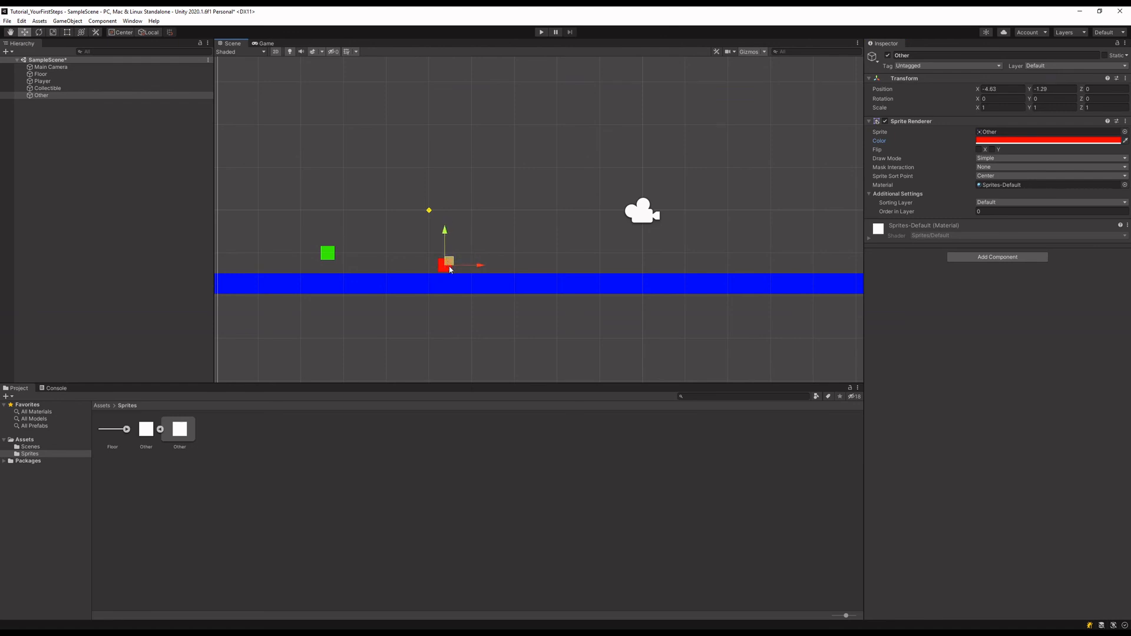
pyautogui.click(58, 95)
pyautogui.write('Obstacl')
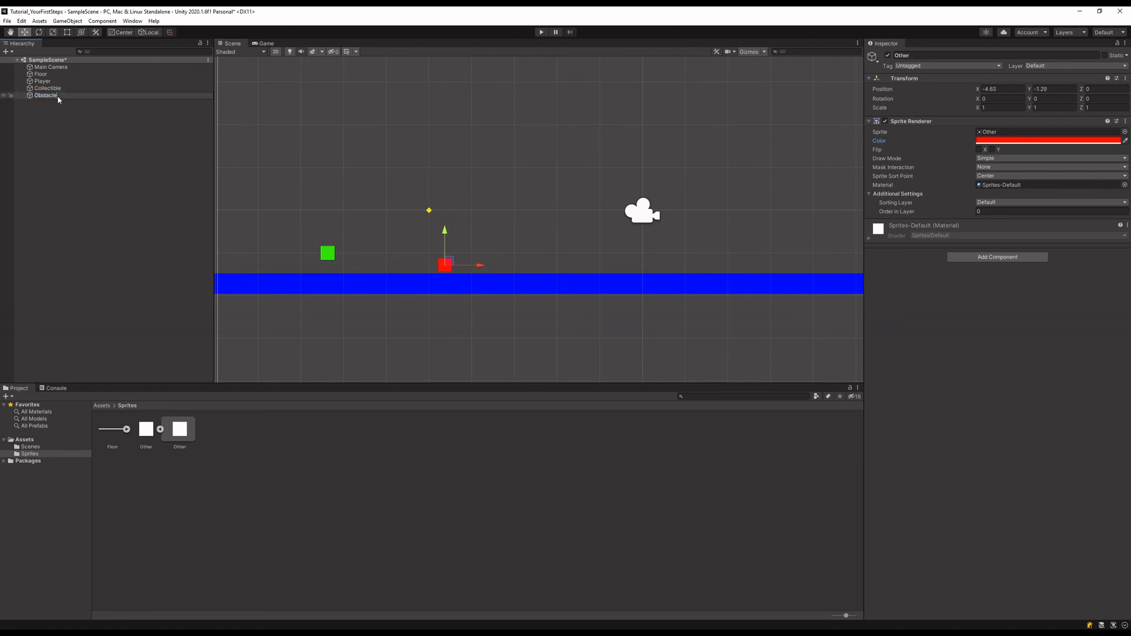
pyautogui.write('e_medium')
pyautogui.press('Return')
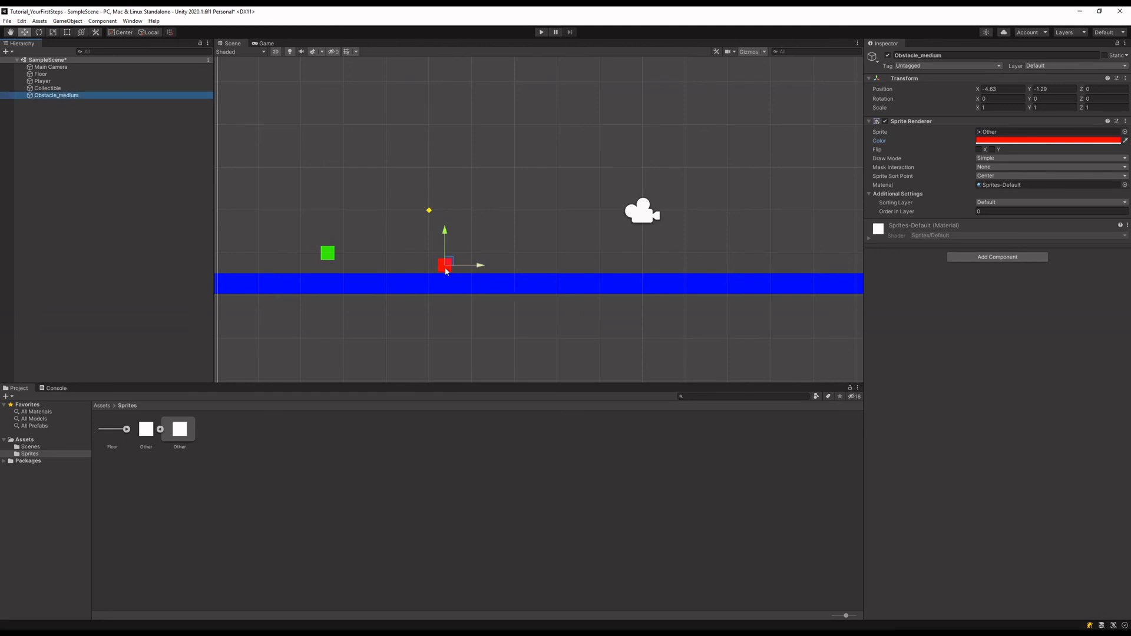
# Duplicate Obstacle_medium, shift the copy to about X -3.85, and rename it Obstacle_small.
pyautogui.click(83, 174)
pyautogui.click(73, 95)
pyautogui.hotkey('ctrl', 'd')
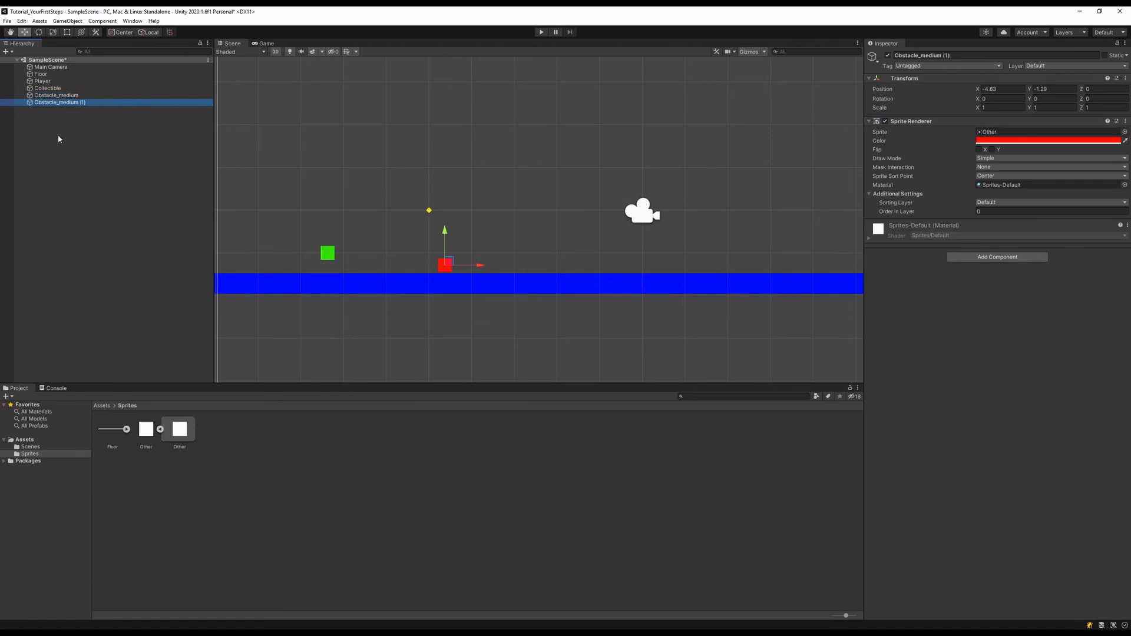
pyautogui.moveTo(475, 269); pyautogui.dragTo(509, 266)
pyautogui.click(54, 104)
pyautogui.moveTo(57, 103); pyautogui.dragTo(90, 103)
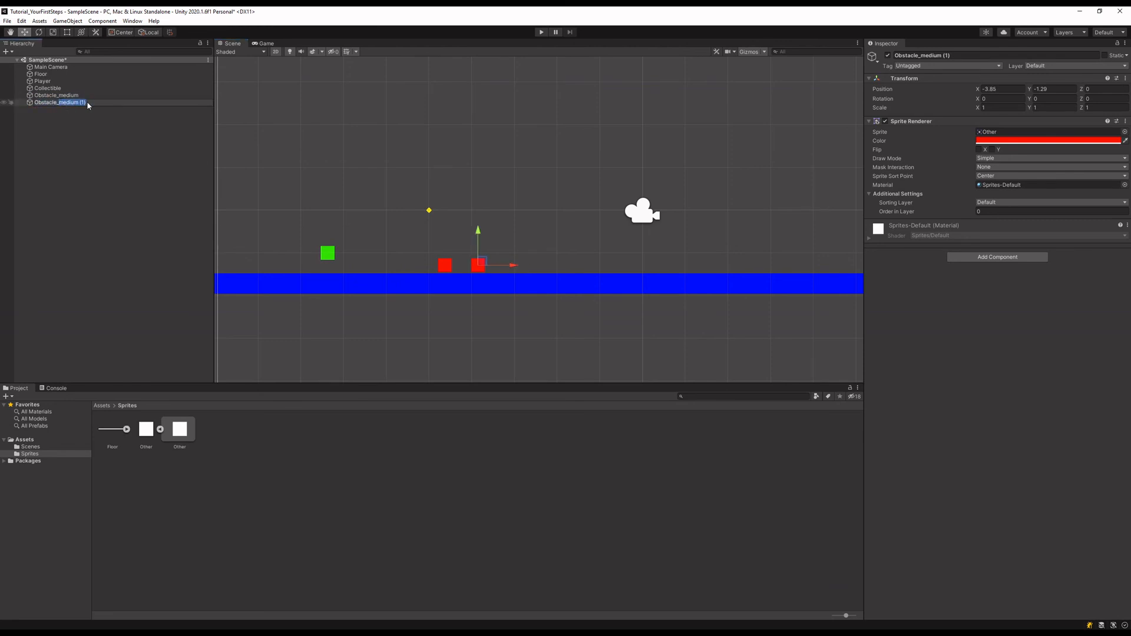
pyautogui.write('small')
pyautogui.press('Return')
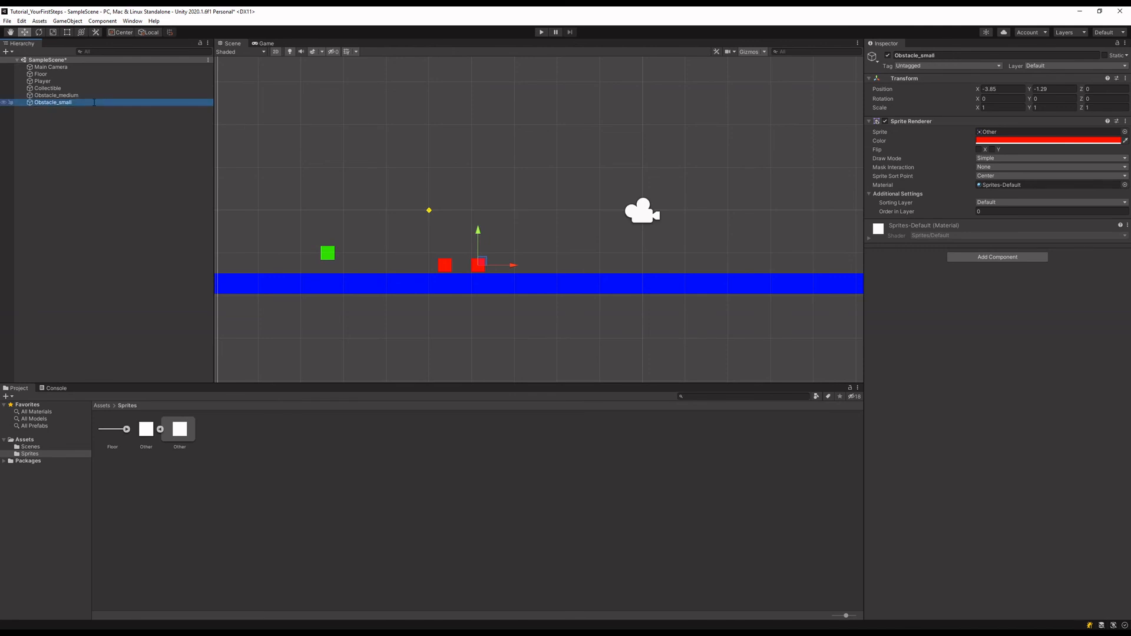
# Scale Obstacle_small to 0.5 in X and Y, and lower it onto the floor.
pyautogui.click(995, 109)
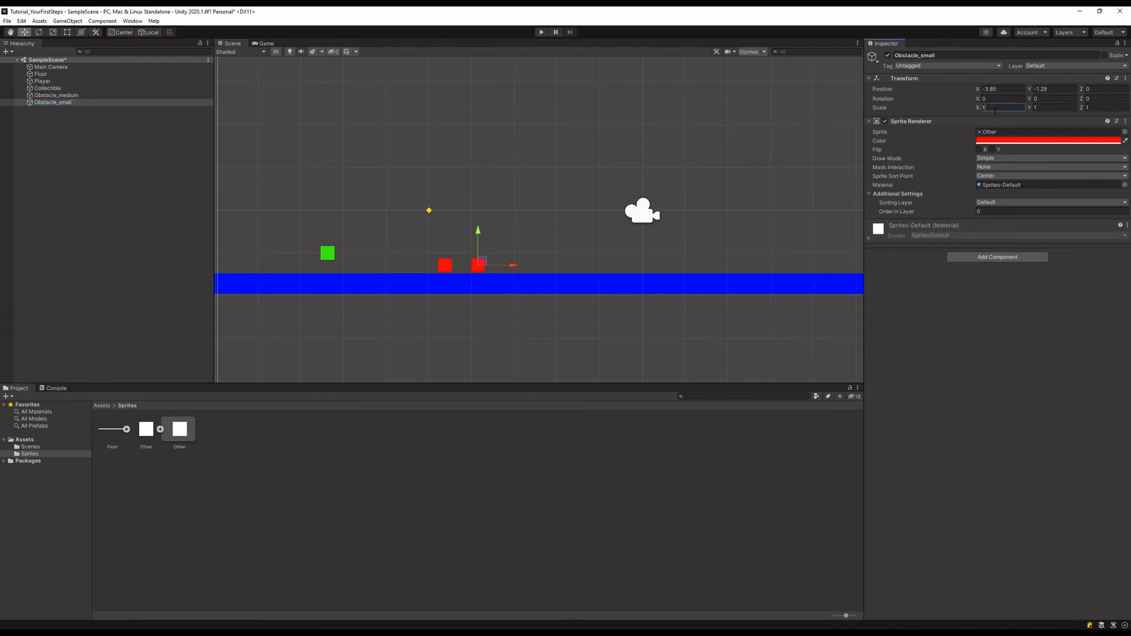
pyautogui.write('.5')
pyautogui.click(1063, 107)
pyautogui.click(477, 258)
pyautogui.click(479, 267)
pyautogui.moveTo(479, 233); pyautogui.dragTo(479, 236)
# Duplicate Obstacle_medium again and rename the copy Obstacle_big.
pyautogui.click(83, 165)
pyautogui.click(69, 96)
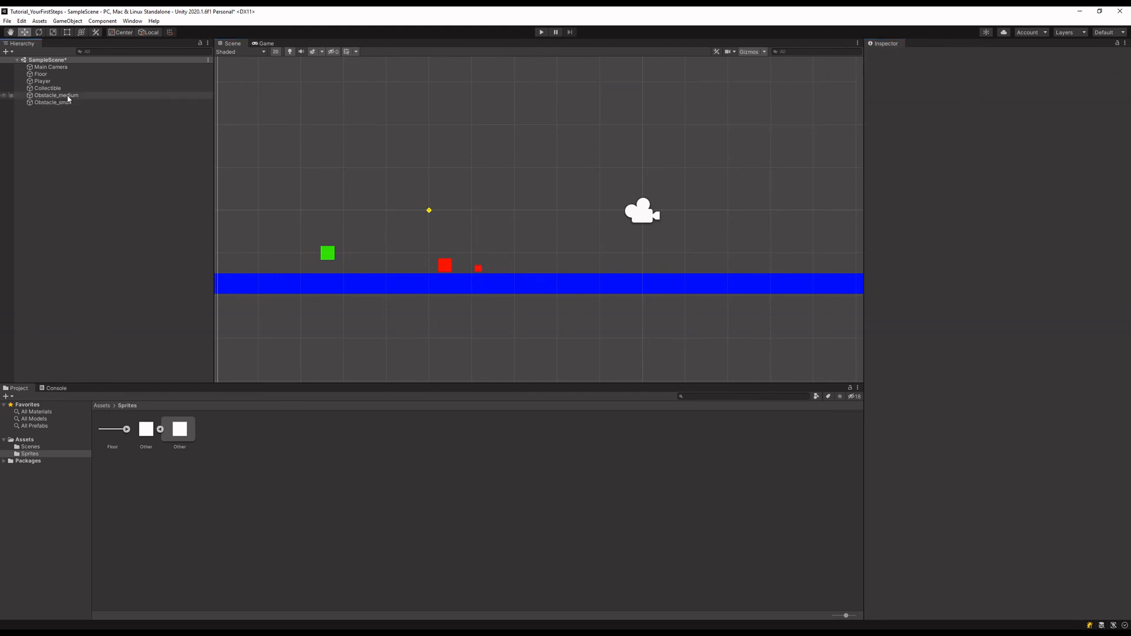
pyautogui.hotkey('ctrl', 'd')
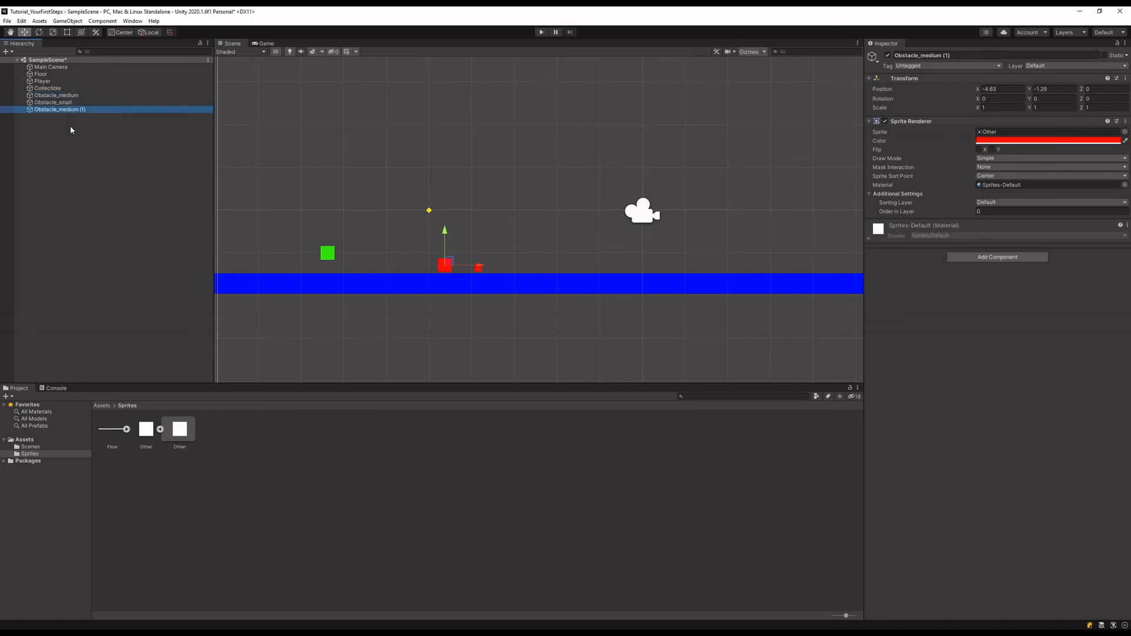
pyautogui.click(70, 110)
pyautogui.moveTo(58, 110); pyautogui.dragTo(90, 112)
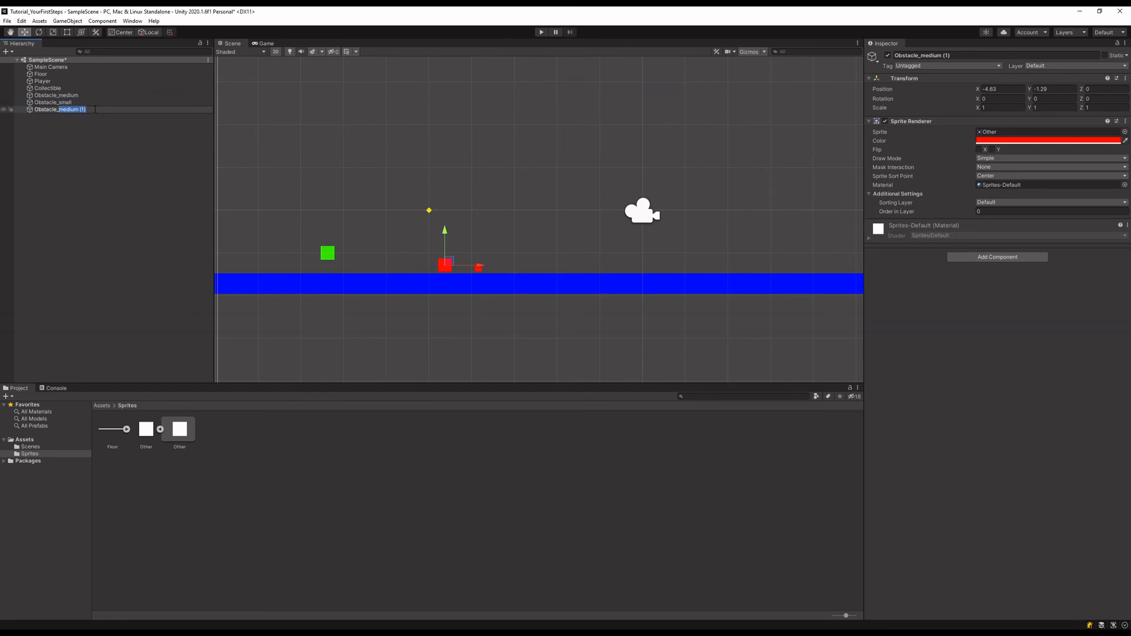
pyautogui.write('big')
pyautogui.press('Return')
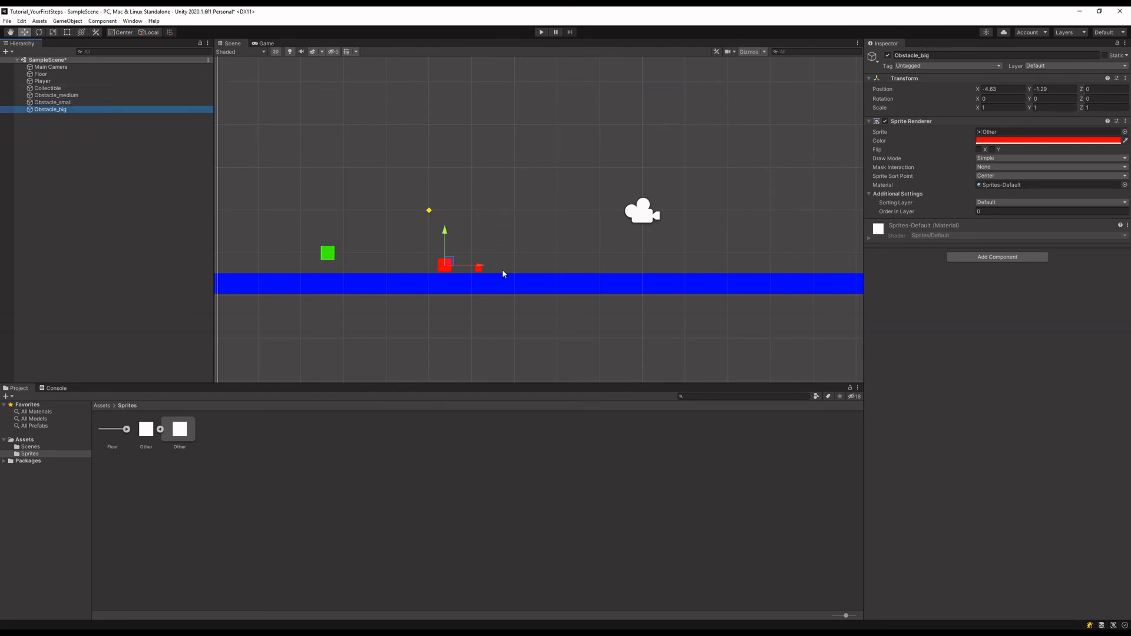
# Scale Obstacle_big to 3 in X and Y, and position it on the floor at about X -2.81, Y -0.94.
pyautogui.moveTo(448, 262); pyautogui.dragTo(519, 250)
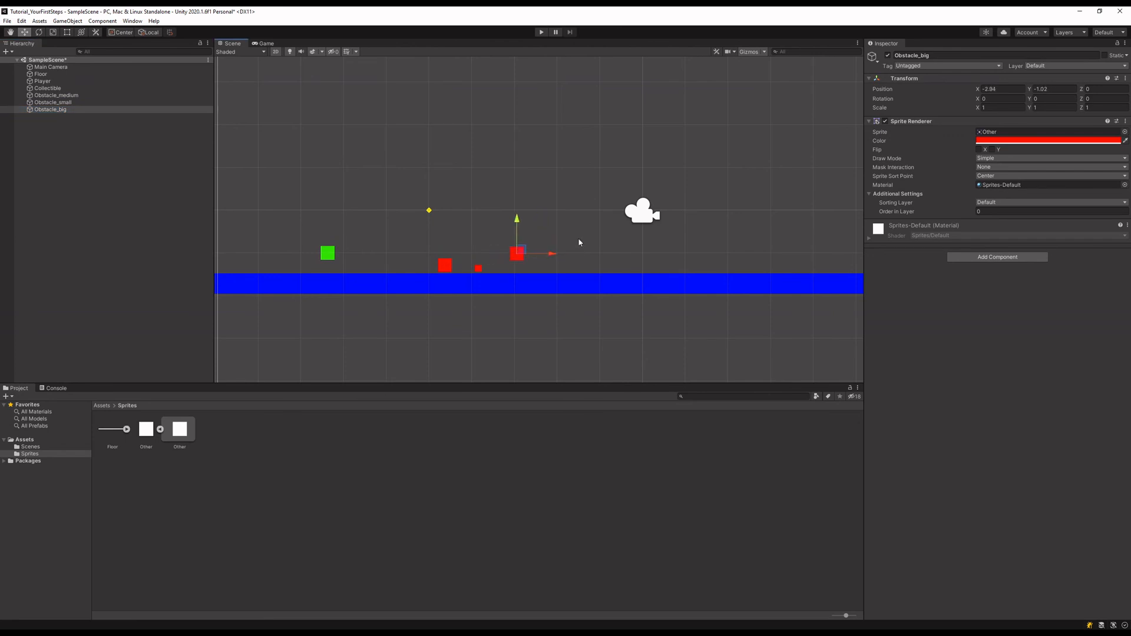
pyautogui.click(1016, 108)
pyautogui.click(1054, 108)
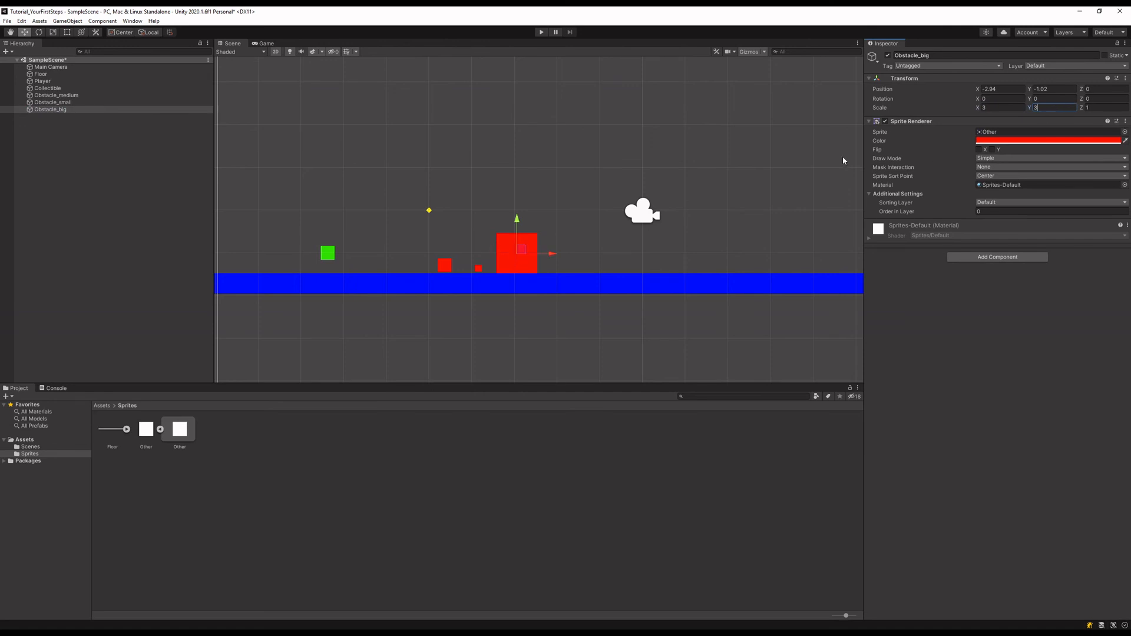
pyautogui.click(1009, 108)
pyautogui.moveTo(521, 253); pyautogui.dragTo(526, 250)
pyautogui.click(446, 238)
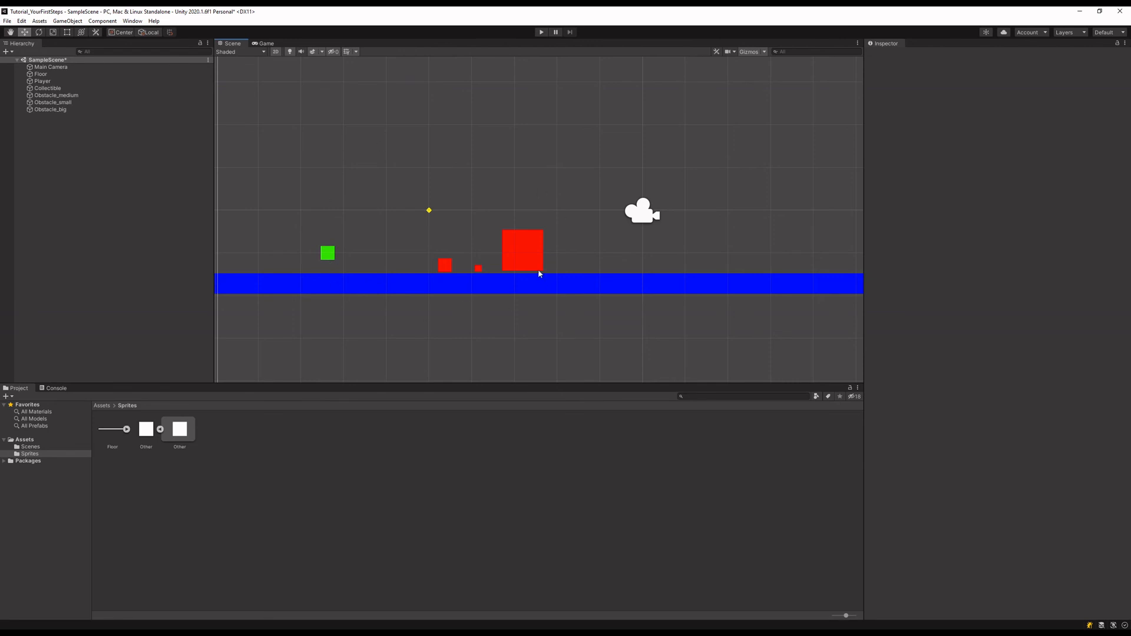
pyautogui.moveTo(405, 190); pyautogui.dragTo(632, 279)
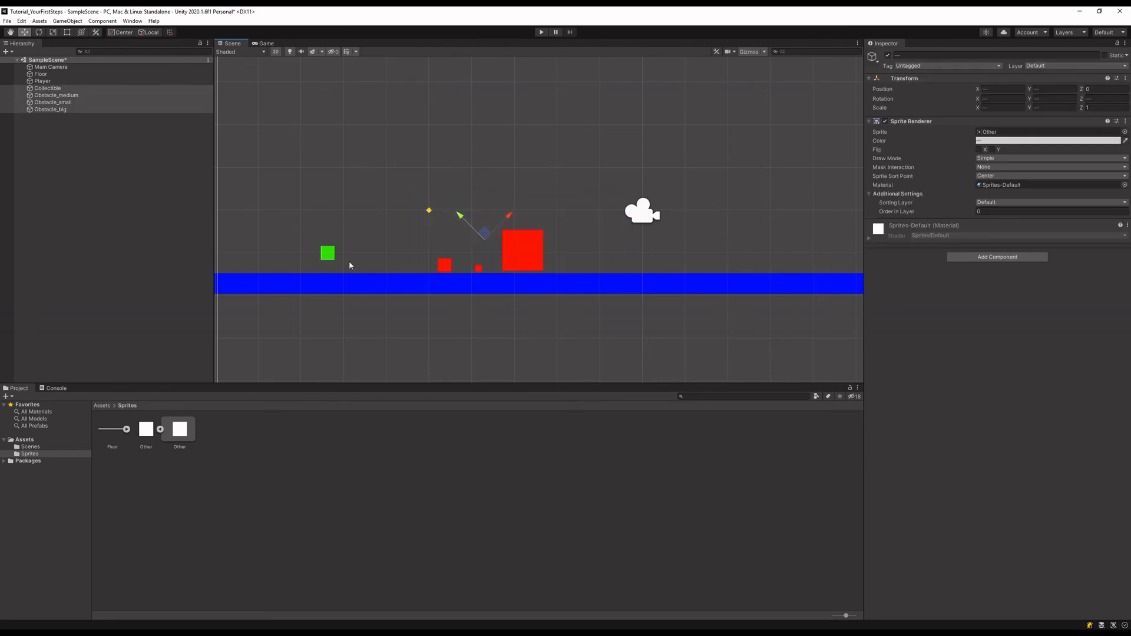
pyautogui.click(356, 287)
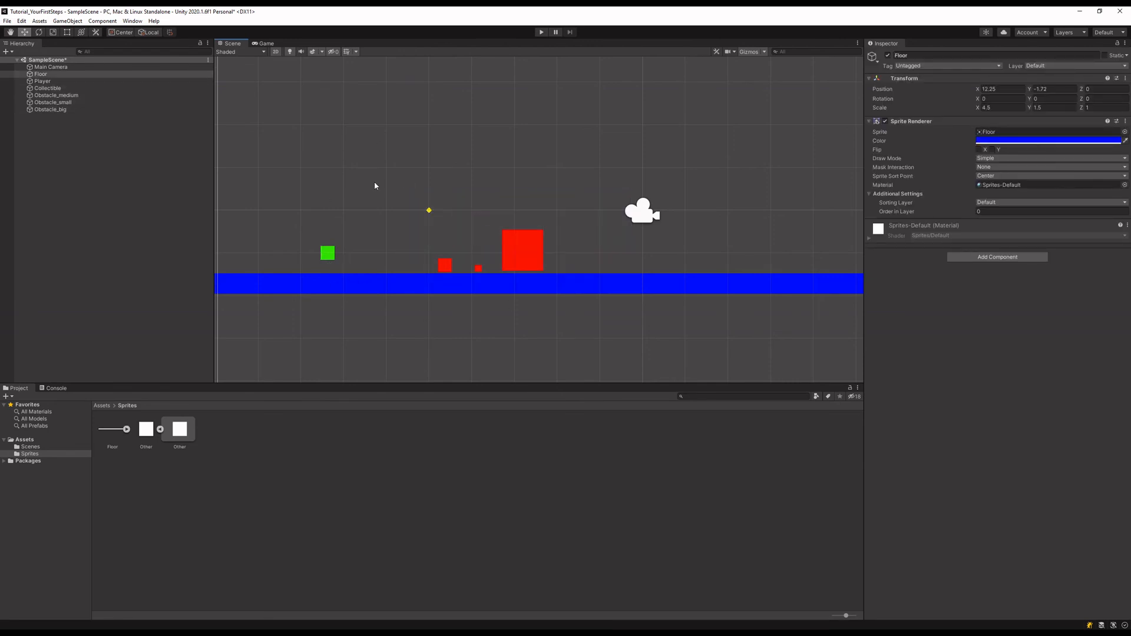
pyautogui.moveTo(395, 193); pyautogui.dragTo(606, 324)
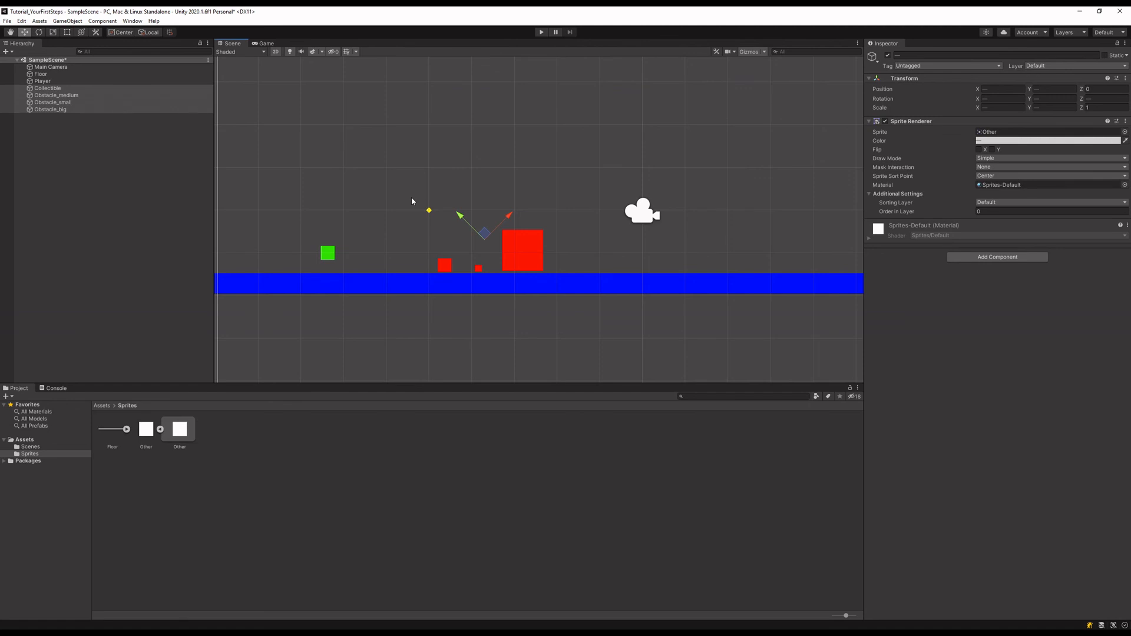
# Duplicate Obstacle_big and move the copy along the floor to about X -1.43, Y -0.94.
pyautogui.click(526, 267)
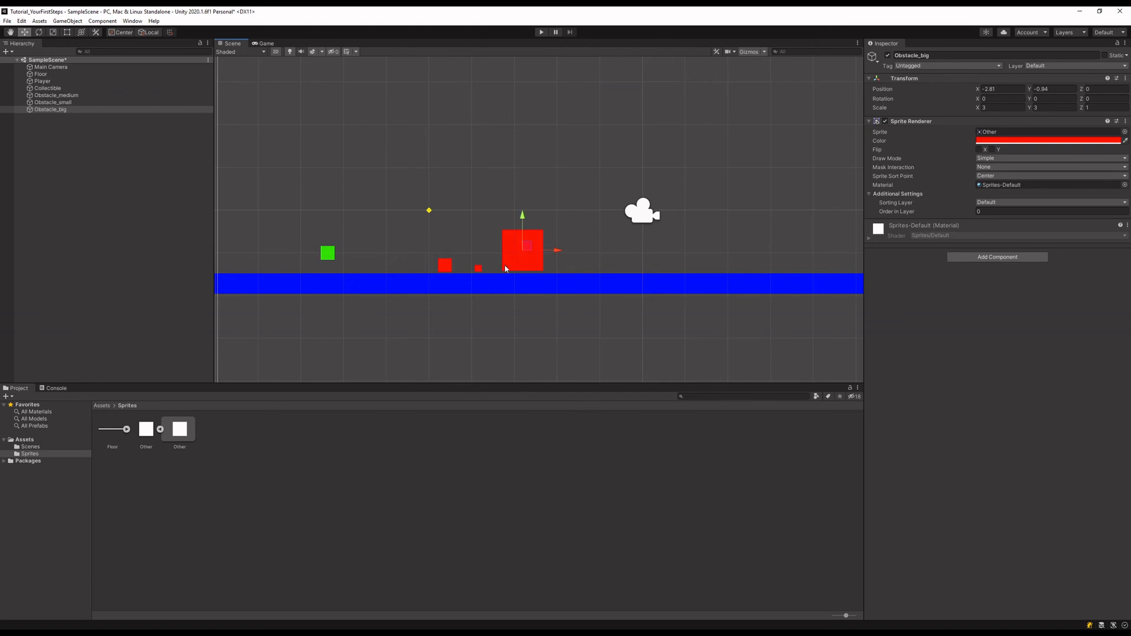
pyautogui.click(66, 112)
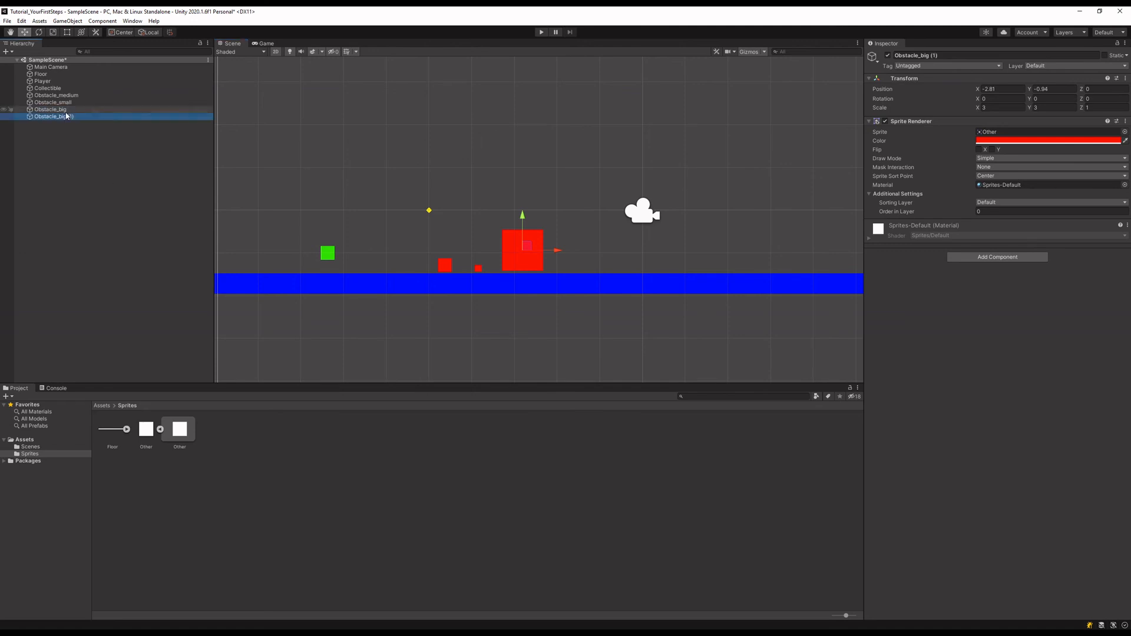
pyautogui.hotkey('ctrl', 'd')
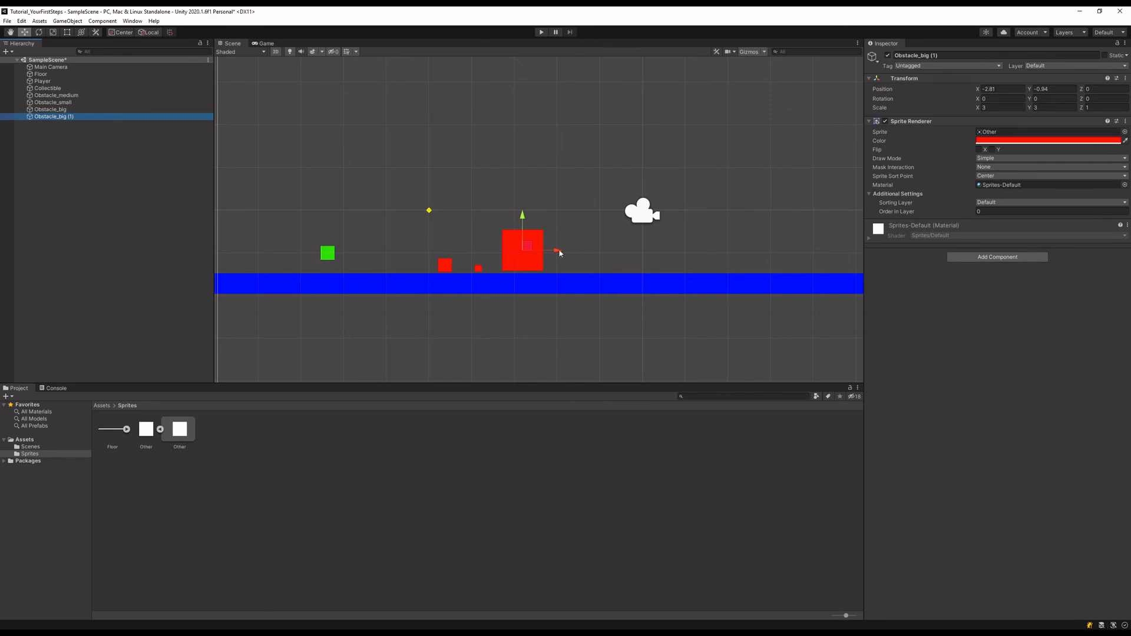
pyautogui.moveTo(558, 250); pyautogui.dragTo(616, 251)
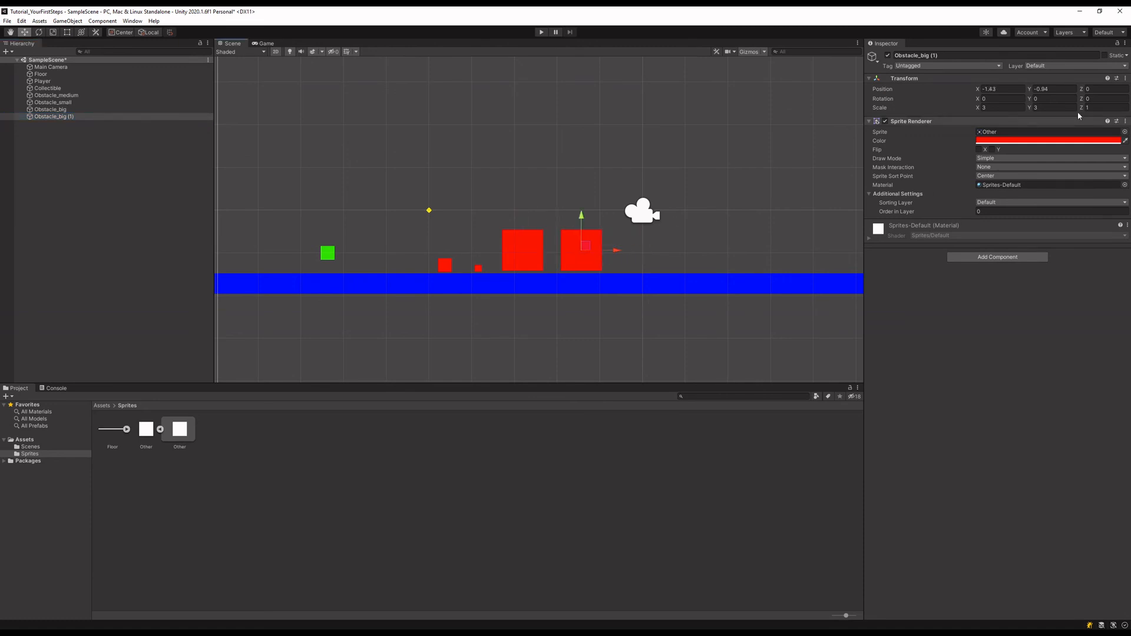
# Colour the duplicated big obstacle orange (FF9100).
pyautogui.click(1019, 141)
pyautogui.moveTo(1108, 210); pyautogui.dragTo(1100, 186)
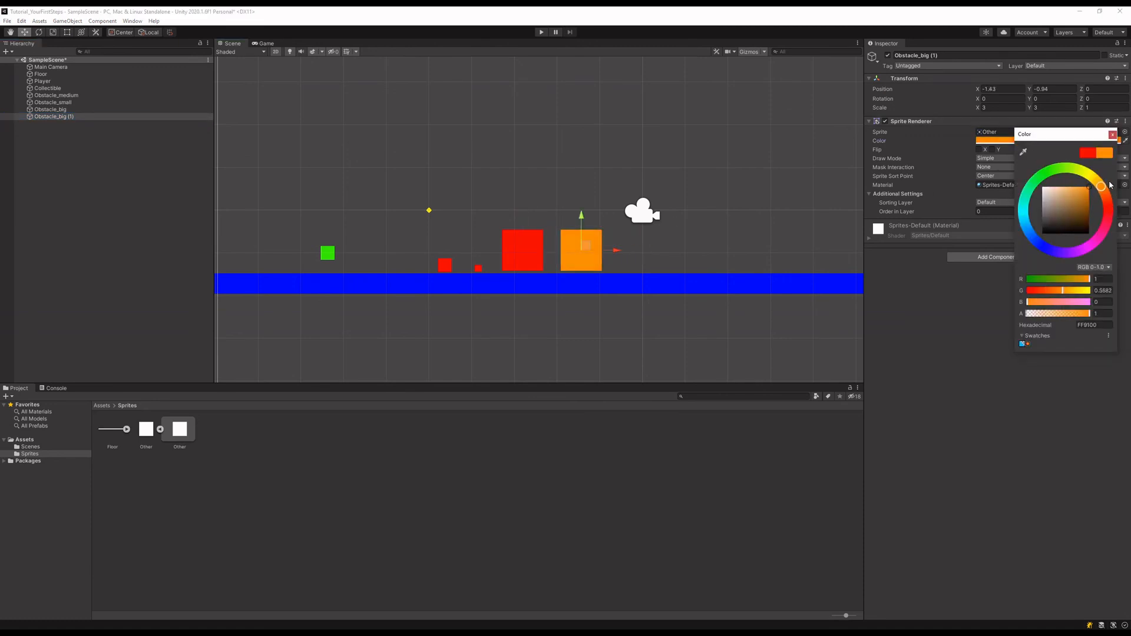
pyautogui.click(1113, 135)
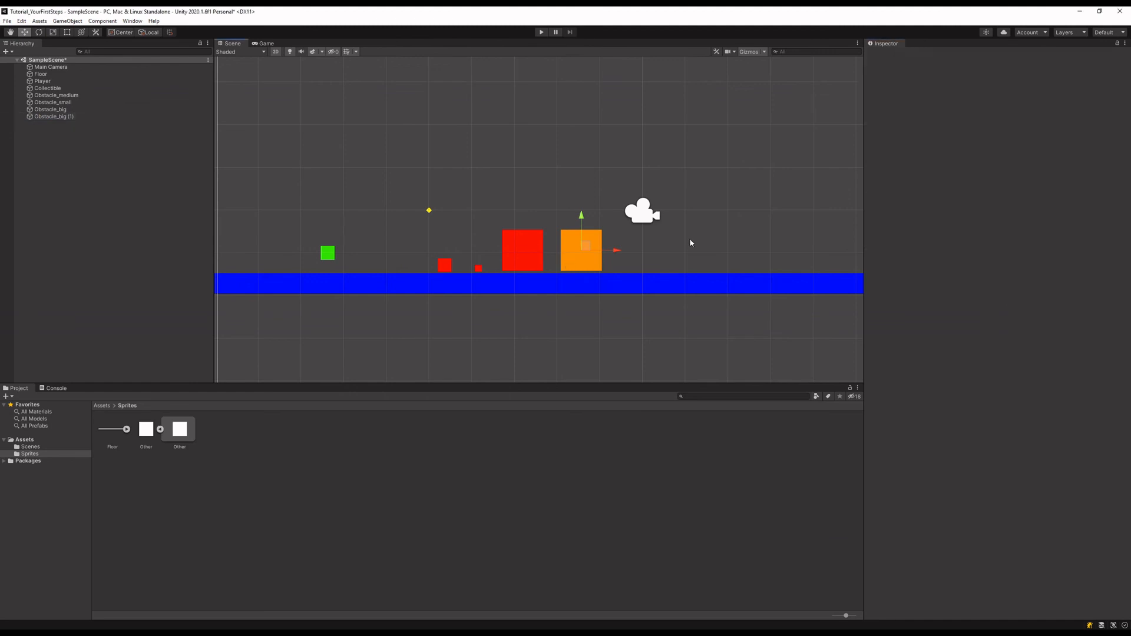